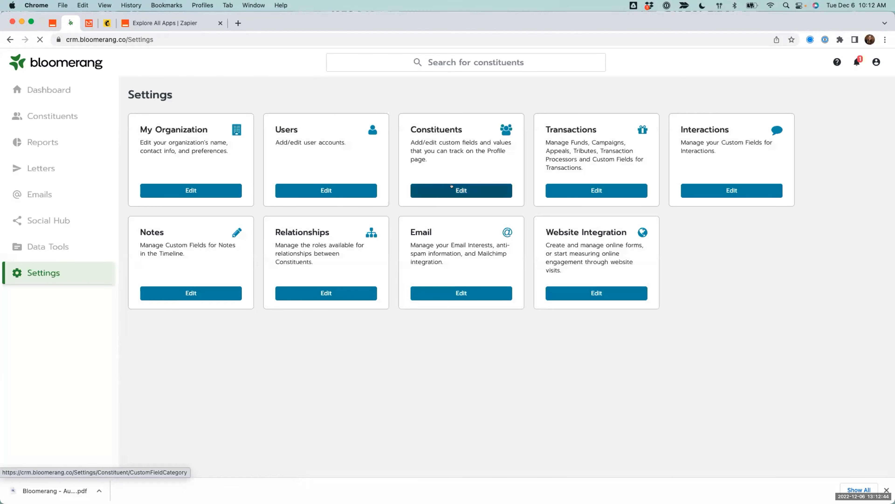
# Open the custom fields settings for constituents and enlarge the page for reading.
pyautogui.click(446, 186)
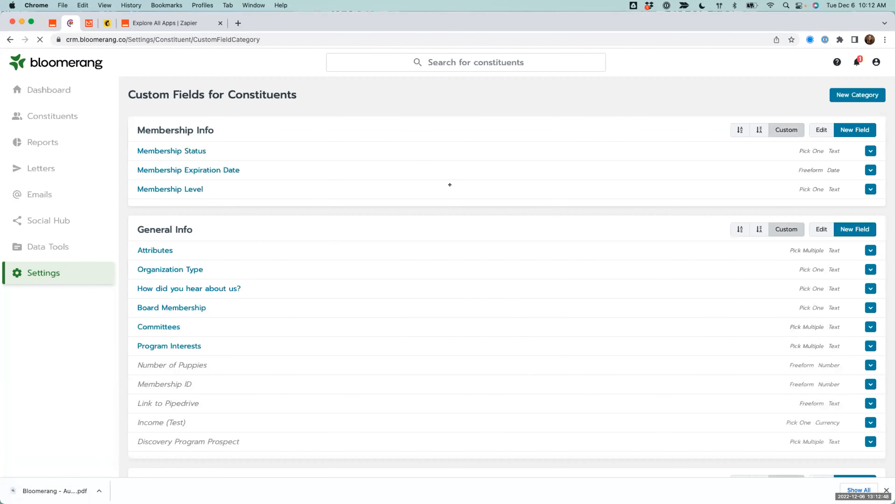
pyautogui.press('super+equal')
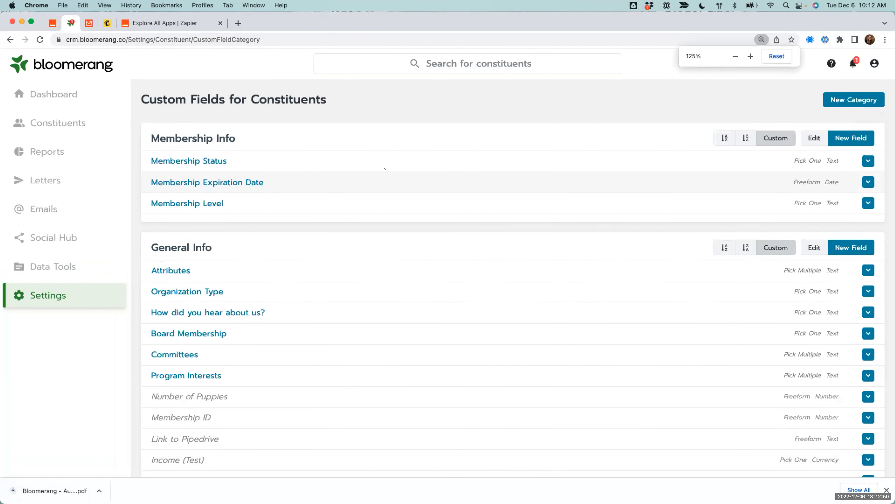
pyautogui.press('super+equal')
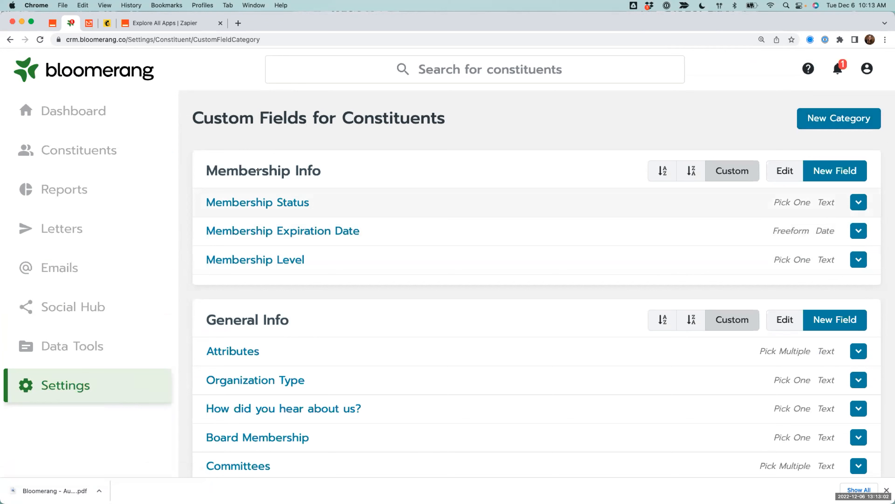
# Start a new Membership Info custom field, review the available data kinds and entry methods, and cancel without saving.
pyautogui.click(834, 170)
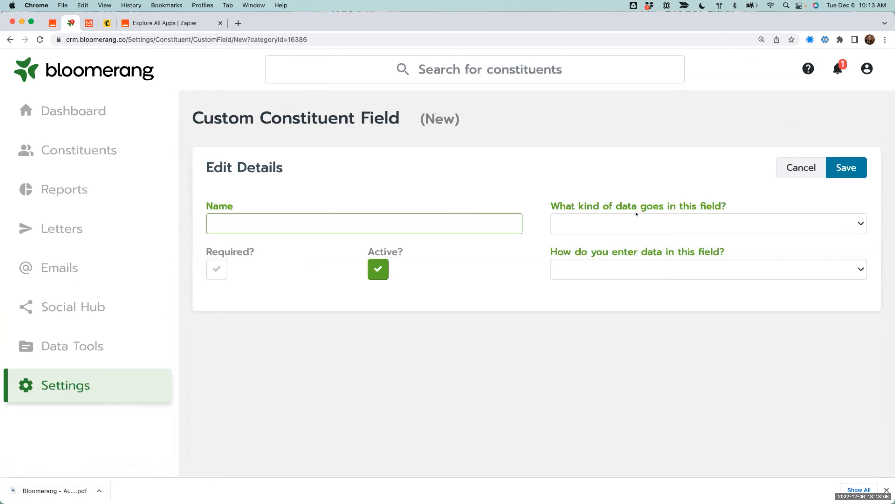
pyautogui.click(637, 214)
pyautogui.click(609, 205)
pyautogui.click(601, 271)
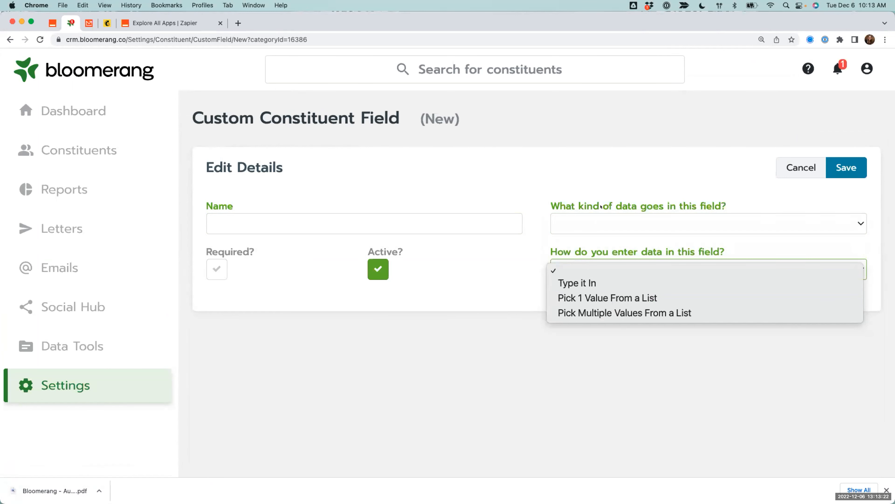
pyautogui.click(578, 223)
pyautogui.click(578, 223)
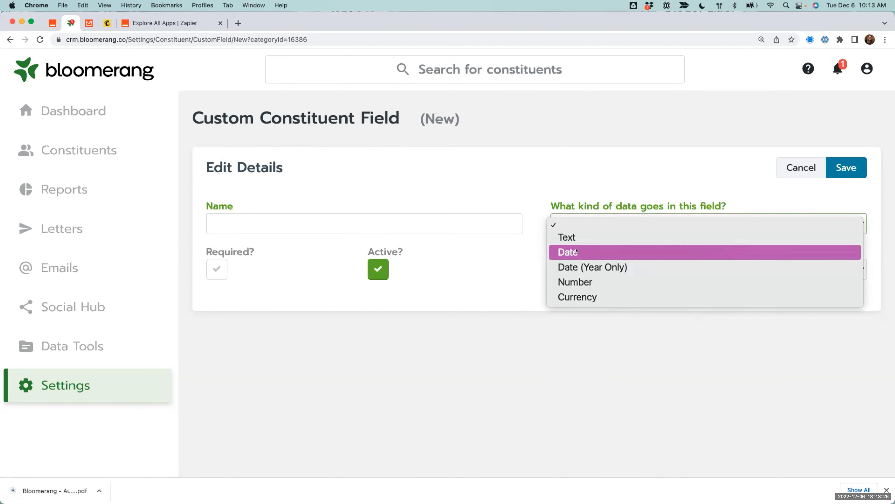
pyautogui.click(562, 371)
pyautogui.click(802, 173)
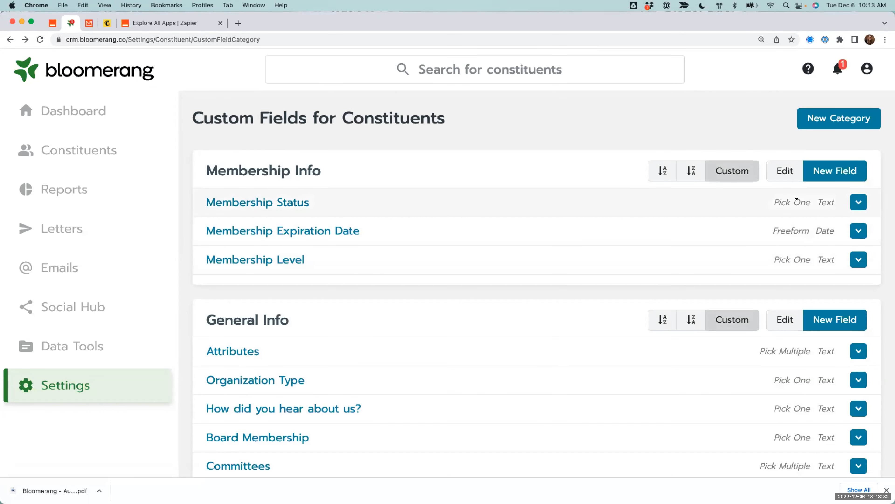
# Examine the available values of the Membership Status and Membership Level custom fields, returning to the field list after each.
pyautogui.click(274, 202)
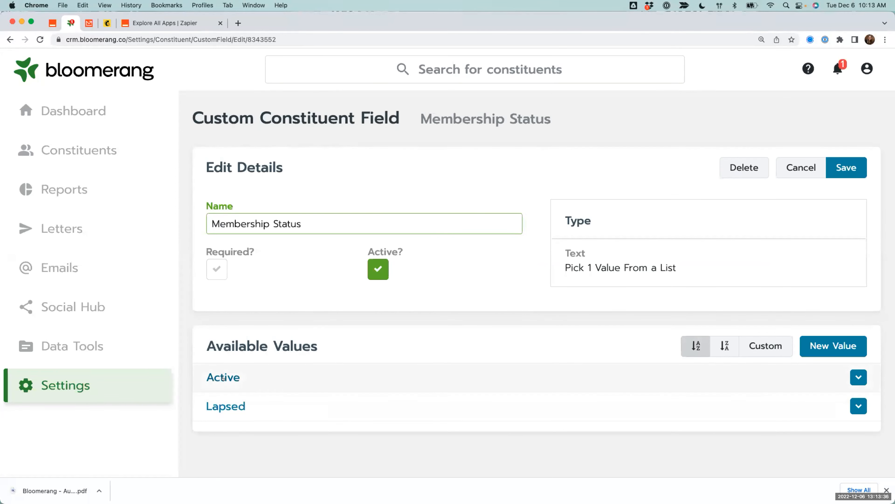
pyautogui.click(10, 39)
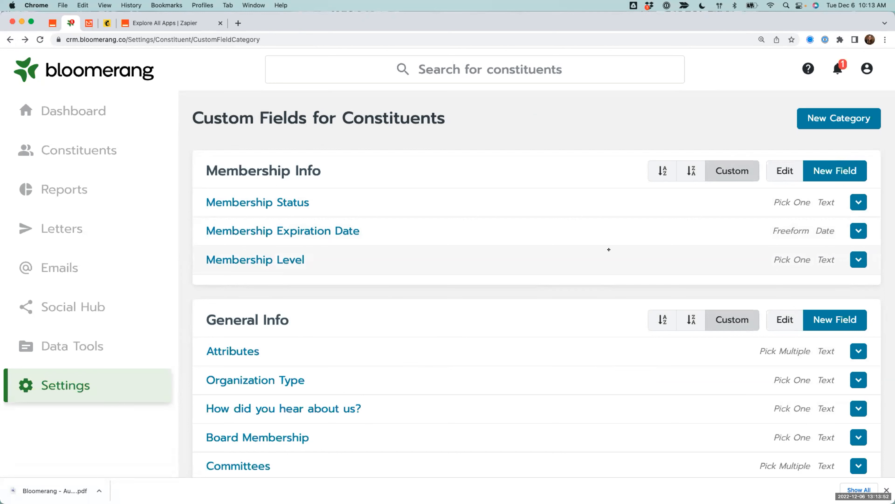
pyautogui.click(260, 258)
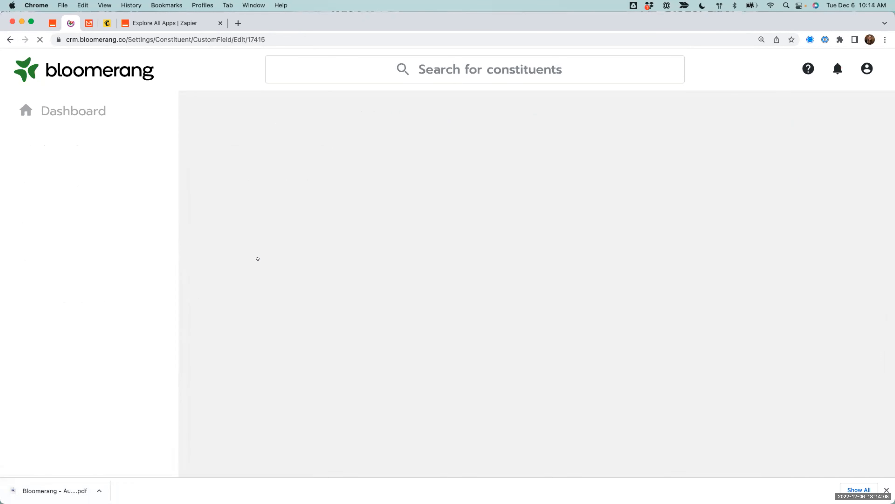
pyautogui.scroll(-1, 211, 353)
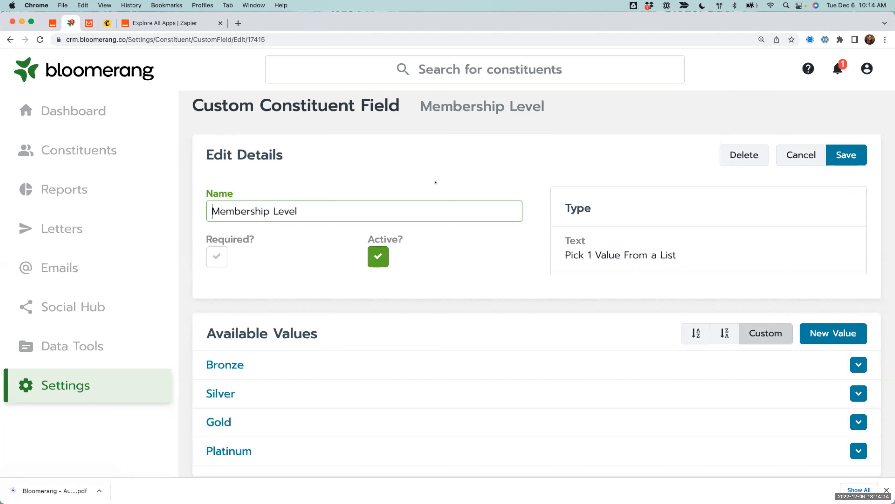
pyautogui.click(10, 40)
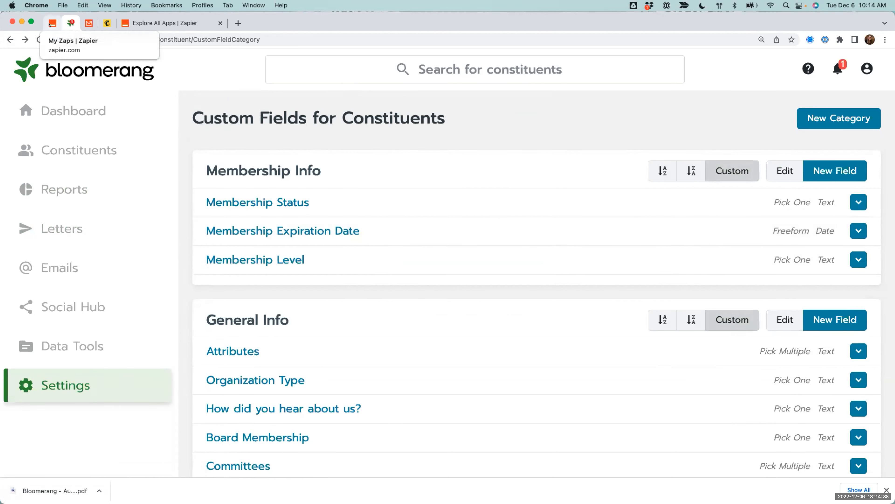
# Switch to Zapier and create a new blank Zap.
pyautogui.click(51, 24)
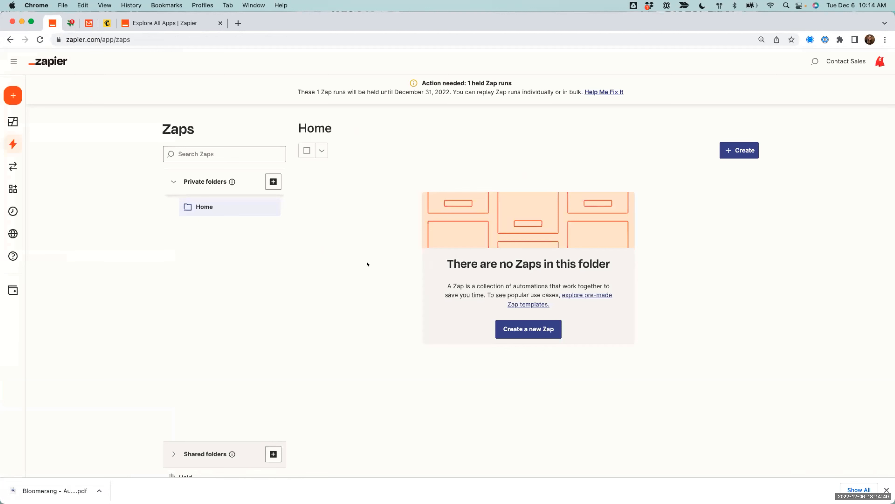
pyautogui.click(735, 149)
pyautogui.click(703, 174)
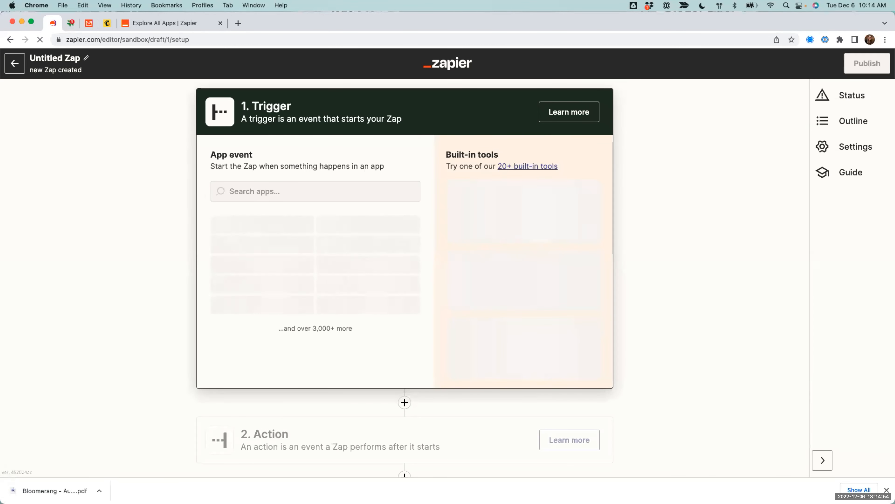
# Name the Zap "Standard Flow".
pyautogui.click(69, 57)
pyautogui.write('Standard Dis')
pyautogui.press('BackSpace')
pyautogui.press('BackSpace')
pyautogui.write('Flow')
pyautogui.click(101, 272)
# Set the Zap's trigger to Bloomerang with the New Transaction Payment event and continue to account selection.
pyautogui.click(282, 191)
pyautogui.write('Bloomerang')
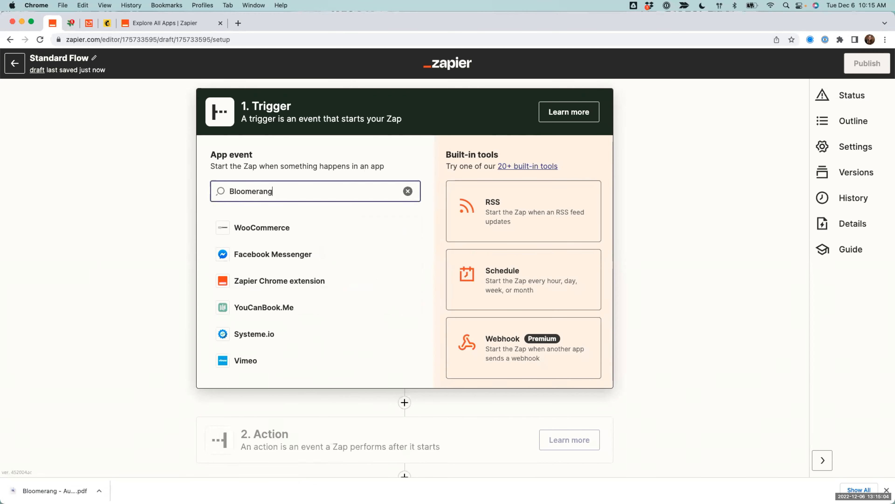
pyautogui.click(256, 226)
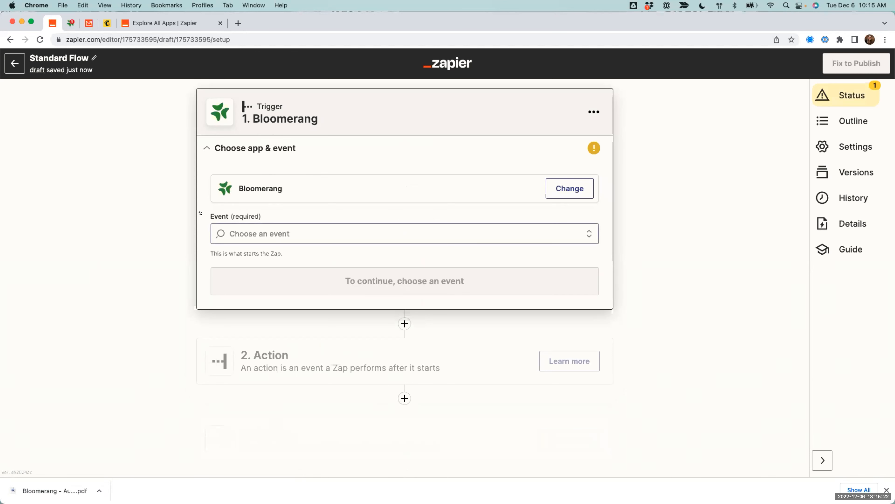
pyautogui.click(225, 234)
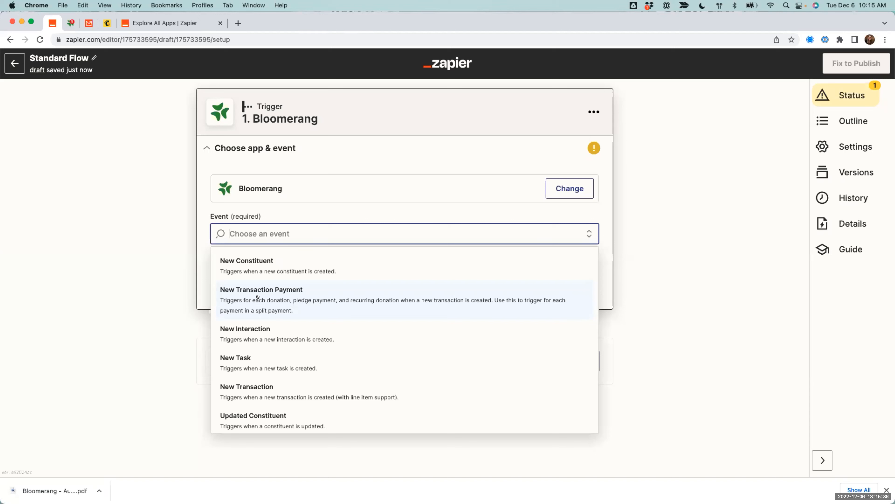
pyautogui.click(258, 297)
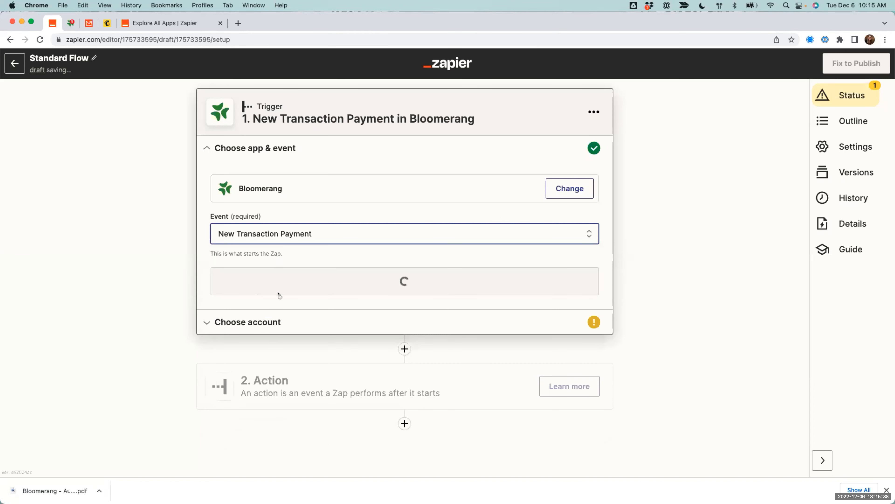
pyautogui.click(297, 282)
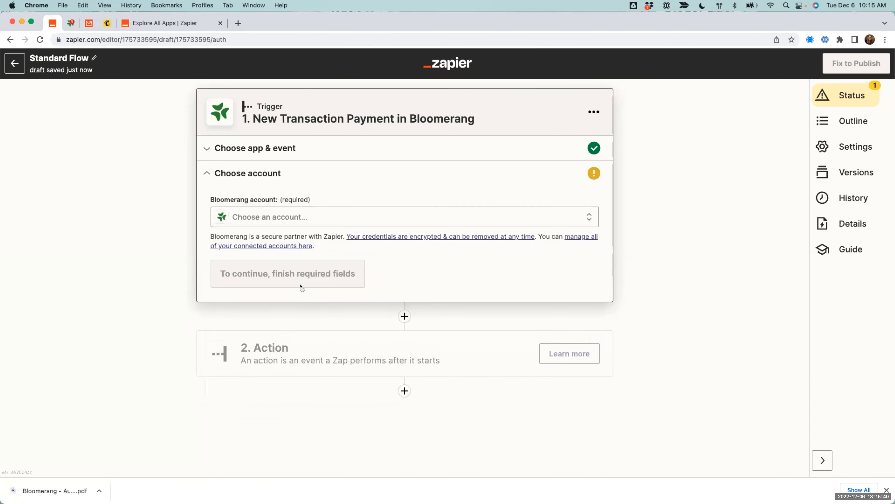
# Connect the trigger to the "Bloomerang - Sidekick Solutions SANDBOX" account and continue to its setup.
pyautogui.click(282, 221)
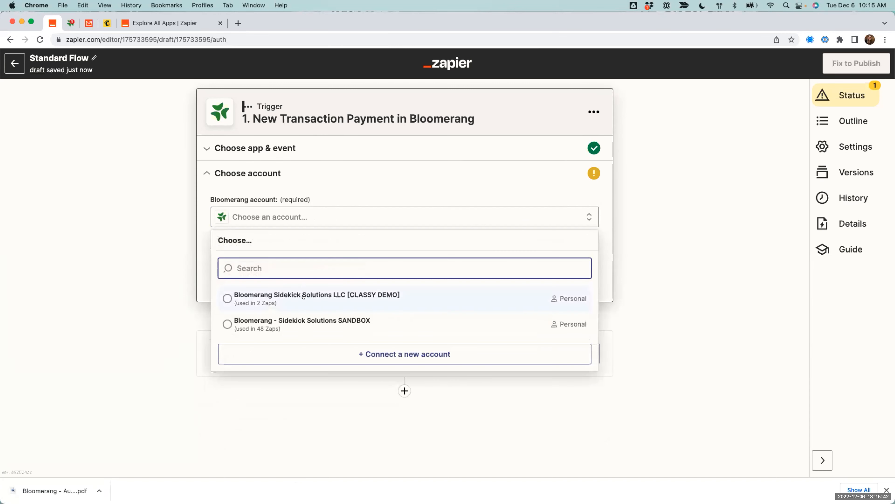
pyautogui.click(296, 319)
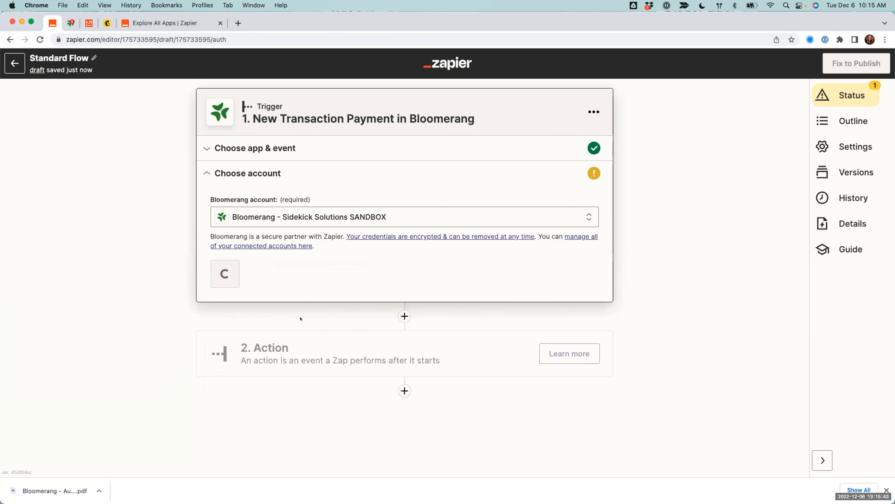
pyautogui.click(223, 275)
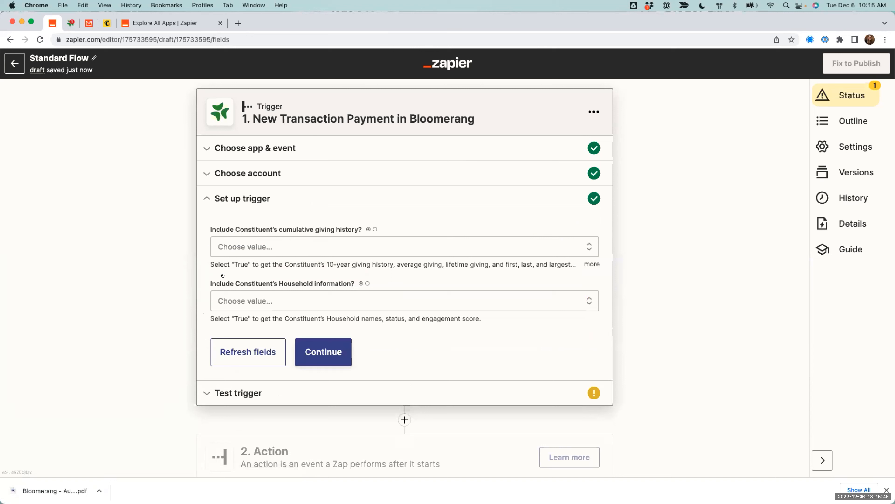
# Leave the optional cumulative giving history and household settings blank and test the trigger.
pyautogui.moveTo(250, 228); pyautogui.dragTo(356, 229)
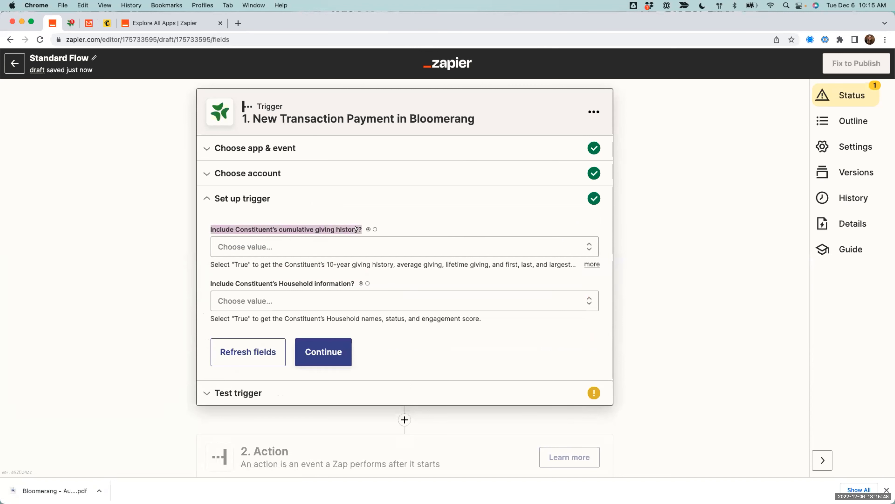
pyautogui.moveTo(211, 282); pyautogui.dragTo(349, 281)
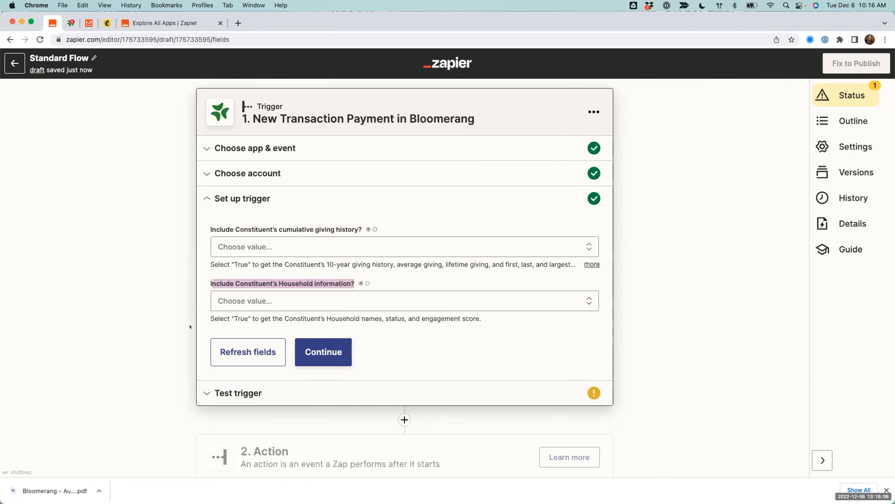
pyautogui.click(239, 393)
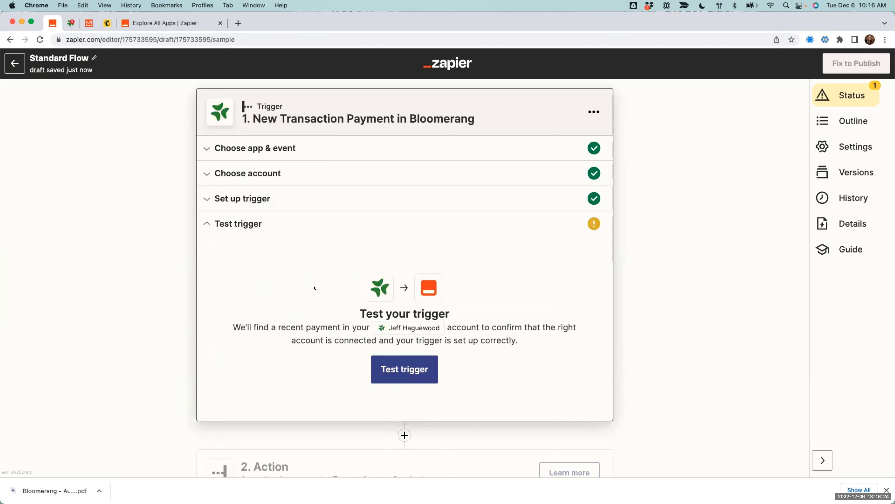
pyautogui.click(405, 377)
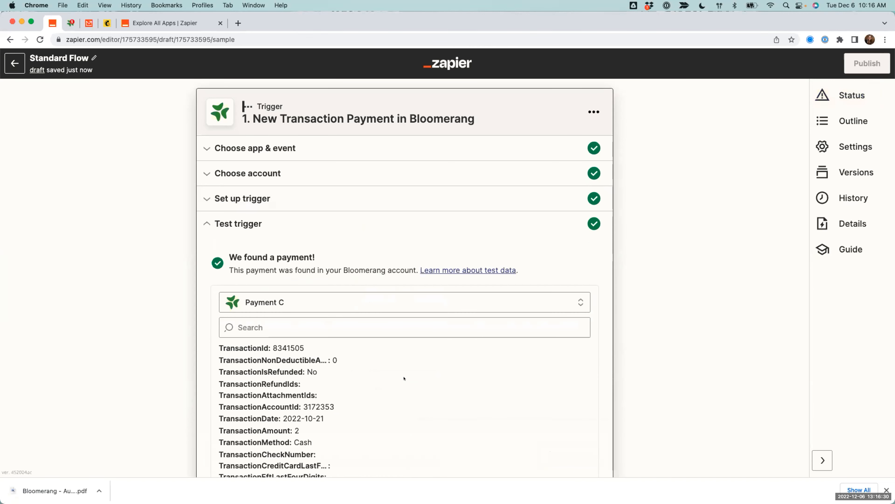
# Look through the sample payment's returned fields and search them for "camp".
pyautogui.scroll(-4, 165, 293)
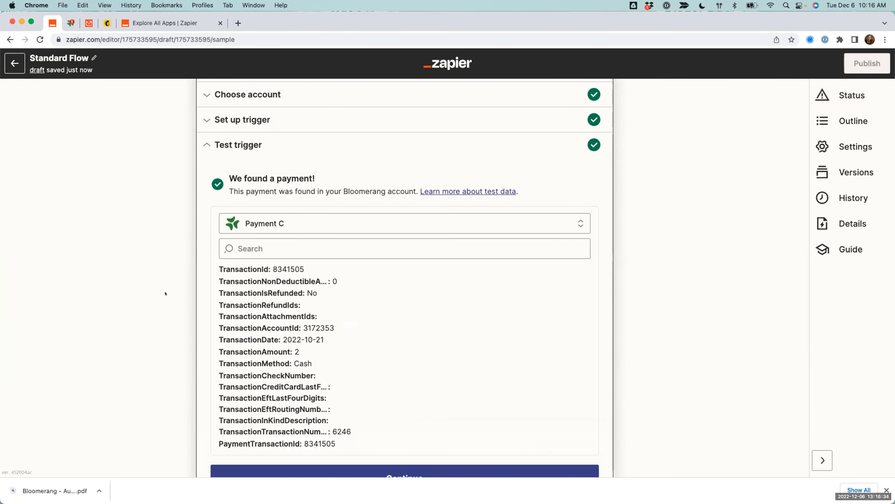
pyautogui.scroll(-8, 241, 301)
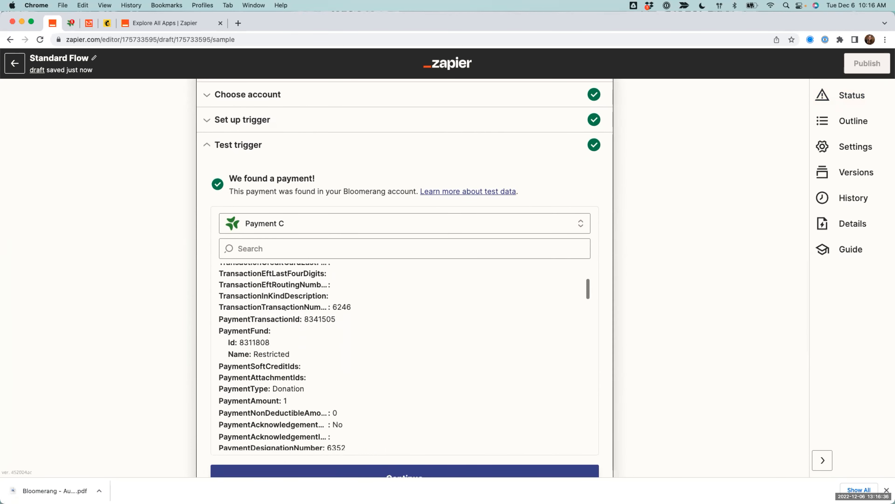
pyautogui.scroll(-9, 277, 318)
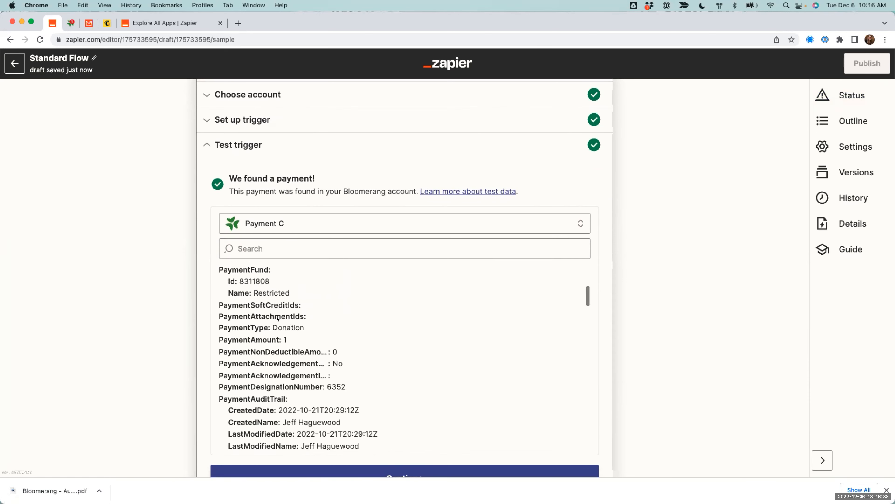
pyautogui.scroll(-7, 277, 317)
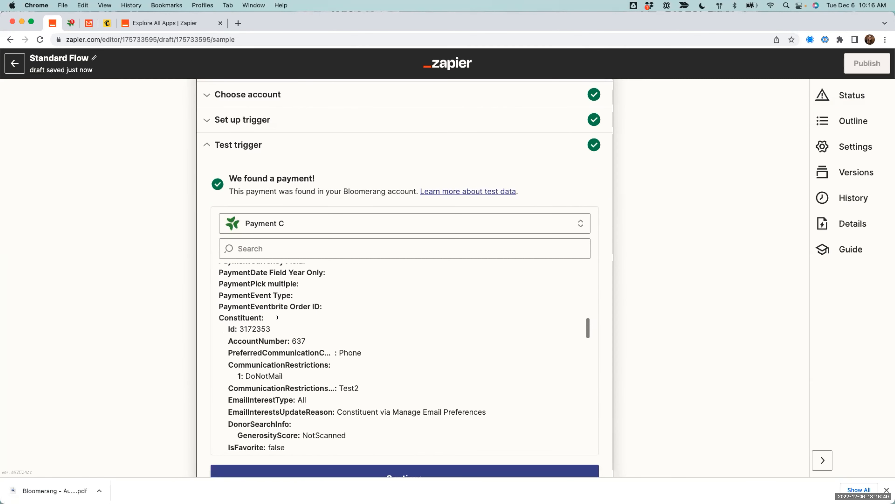
pyautogui.click(272, 240)
pyautogui.write('camp')
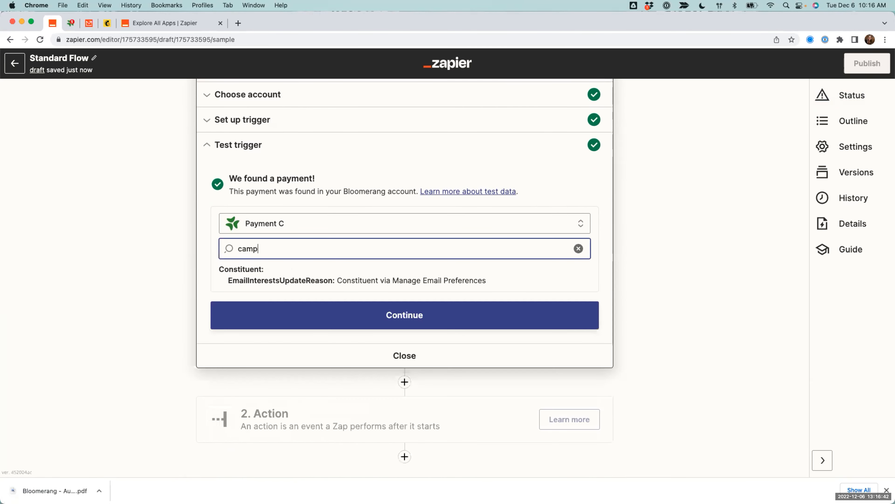
# Choose Payment A as the trigger's sample record.
pyautogui.click(317, 216)
pyautogui.click(281, 326)
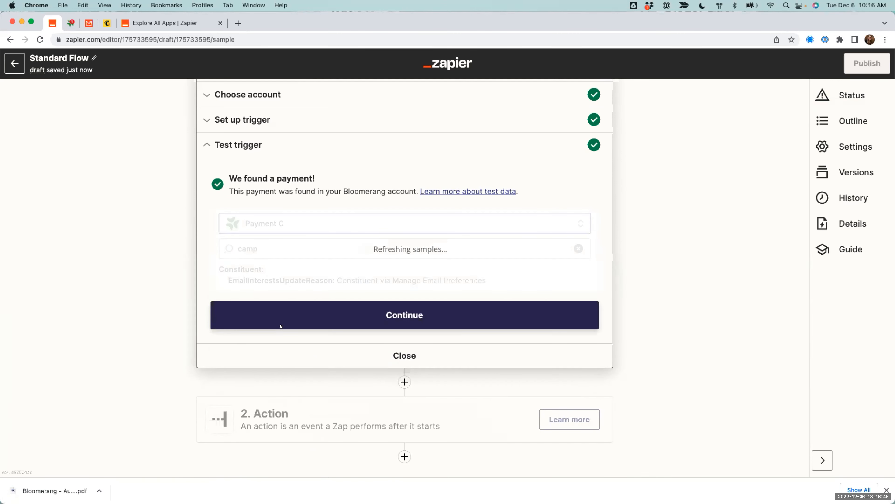
pyautogui.click(293, 225)
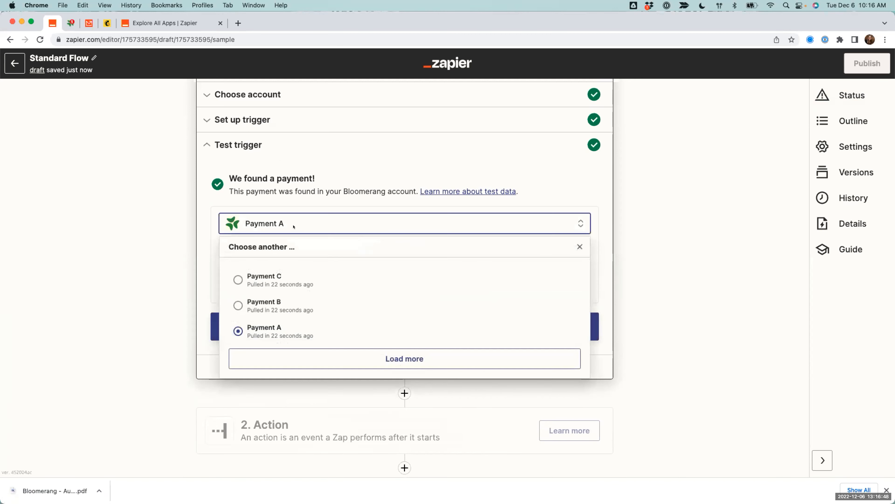
pyautogui.click(182, 258)
# Clear the field search and examine the campaign and appeal data in the Payment A sample.
pyautogui.click(290, 248)
pyautogui.press('BackSpace')
pyautogui.press('BackSpace')
pyautogui.press('BackSpace')
pyautogui.press('BackSpace')
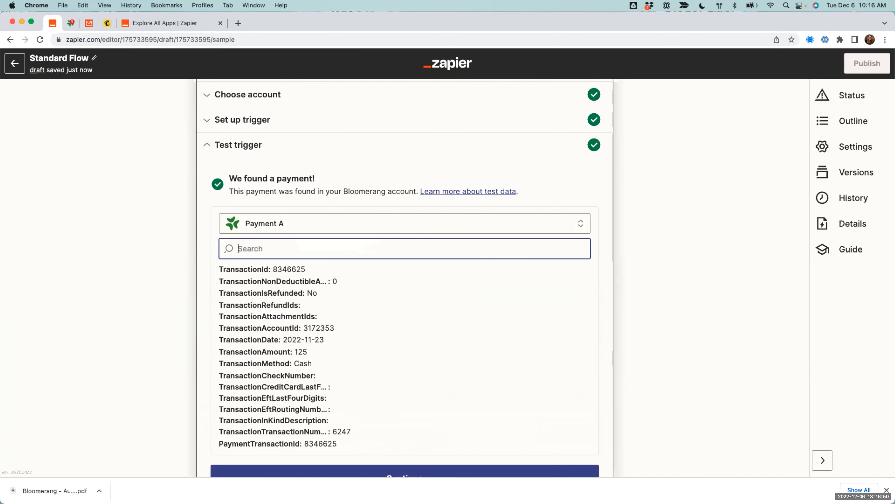
pyautogui.scroll(5, 278, 326)
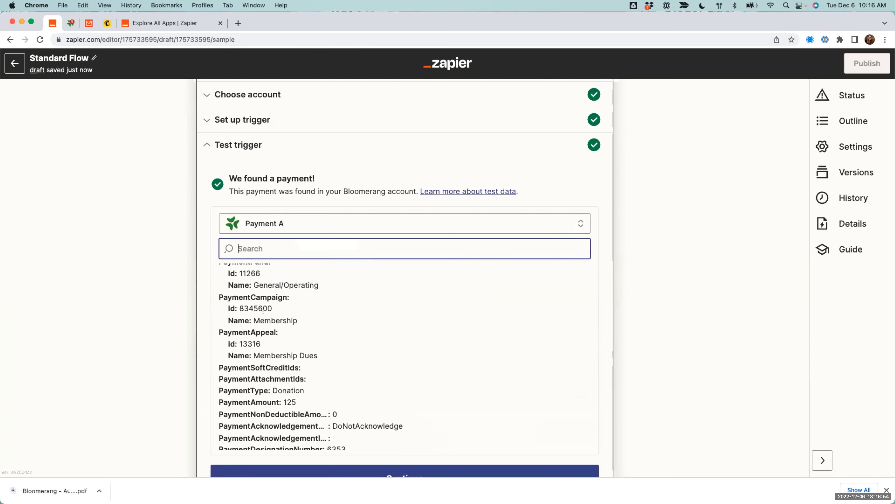
# Review the campaign name in the Payment A sample and the other sample payments available for the trigger.
pyautogui.click(256, 317)
pyautogui.doubleClick(256, 317)
pyautogui.click(92, 265)
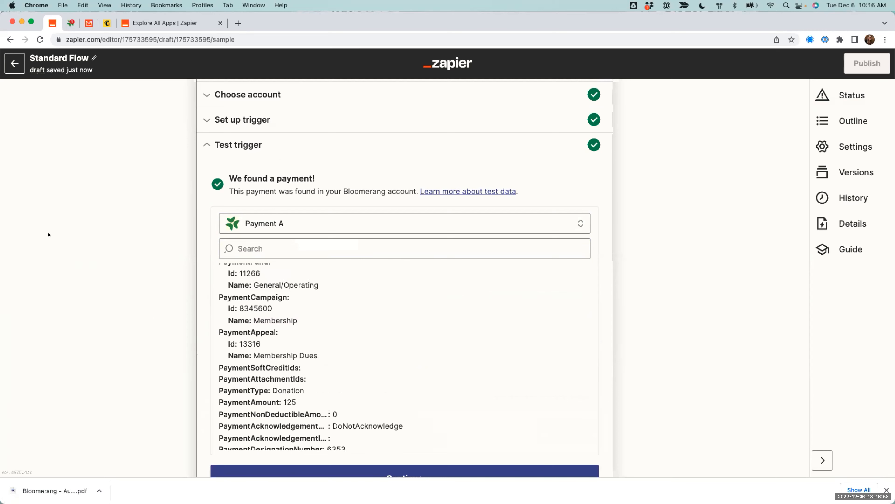
pyautogui.scroll(-5, 107, 265)
pyautogui.scroll(3, 117, 257)
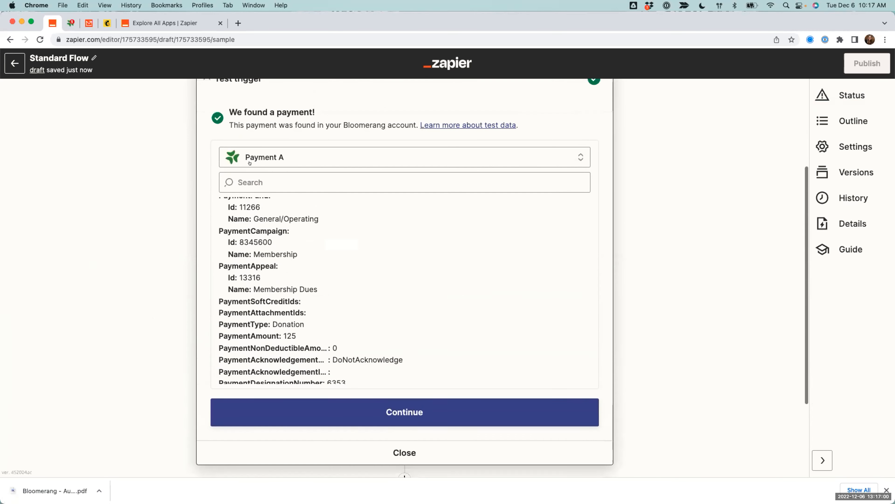
pyautogui.click(280, 160)
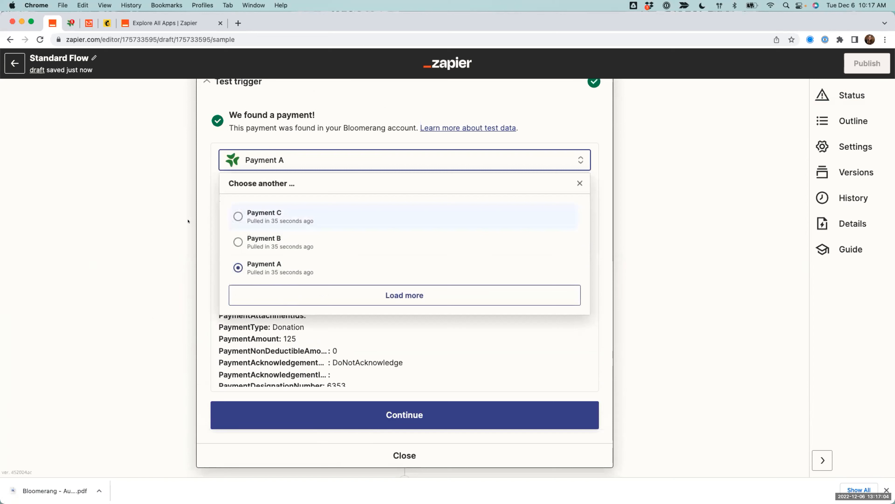
pyautogui.click(175, 229)
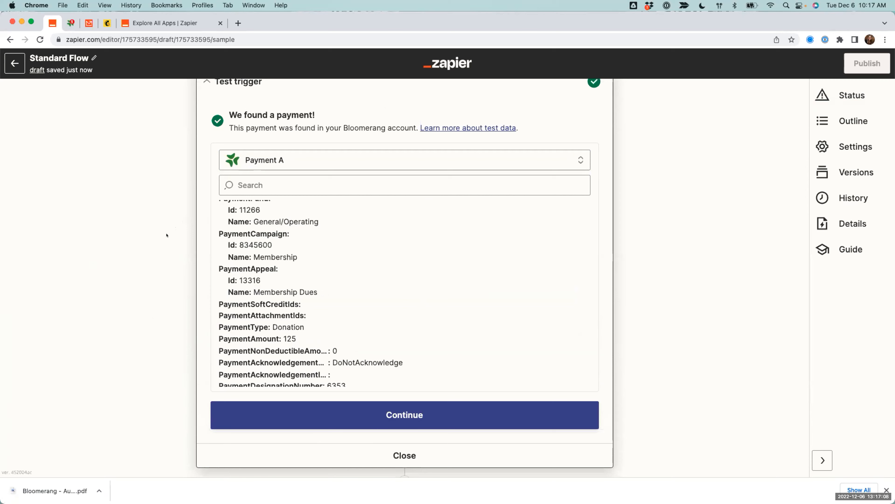
# Set up the Zap's second step as a Filter.
pyautogui.scroll(-4, 166, 235)
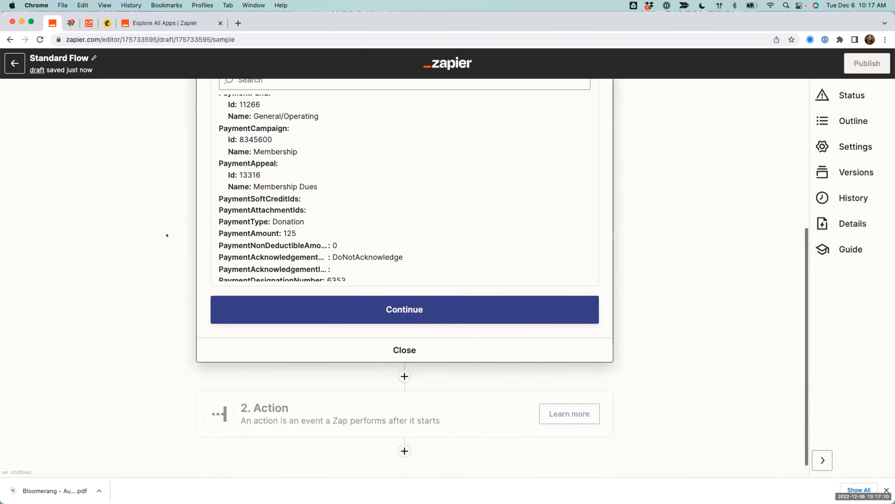
pyautogui.click(243, 402)
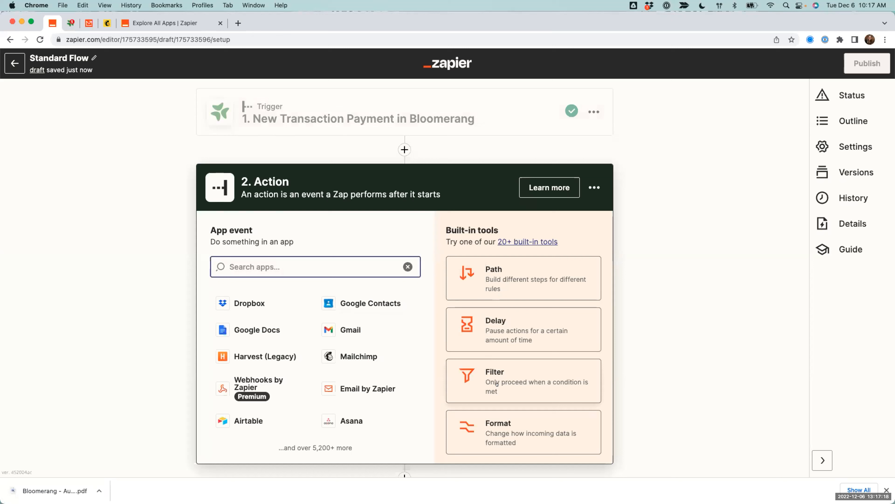
pyautogui.click(497, 384)
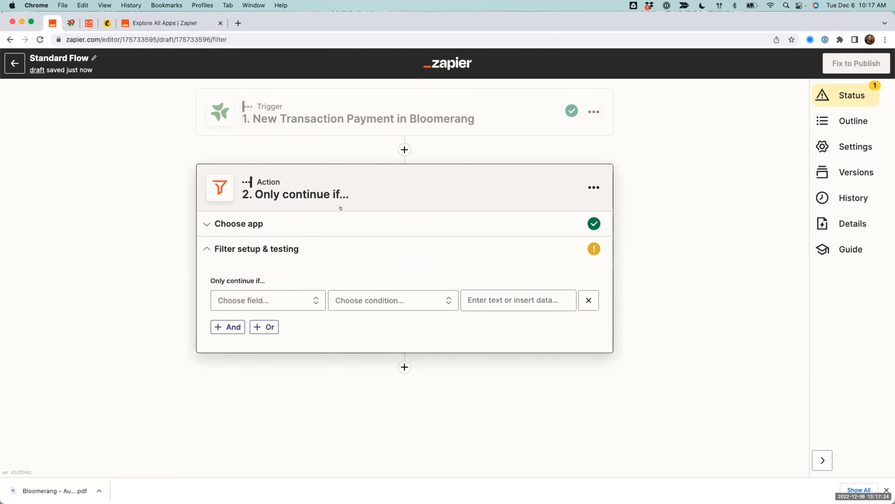
# Set the filter to continue only if Payment Campaign Name (Text) Exactly matches "Membership".
pyautogui.click(273, 301)
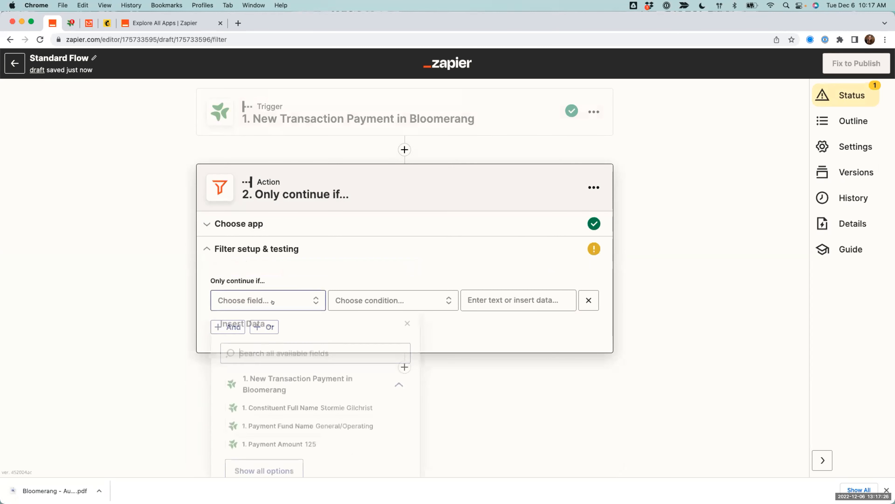
pyautogui.write('camp')
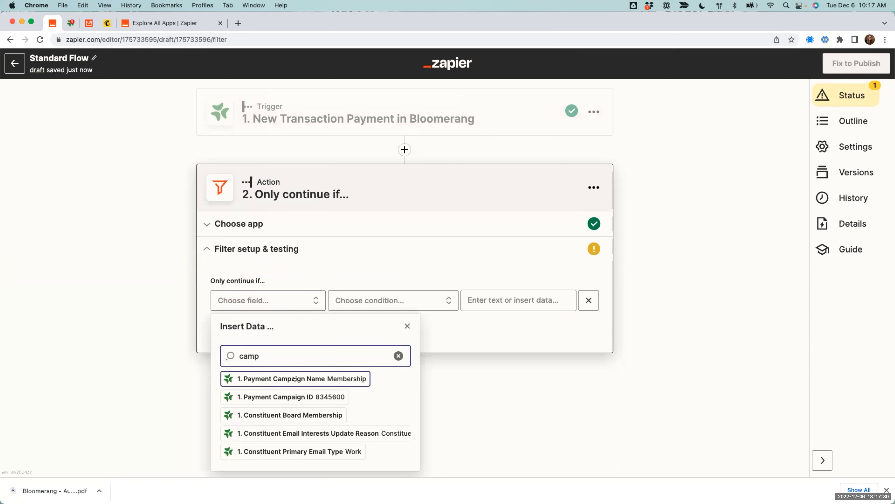
pyautogui.click(302, 378)
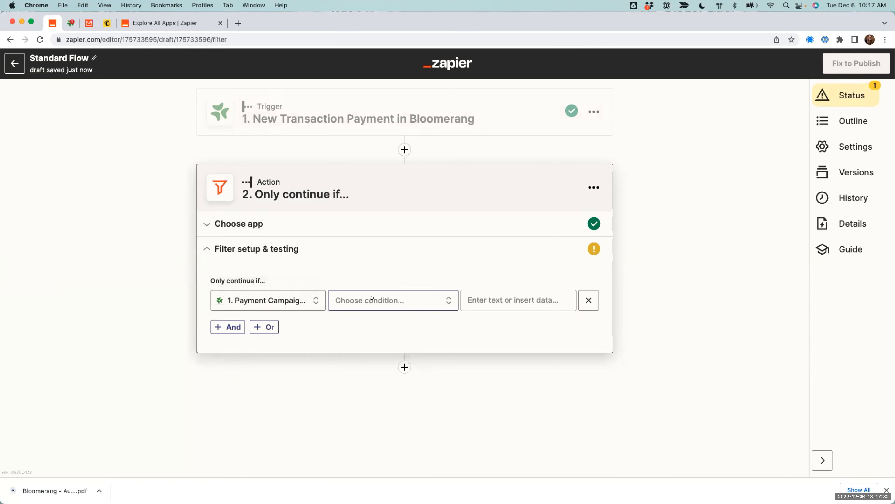
pyautogui.click(379, 365)
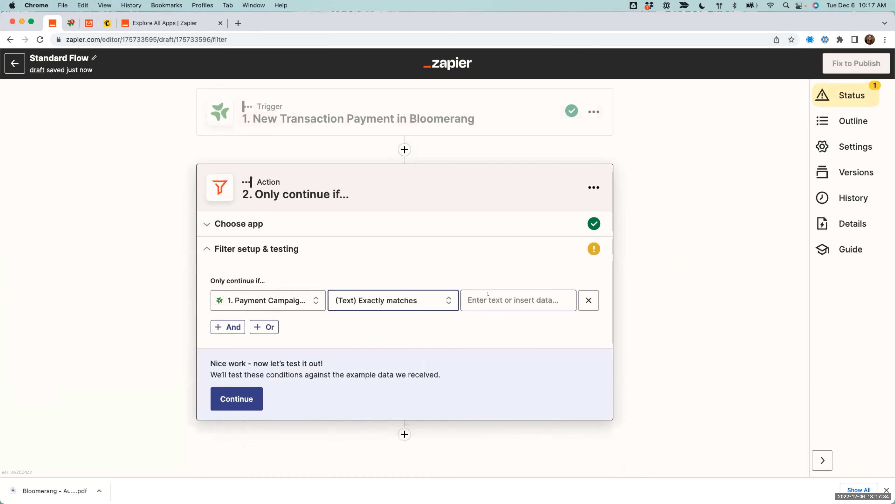
pyautogui.click(518, 300)
pyautogui.write('Memver')
pyautogui.hotkey('alt', 'BackSpace')
pyautogui.write('Membership')
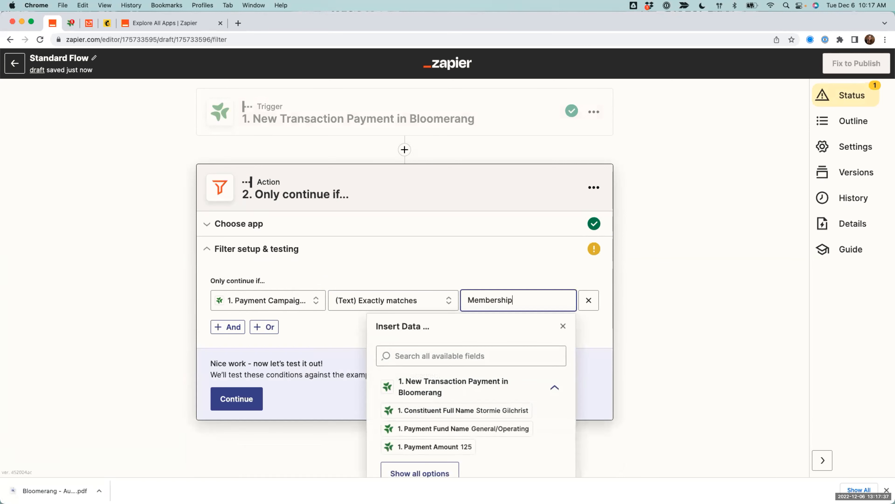
pyautogui.click(726, 303)
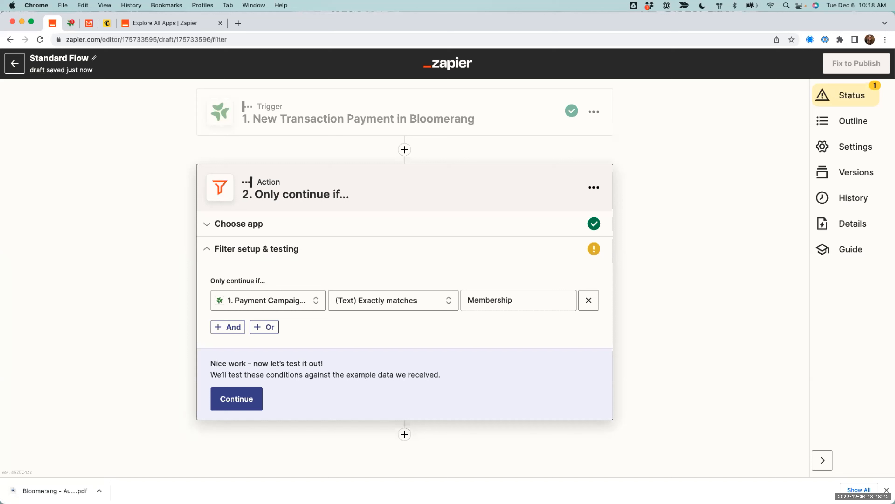
# Look up the fund and appeal fields as alternatives for the filter condition and reselect Payment Campaign Name.
pyautogui.click(251, 302)
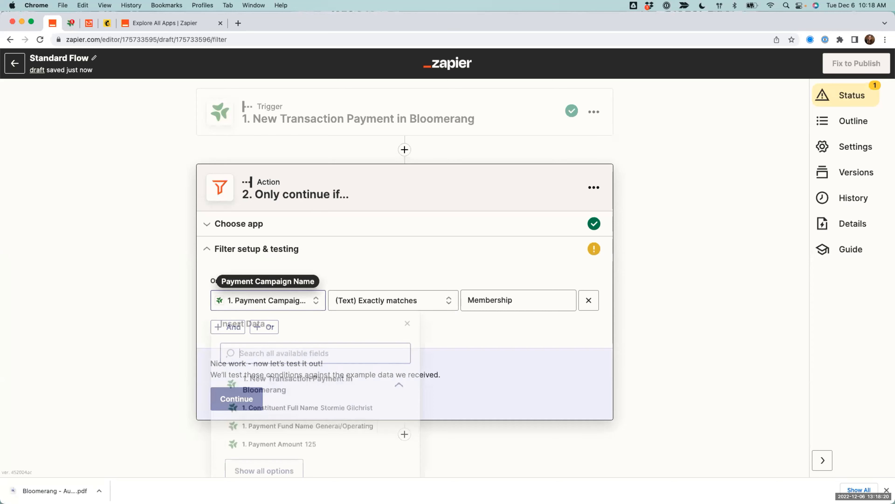
pyautogui.write('und')
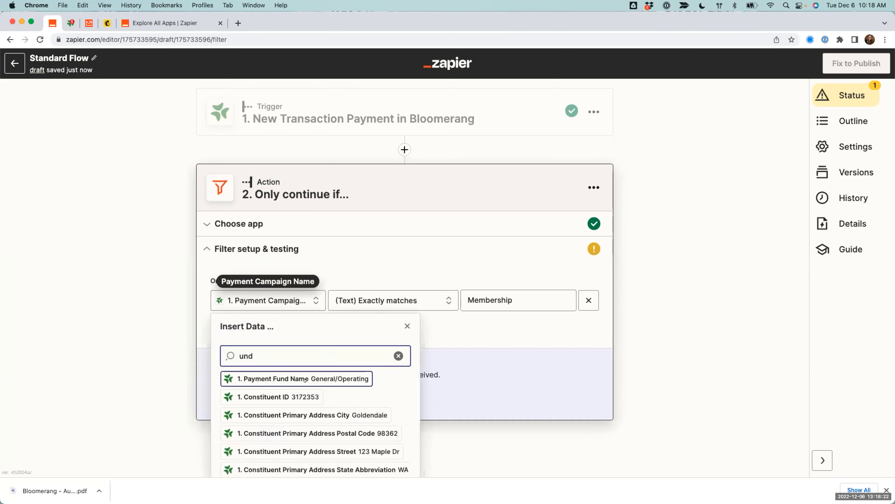
pyautogui.write('Appeal')
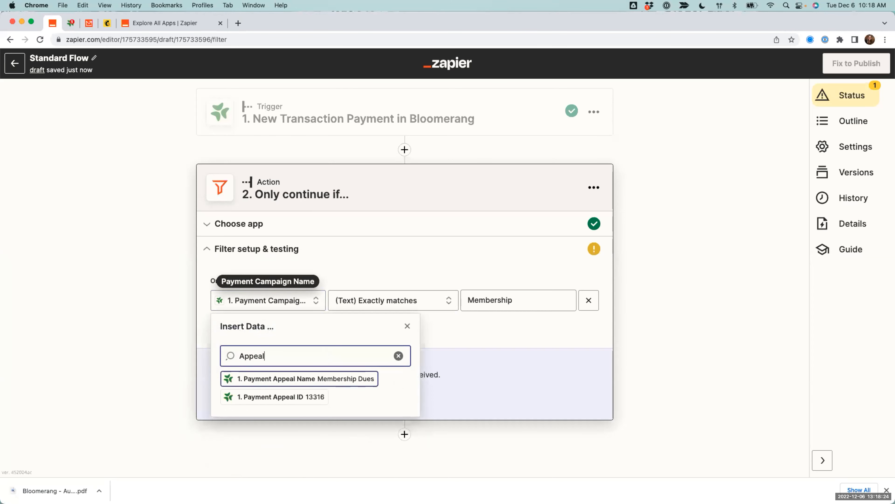
pyautogui.doubleClick(252, 356)
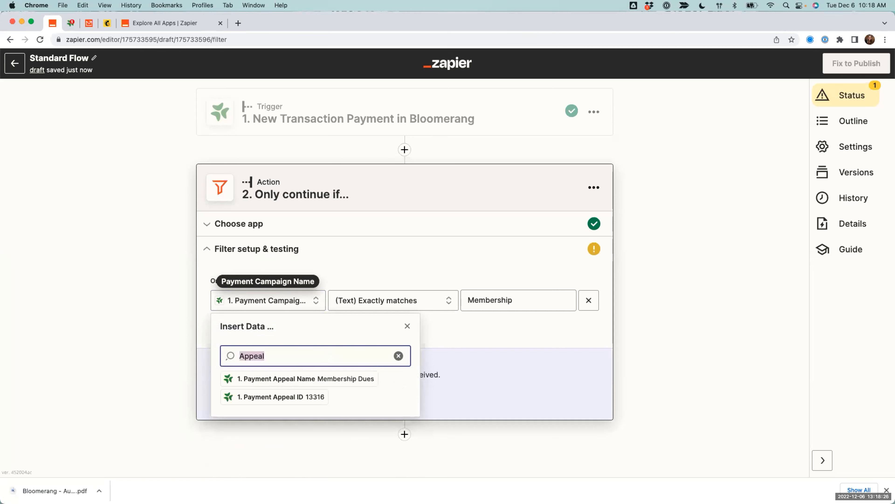
pyautogui.write('Camp')
pyautogui.click(281, 378)
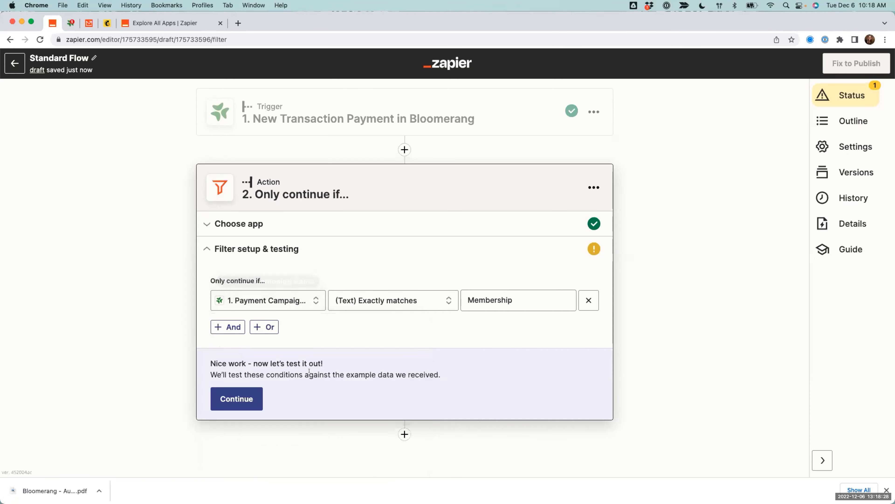
# Test the filter against the sample payment and review the test result.
pyautogui.click(236, 399)
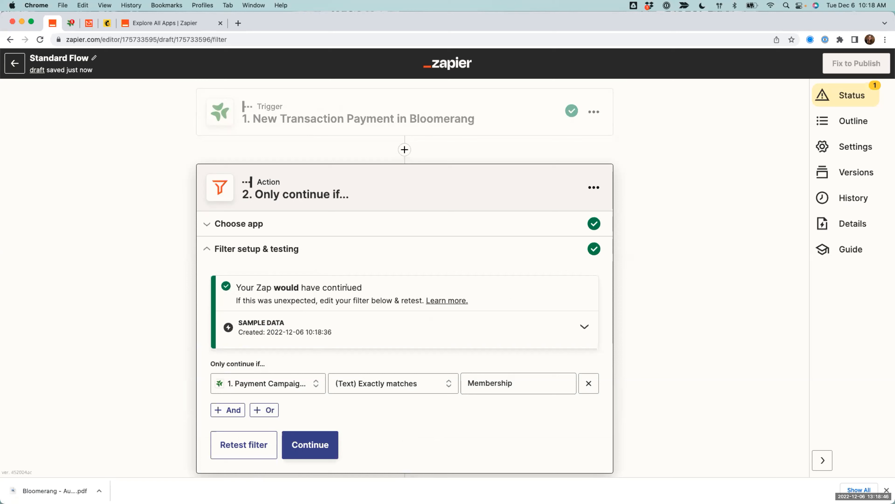
pyautogui.moveTo(233, 286); pyautogui.dragTo(370, 287)
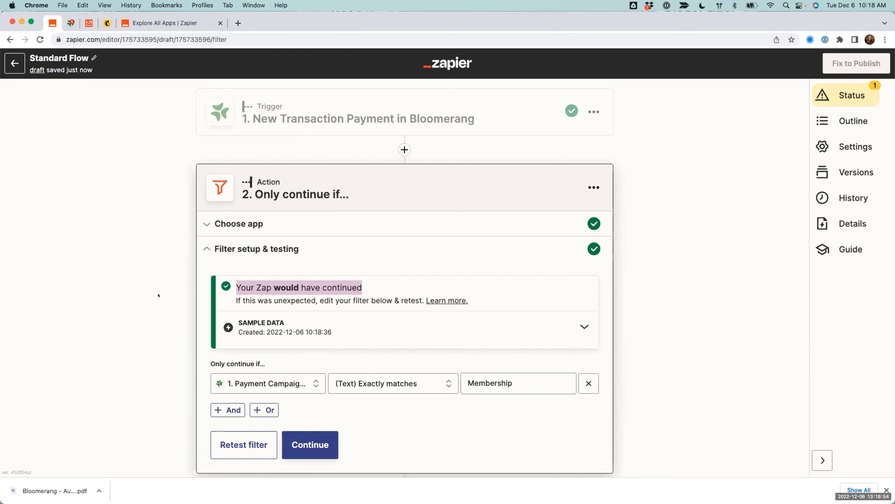
pyautogui.scroll(-2, 160, 303)
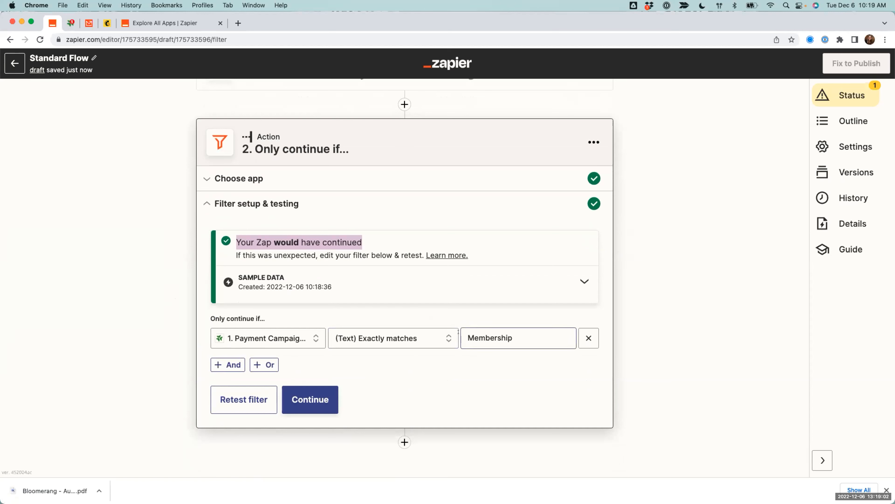
# Examine the filter's Membership value and check the next stage on the Standard Flow diagram slide.
pyautogui.click(462, 337)
pyautogui.moveTo(515, 338); pyautogui.dragTo(465, 338)
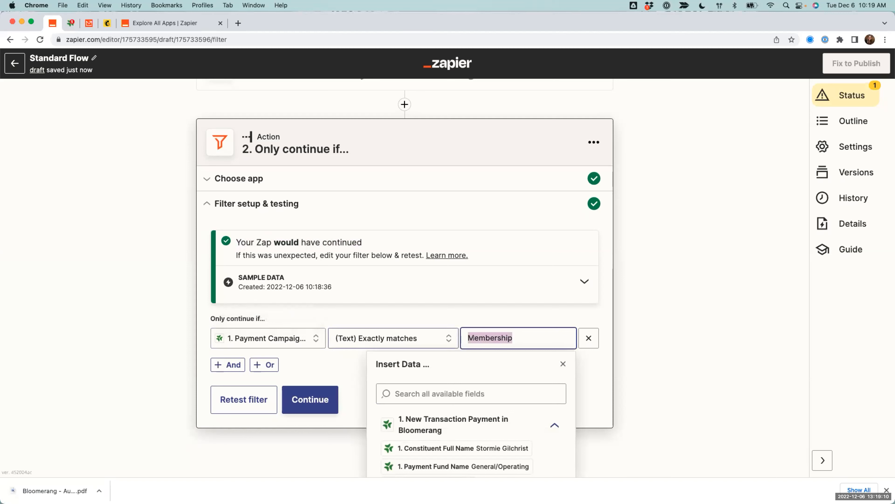
pyautogui.click(653, 355)
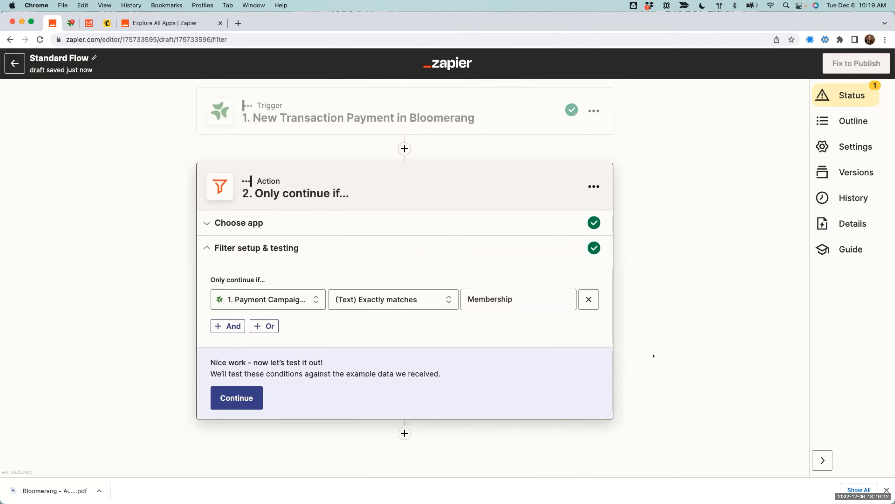
pyautogui.click(496, 296)
pyautogui.doubleClick(487, 280)
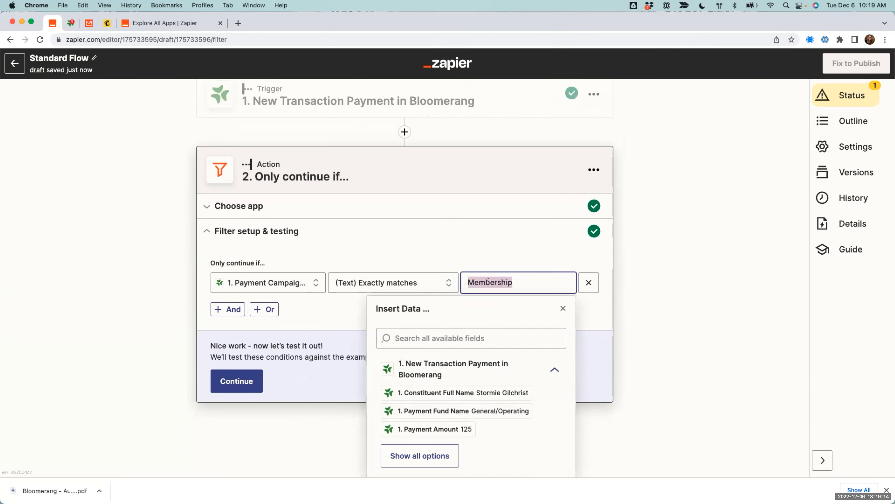
pyautogui.click(637, 312)
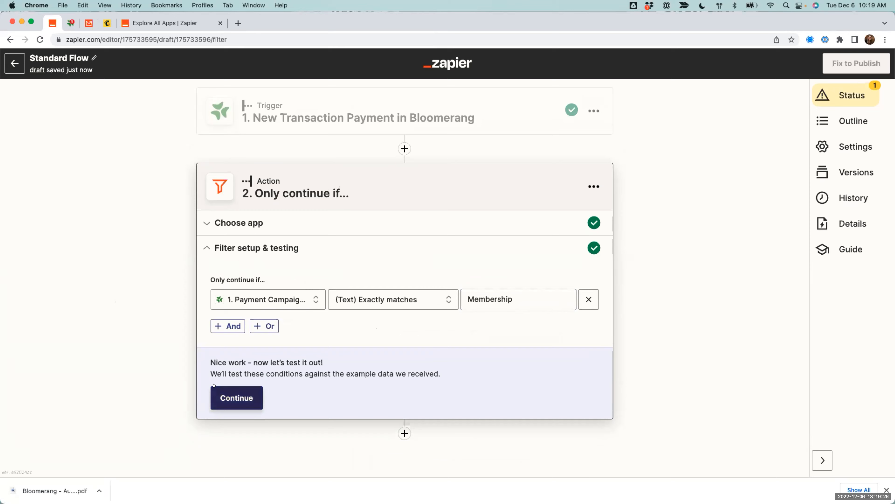
pyautogui.hotkey('ctrl', 'Right')
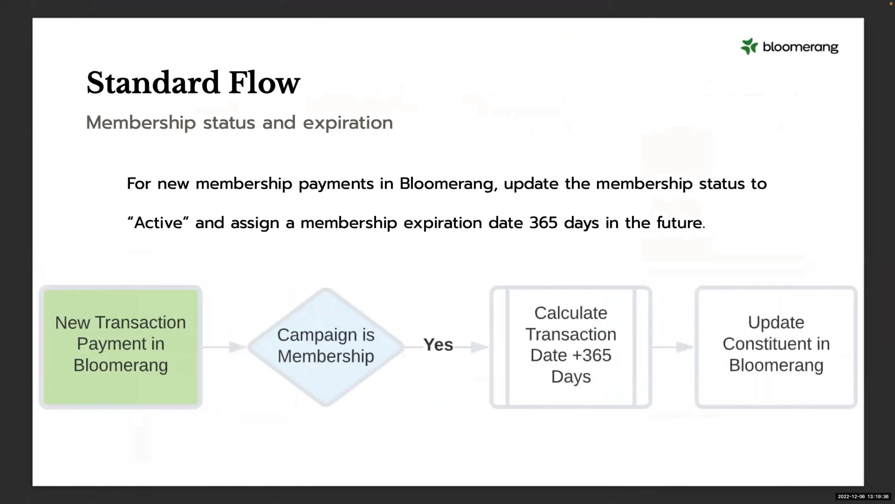
pyautogui.hotkey('ctrl', 'Left')
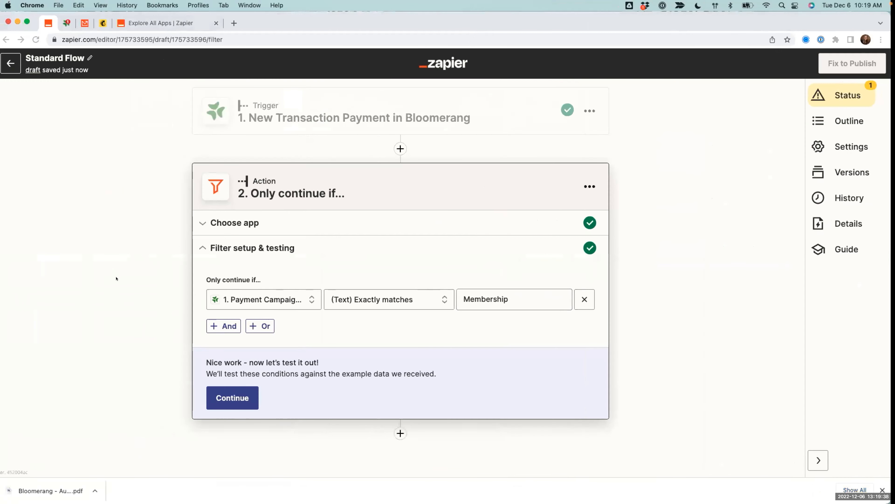
# Add a Formatter by Zapier action after the filter with Date / Time as its event.
pyautogui.click(401, 431)
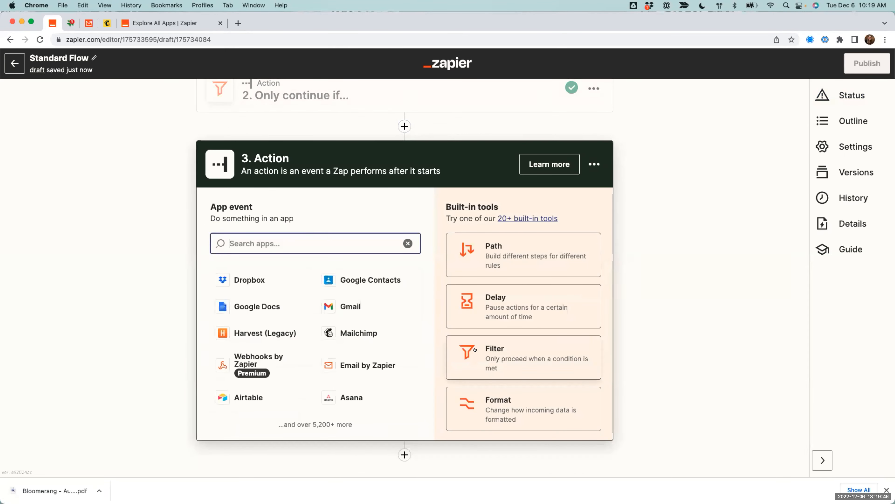
pyautogui.click(503, 409)
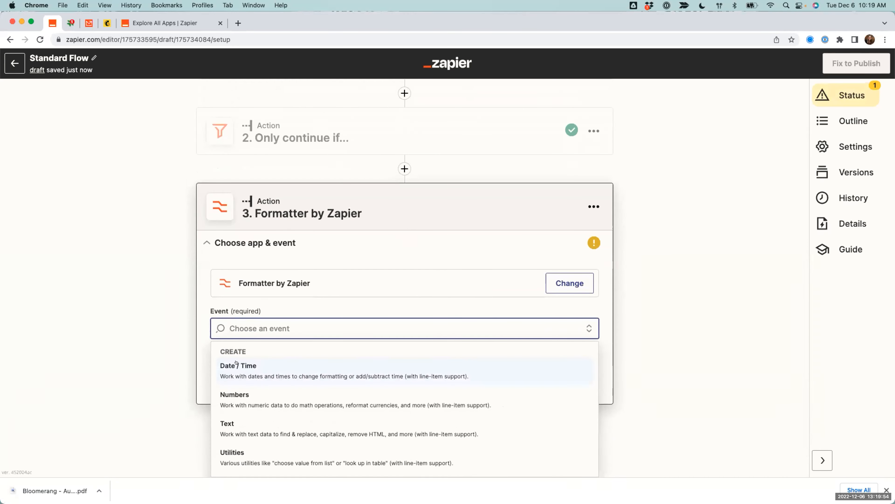
pyautogui.click(221, 365)
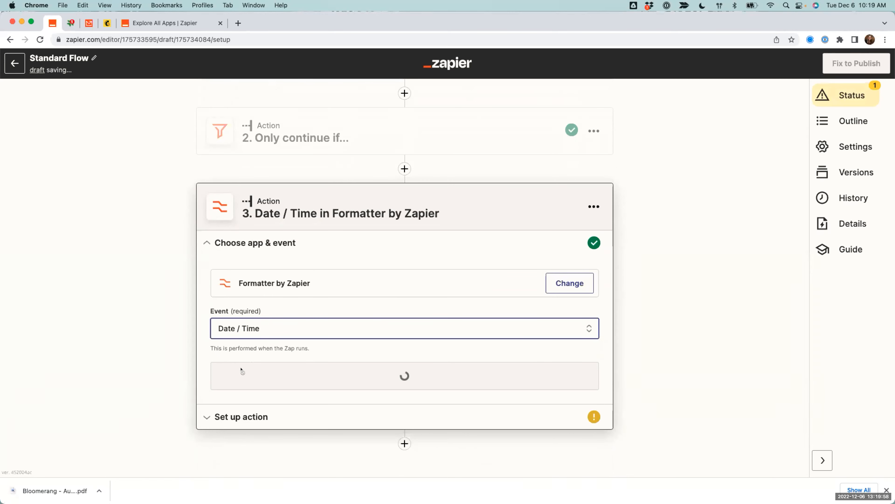
pyautogui.click(238, 370)
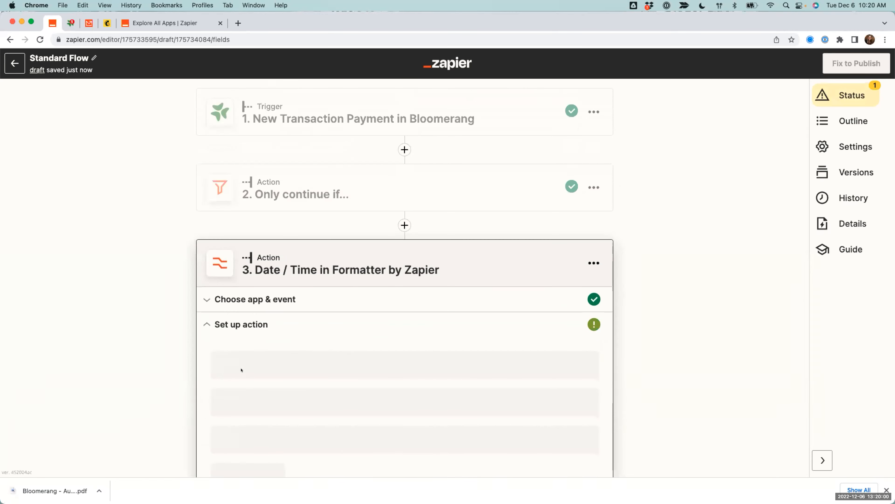
# Set the formatter's transform to Add/Subtract Time and insert the trigger's Transaction Date as the input.
pyautogui.click(214, 372)
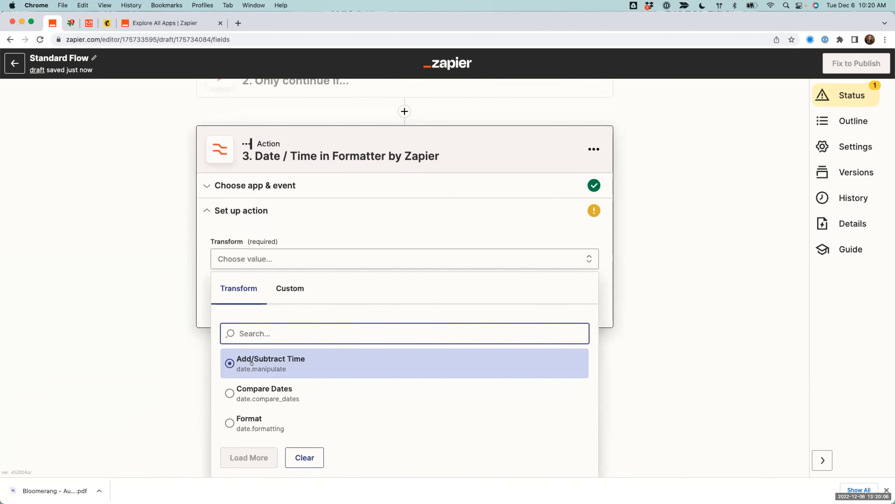
pyautogui.click(251, 363)
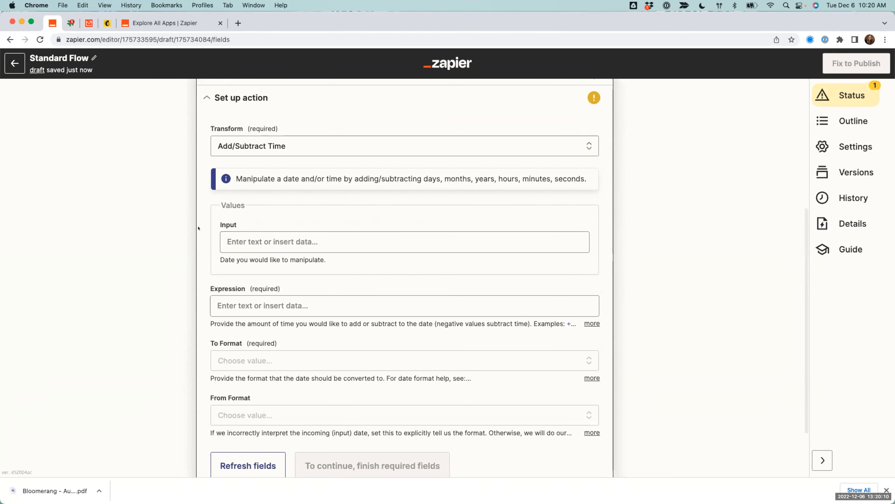
pyautogui.click(240, 205)
pyautogui.write('date')
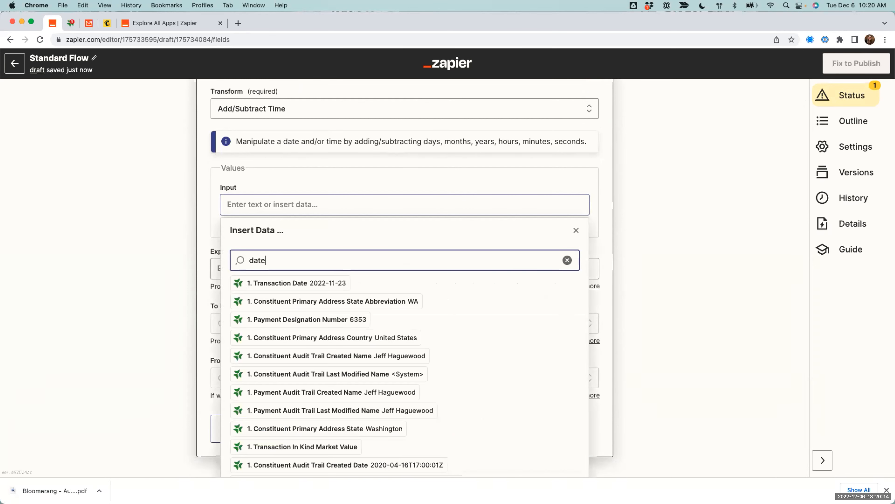
pyautogui.click(312, 283)
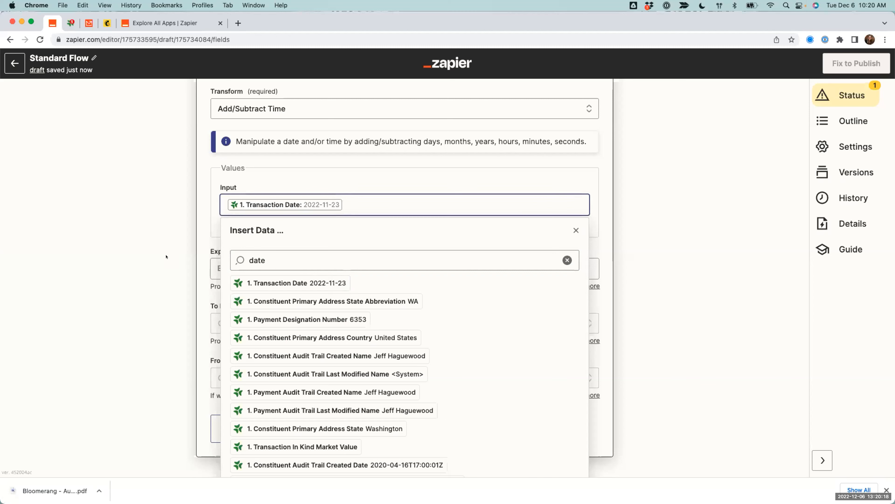
# Set the formatter's time expression to +365 days, checking the expanded expression examples first.
pyautogui.click(224, 268)
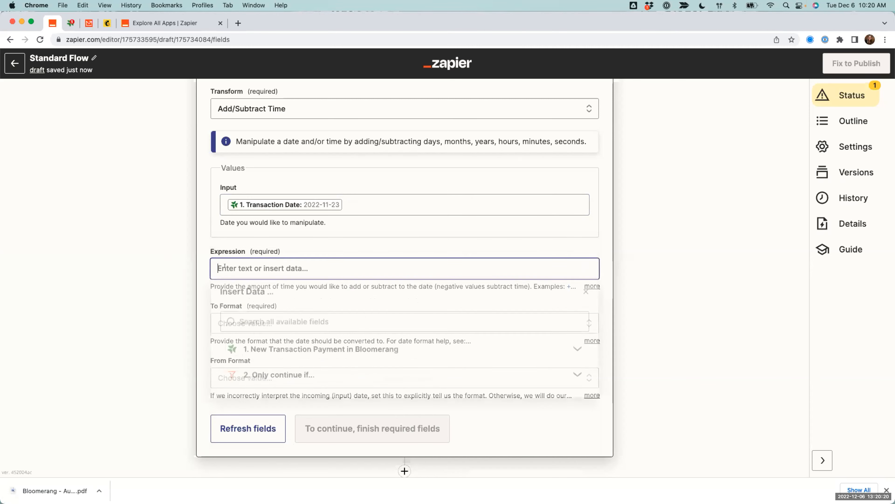
pyautogui.press('Escape')
pyautogui.click(587, 286)
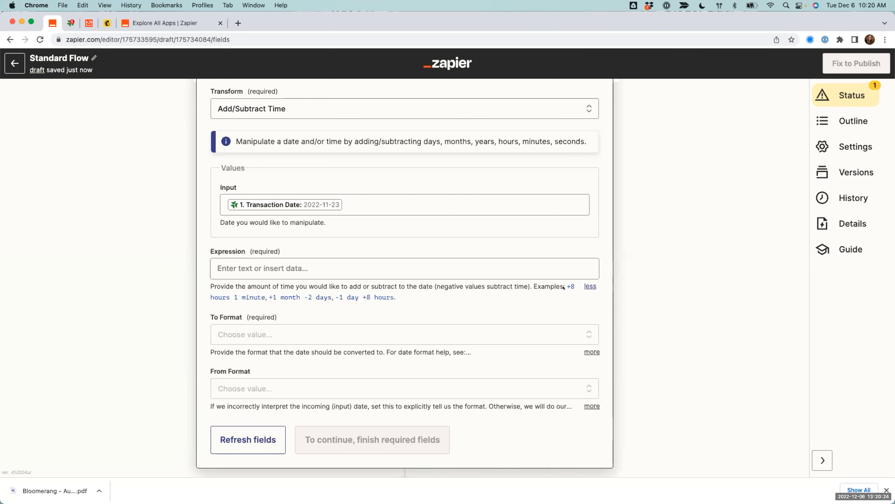
pyautogui.click(243, 265)
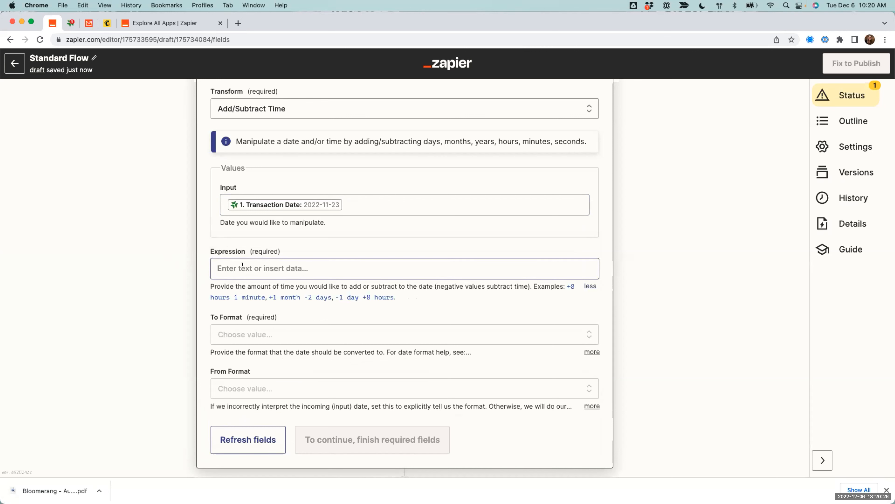
pyautogui.write('+')
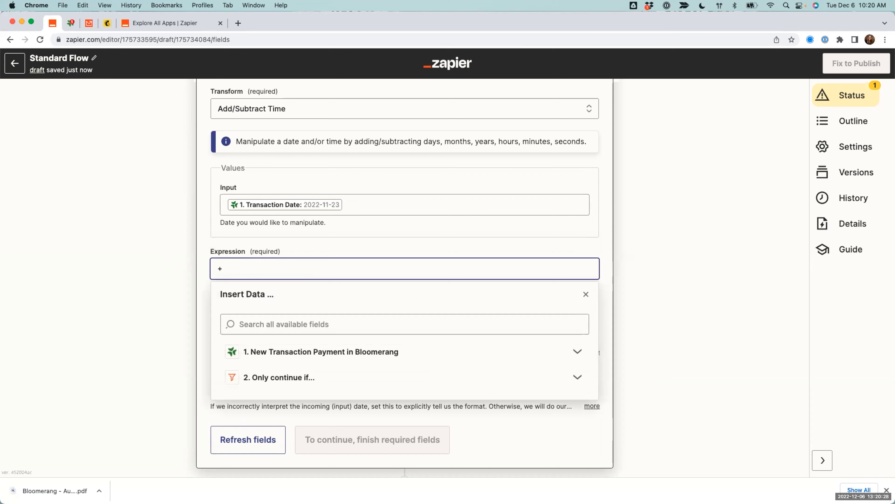
pyautogui.write('365 dats')
pyautogui.press('BackSpace')
pyautogui.press('BackSpace')
pyautogui.press('BackSpace')
pyautogui.press('BackSpace')
pyautogui.press('BackSpace')
pyautogui.write('days')
pyautogui.click(236, 269)
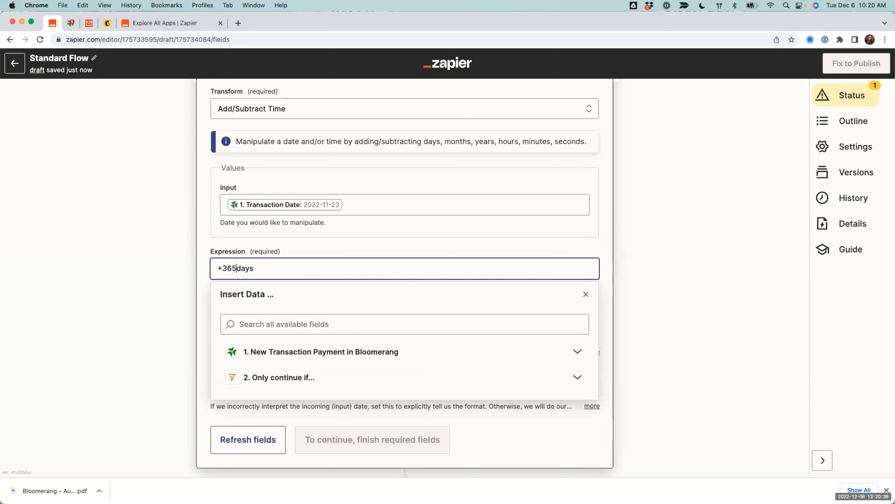
pyautogui.click(154, 272)
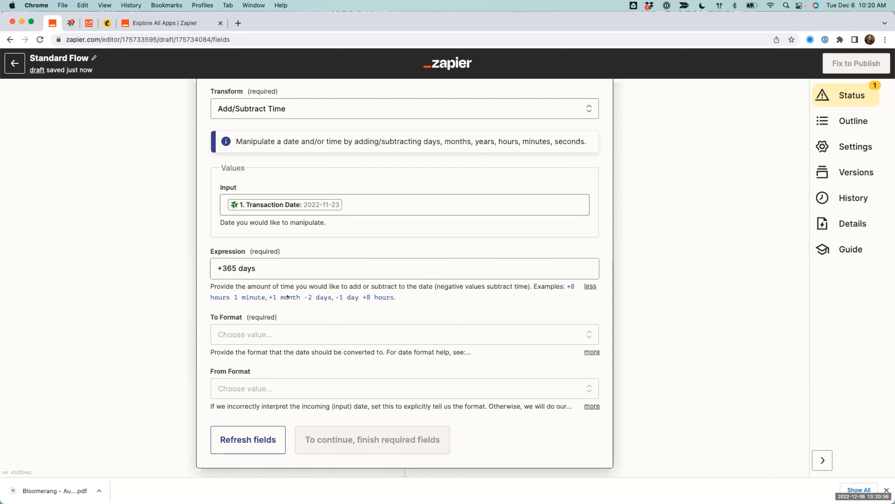
# Set both the formatter's To Format and From Format to YYYY-MM-DD.
pyautogui.click(265, 334)
pyautogui.scroll(-3, 266, 349)
pyautogui.click(258, 362)
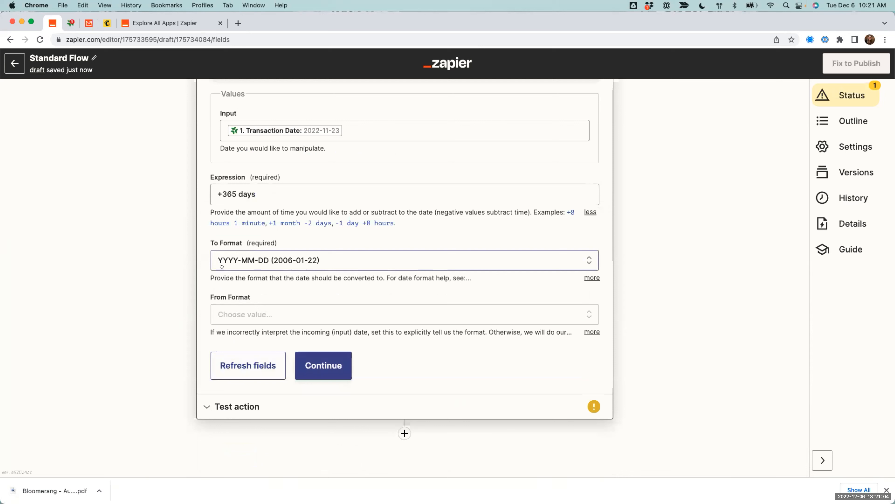
pyautogui.click(252, 313)
pyautogui.scroll(-5, 242, 430)
pyautogui.scroll(3, 242, 431)
pyautogui.click(243, 447)
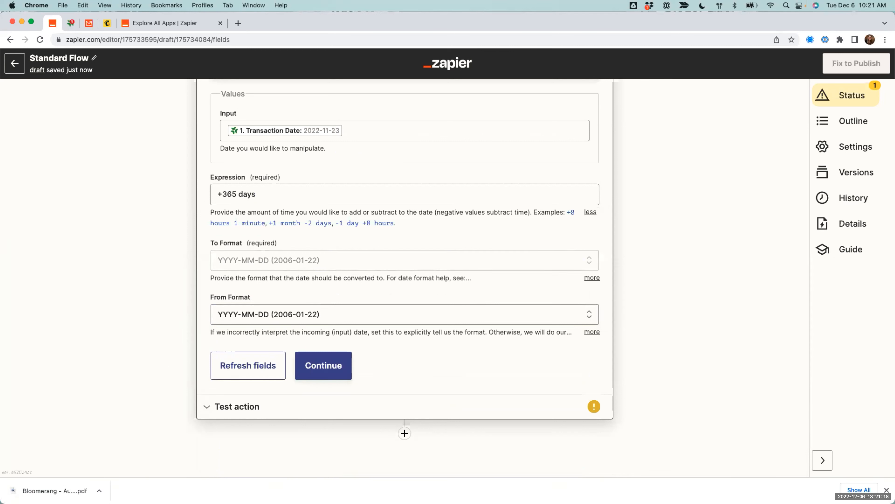
# Finish the formatter setup, test the Date / Time action and review its output date.
pyautogui.click(318, 365)
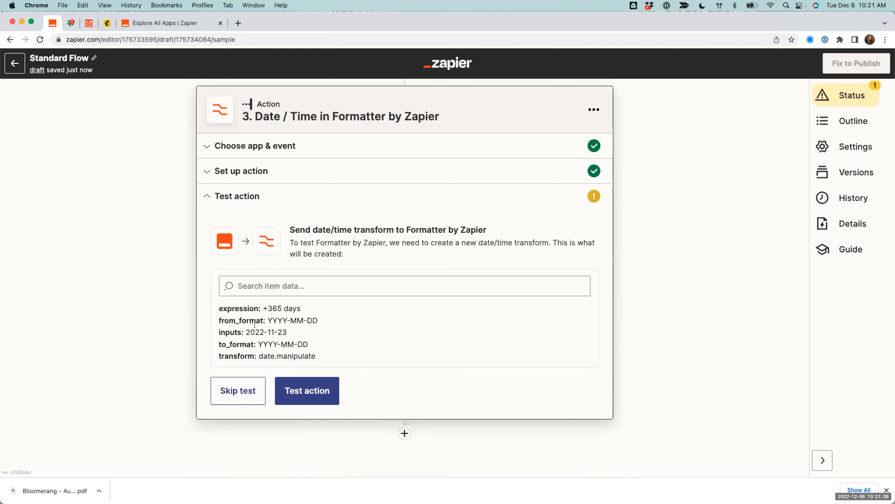
pyautogui.moveTo(245, 332); pyautogui.dragTo(288, 333)
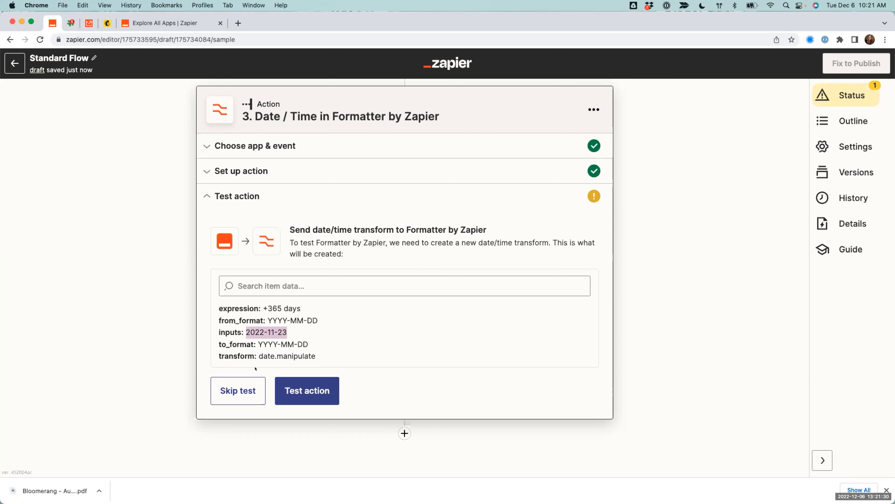
pyautogui.click(300, 398)
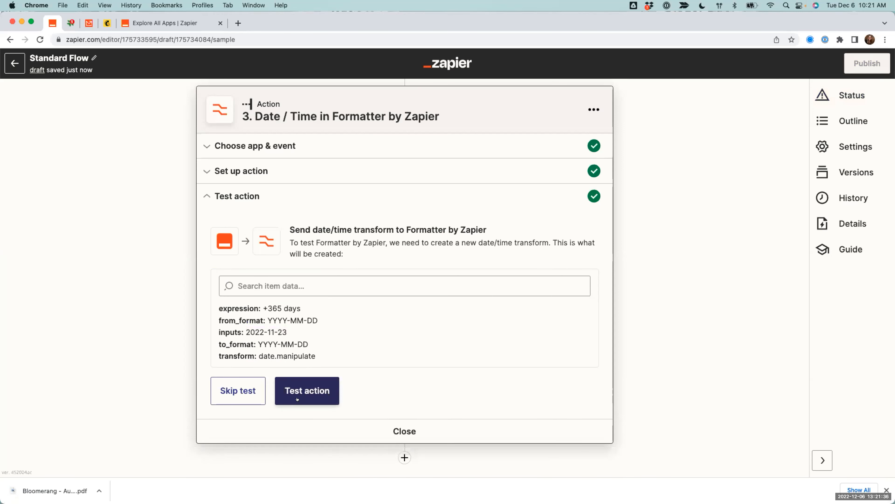
pyautogui.moveTo(252, 329); pyautogui.dragTo(293, 330)
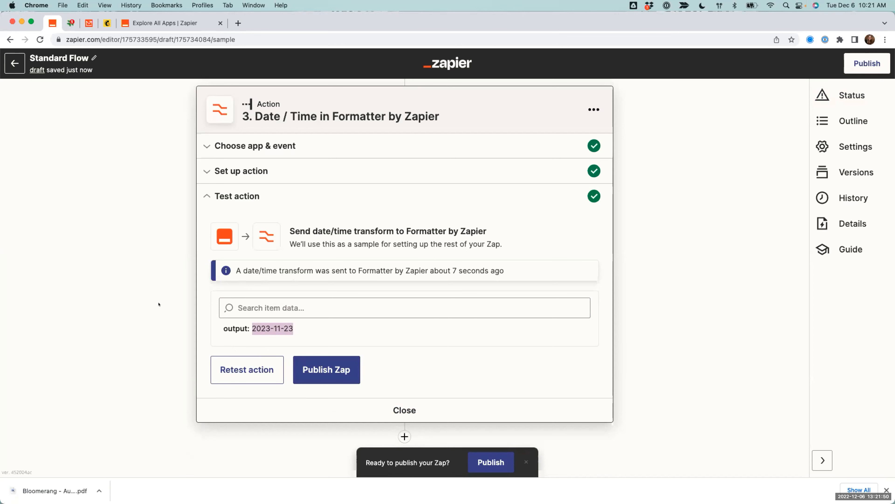
# Add a Bloomerang action after the formatter with Update Constituent as its event.
pyautogui.click(403, 433)
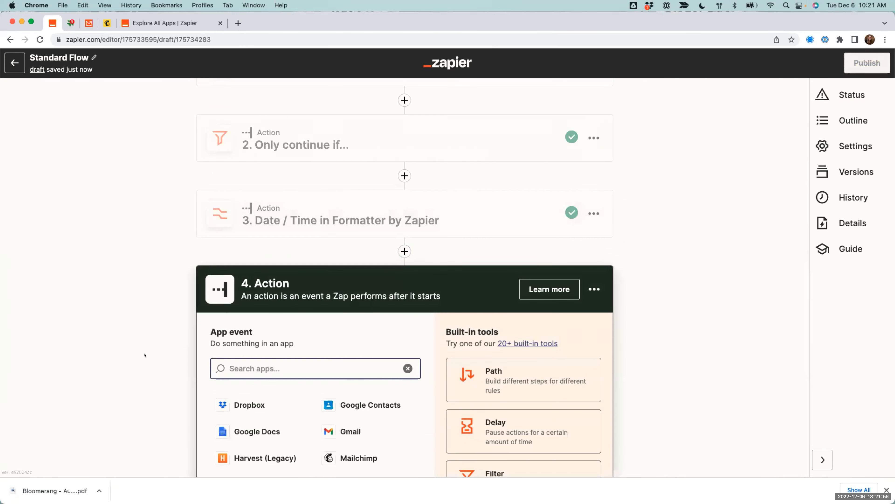
pyautogui.write('Bloomerang')
pyautogui.click(256, 405)
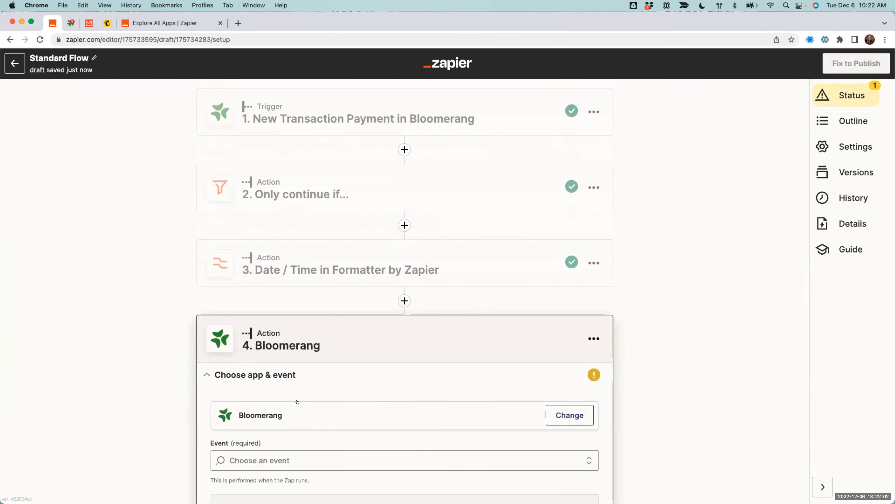
pyautogui.click(271, 363)
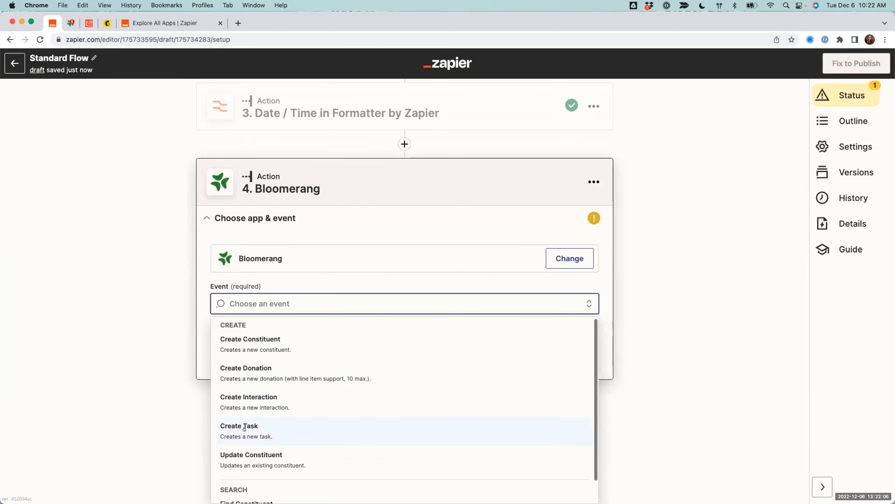
pyautogui.scroll(-1, 246, 431)
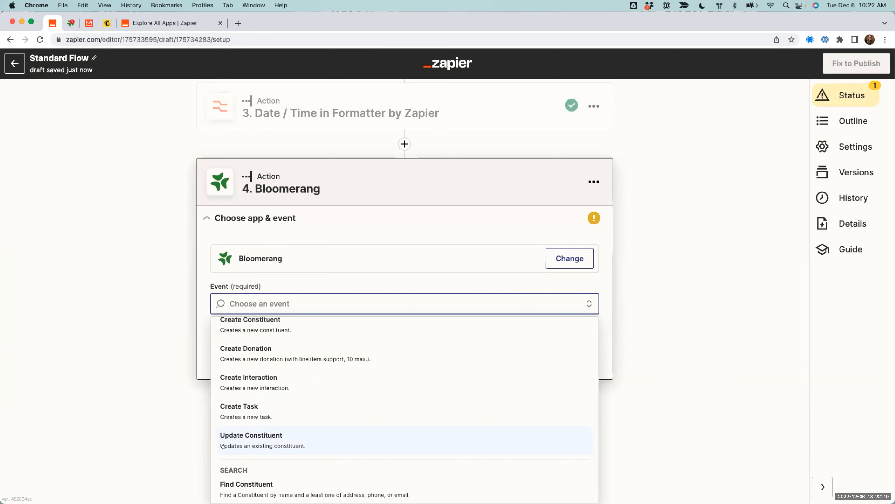
pyautogui.click(295, 445)
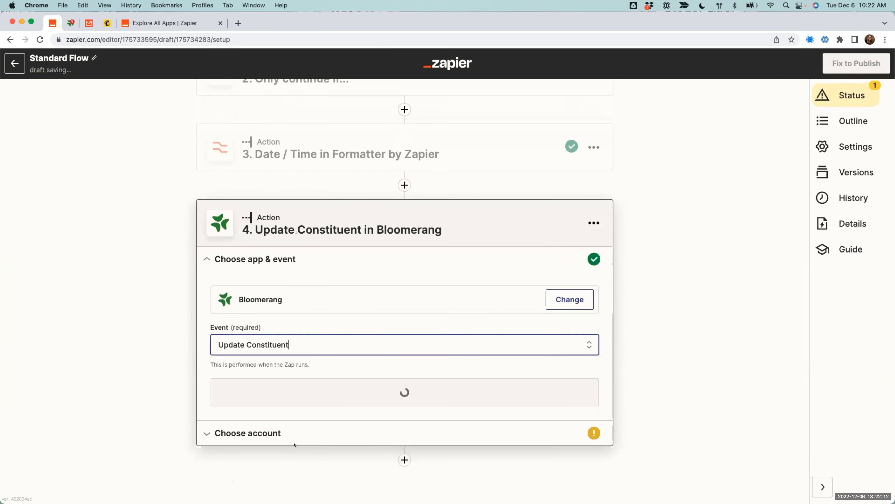
pyautogui.click(342, 393)
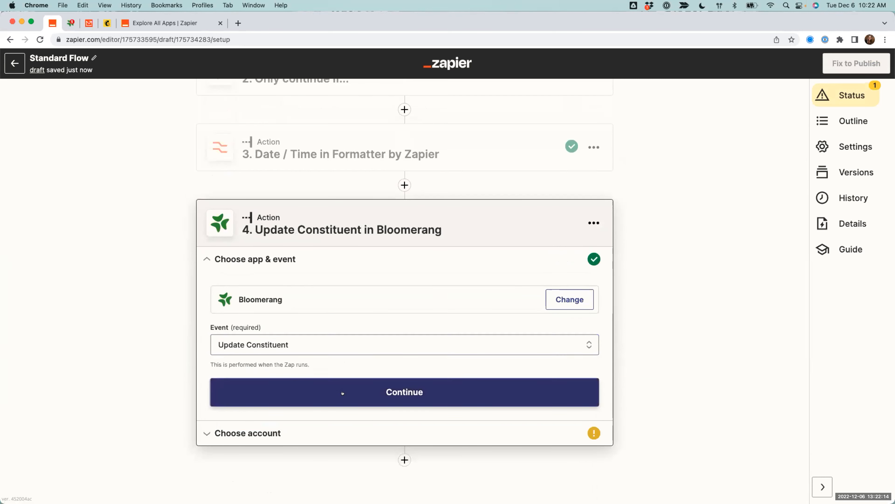
# Connect the Update Constituent action to the Bloomerang - Sidekick Solutions SANDBOX account.
pyautogui.click(312, 392)
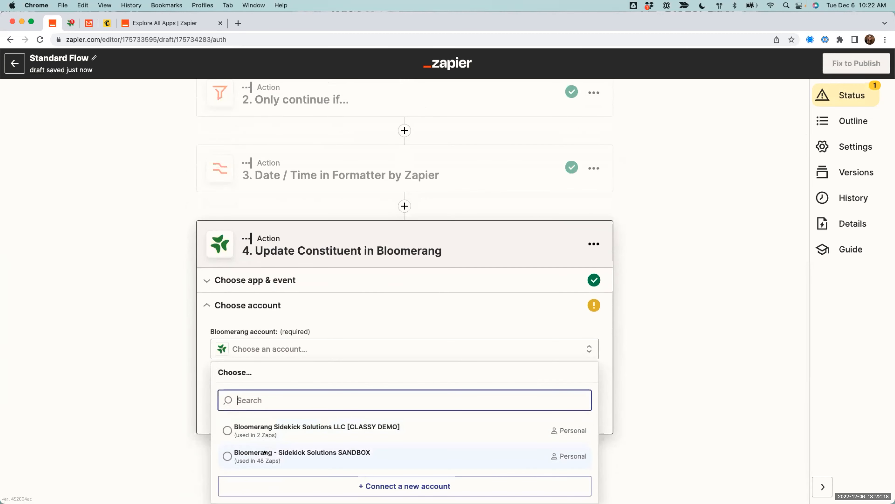
pyautogui.click(263, 453)
pyautogui.click(227, 409)
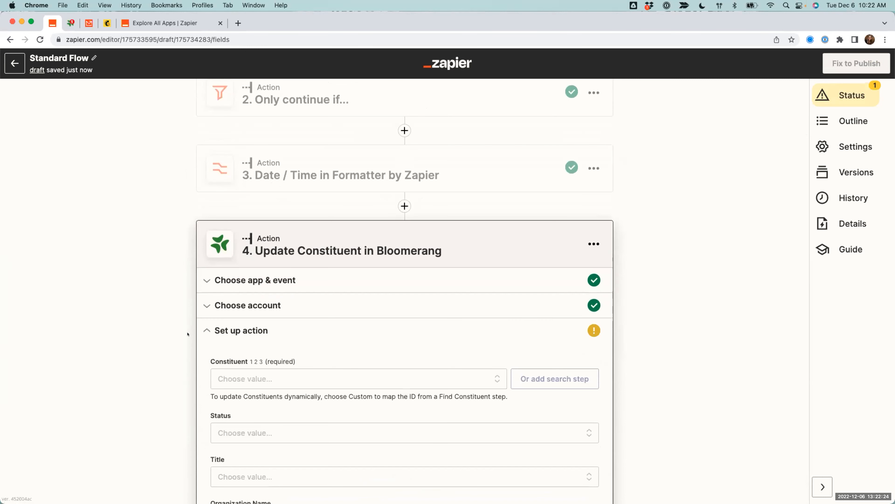
# Map the action's required Constituent field to the trigger's Constituent ID as a custom value.
pyautogui.scroll(-2, 188, 334)
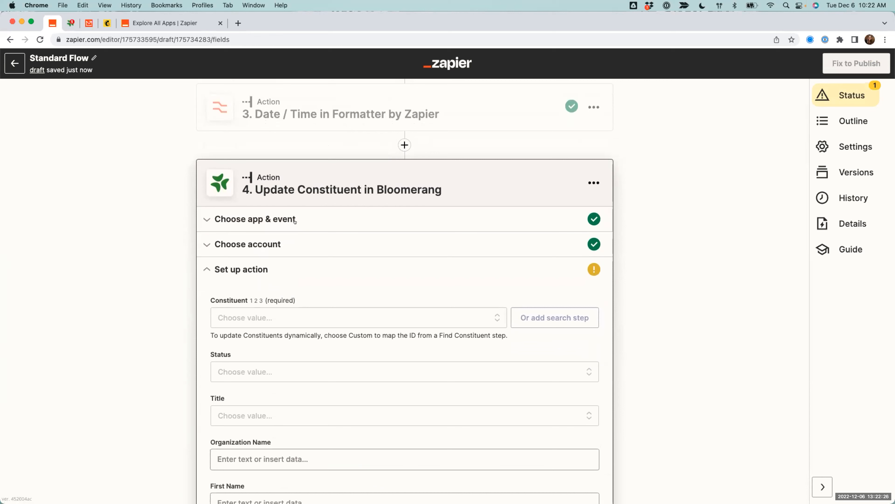
pyautogui.moveTo(209, 299); pyautogui.dragTo(243, 298)
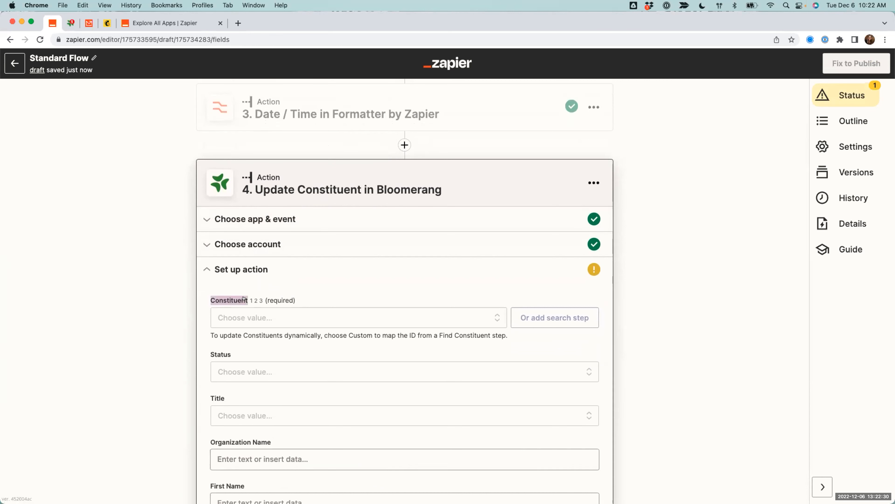
pyautogui.scroll(5, 243, 298)
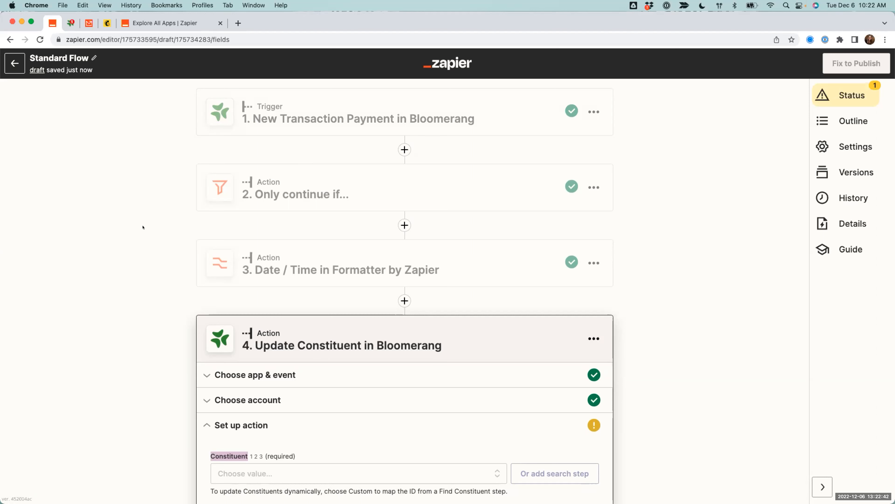
pyautogui.scroll(-5, 145, 236)
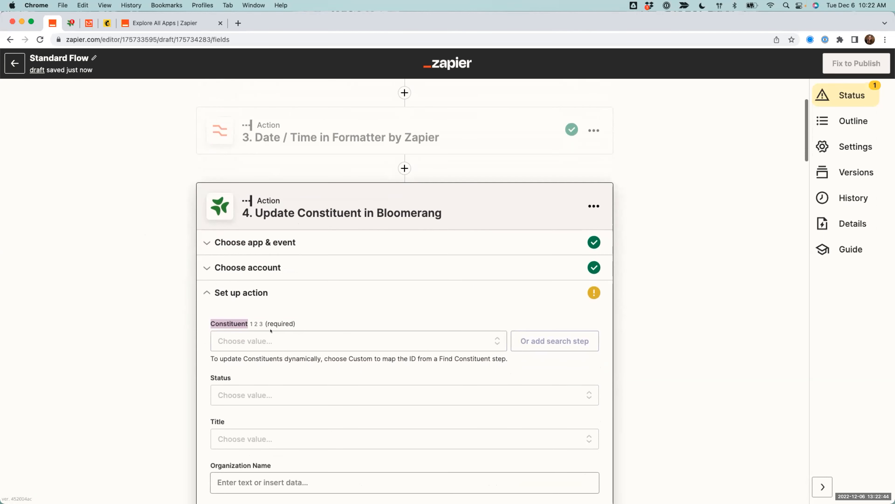
pyautogui.click(236, 339)
pyautogui.scroll(-2, 268, 367)
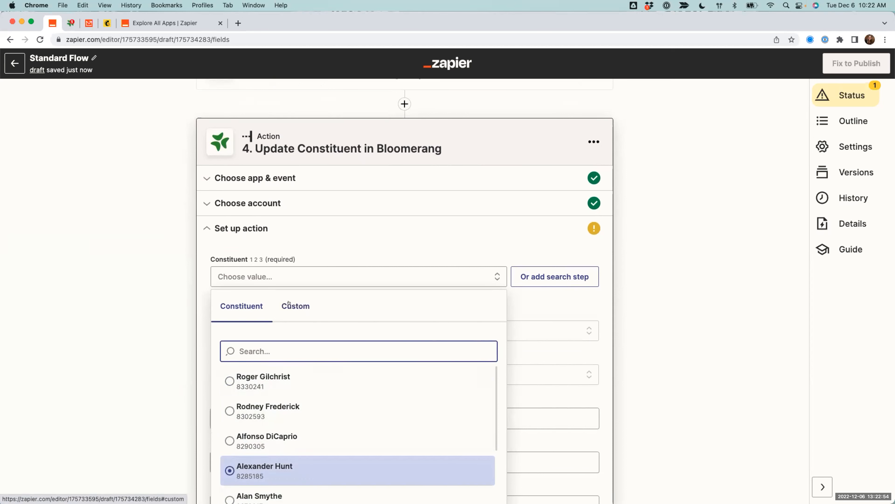
pyautogui.click(289, 302)
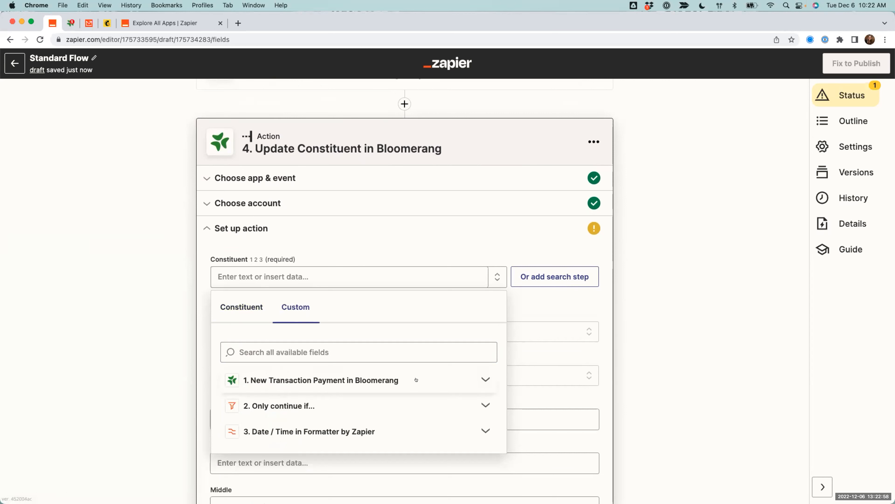
pyautogui.click(305, 383)
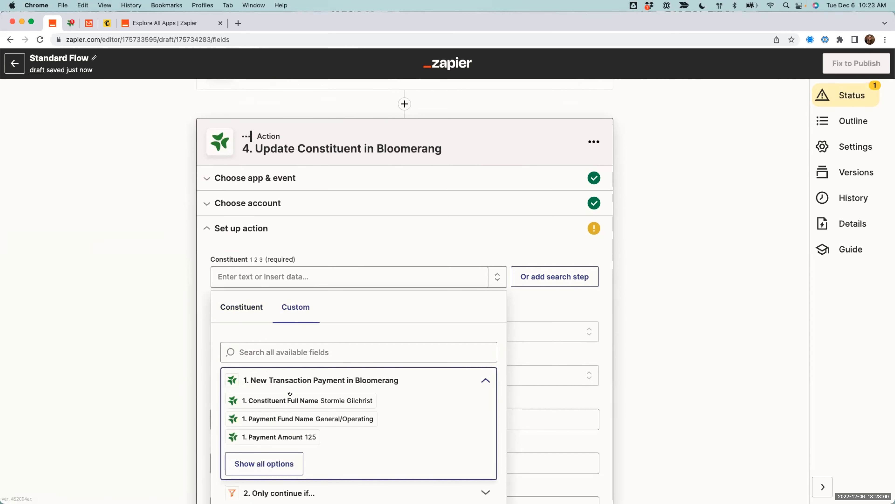
pyautogui.click(287, 351)
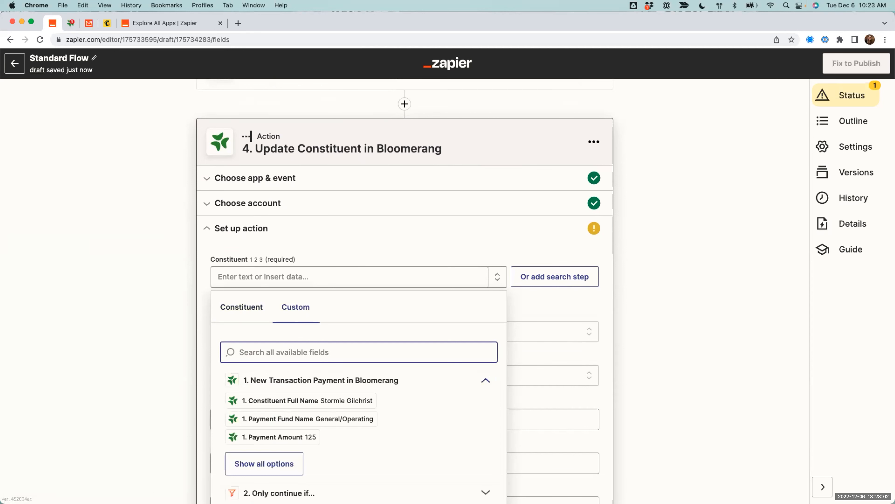
pyautogui.write('Constituent ID')
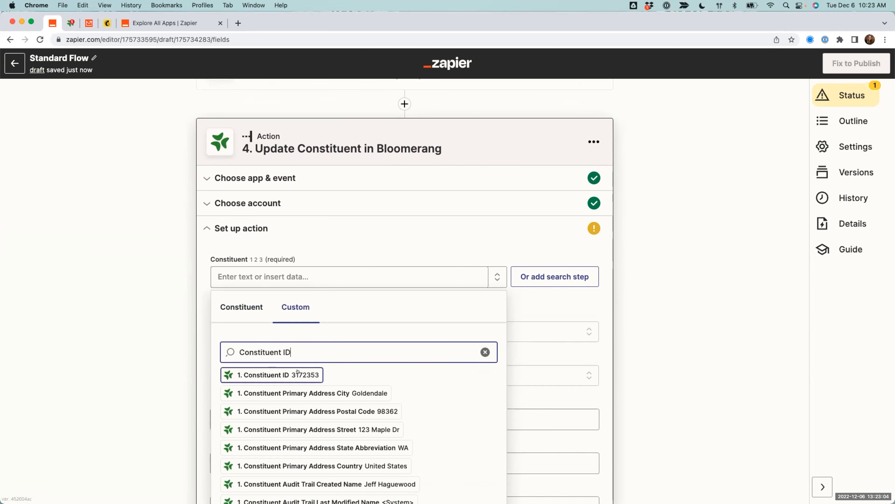
pyautogui.click(273, 376)
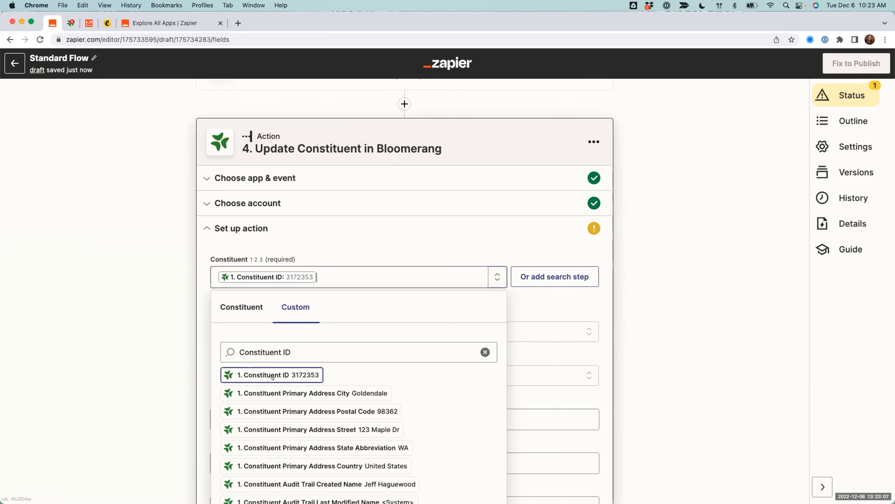
pyautogui.click(138, 325)
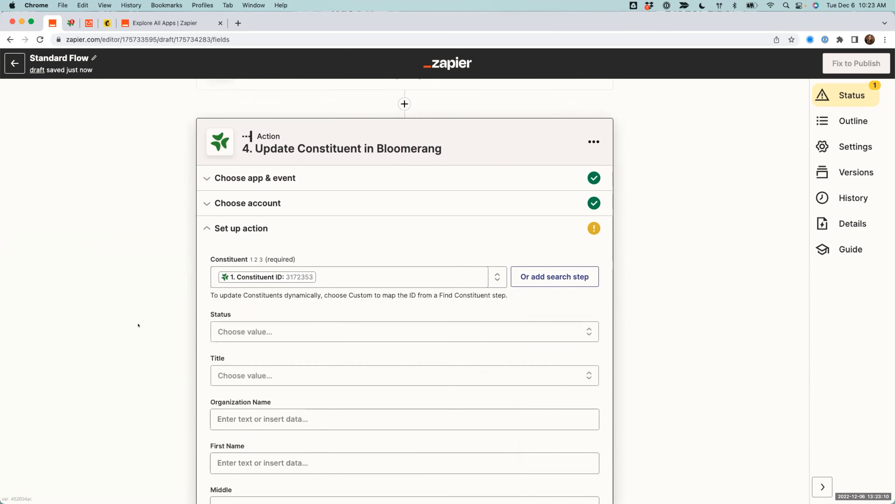
pyautogui.scroll(1, 138, 325)
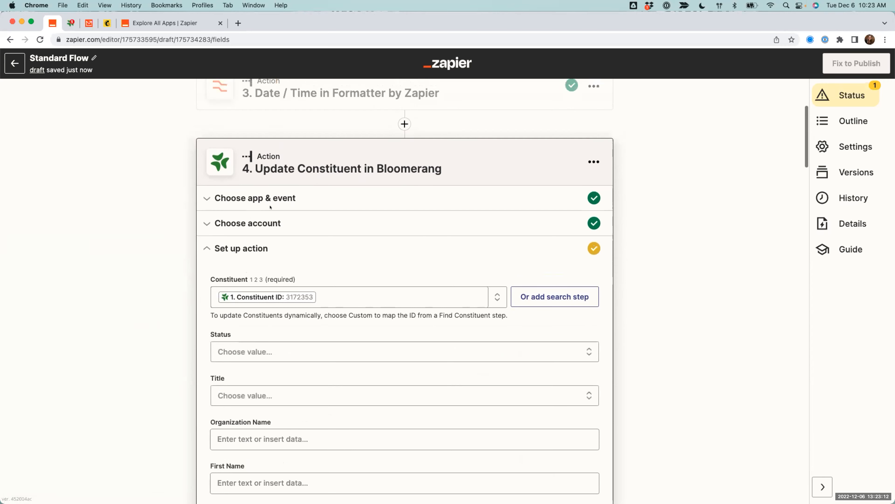
pyautogui.scroll(1, 353, 229)
pyautogui.scroll(5, 353, 228)
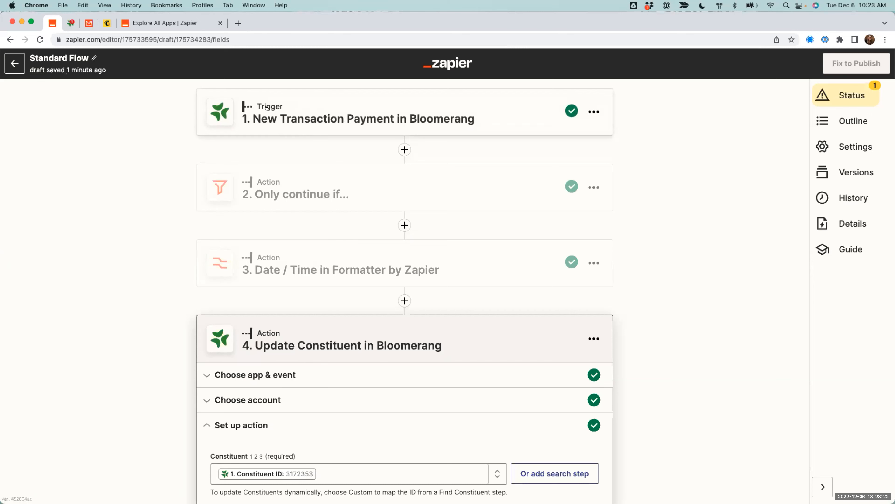
pyautogui.scroll(-7, 264, 108)
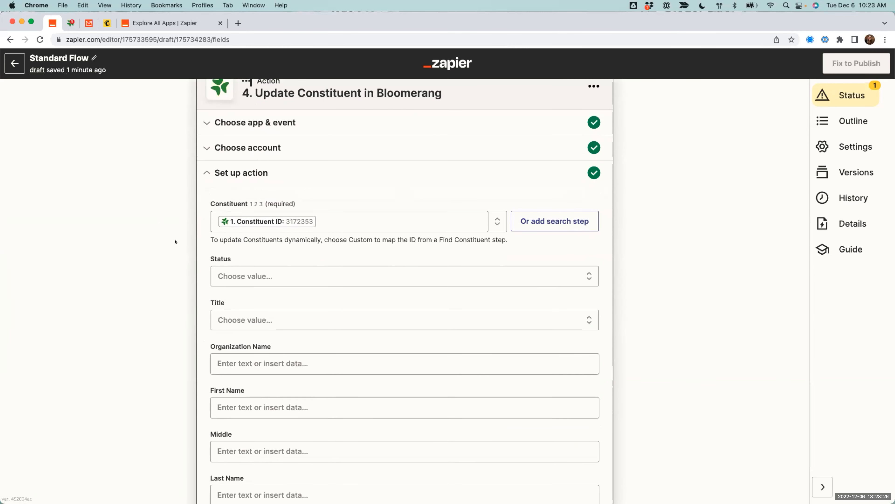
pyautogui.scroll(1, 175, 242)
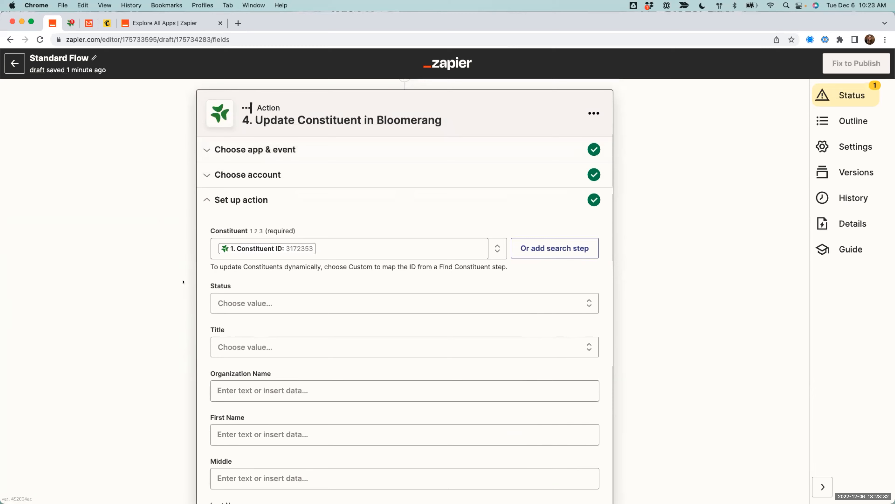
# Set the Membership Info >> Membership Status field of the Update Constituent action to Active.
pyautogui.scroll(-10, 183, 282)
pyautogui.scroll(-13, 183, 282)
pyautogui.scroll(-8, 183, 281)
pyautogui.scroll(-12, 183, 281)
pyautogui.scroll(-10, 183, 282)
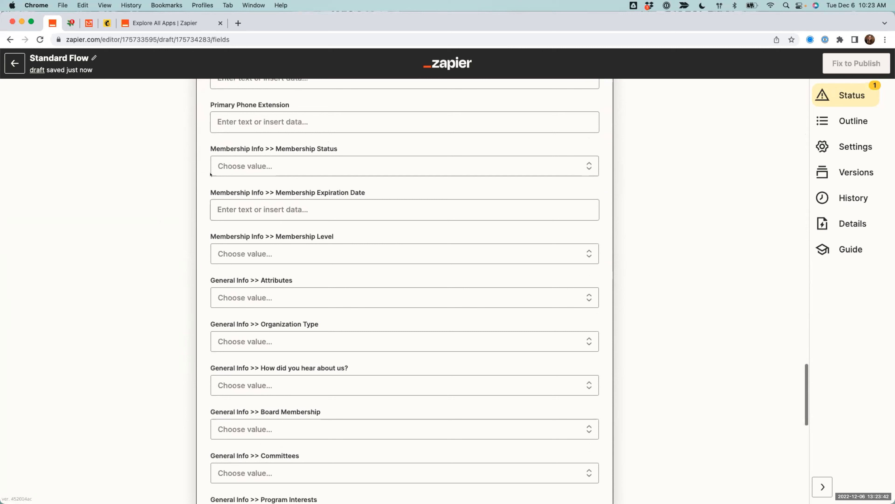
pyautogui.moveTo(210, 149); pyautogui.dragTo(338, 148)
pyautogui.moveTo(214, 192); pyautogui.dragTo(362, 191)
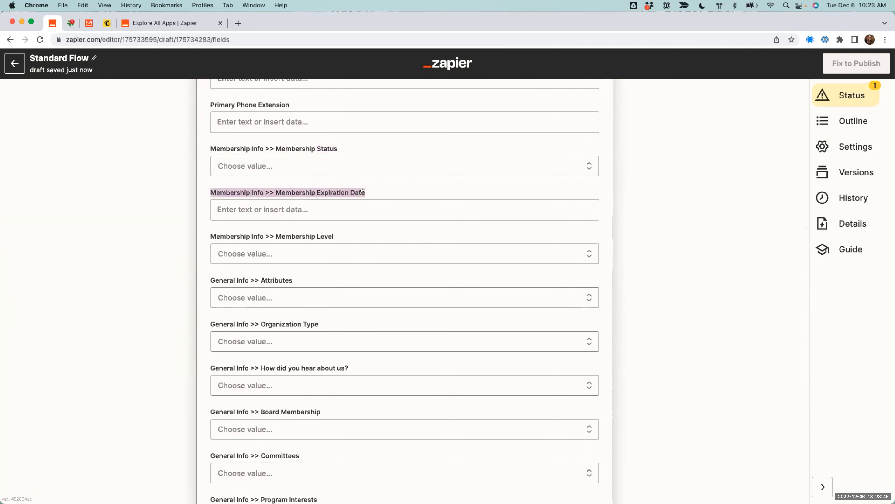
pyautogui.click(183, 169)
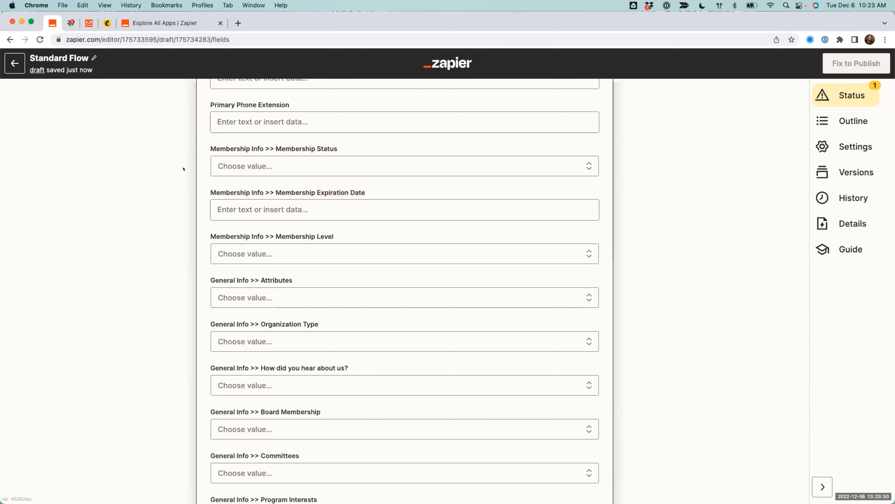
pyautogui.click(250, 168)
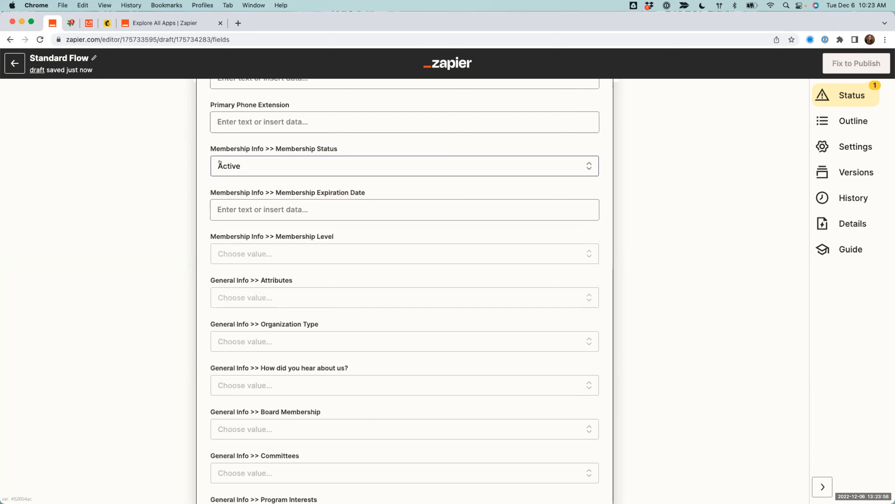
# Map the Membership Info >> Membership Expiration Date field to the Output of the Date / Time formatter step.
pyautogui.click(226, 207)
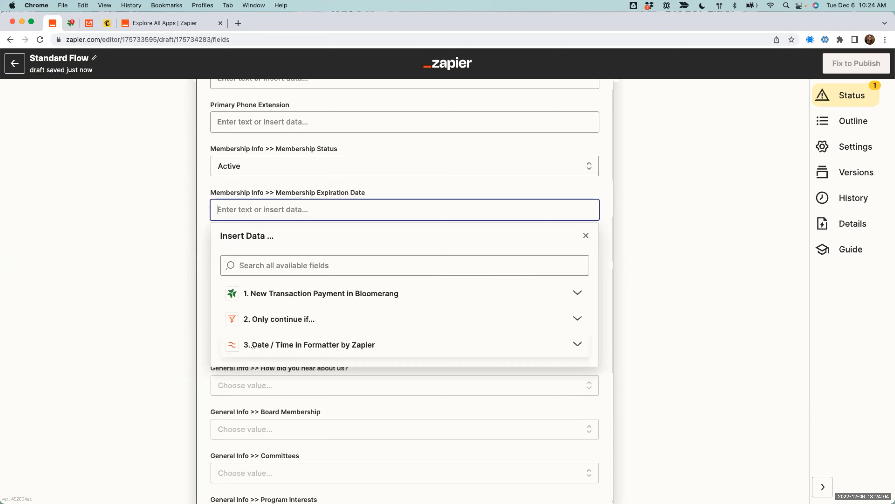
pyautogui.click(349, 346)
pyautogui.click(272, 383)
pyautogui.moveTo(370, 191); pyautogui.dragTo(206, 192)
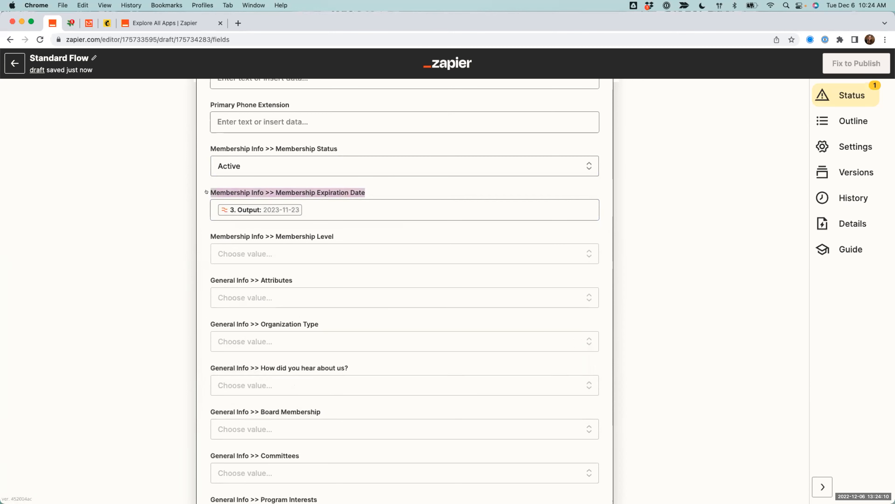
pyautogui.moveTo(338, 149); pyautogui.dragTo(272, 149)
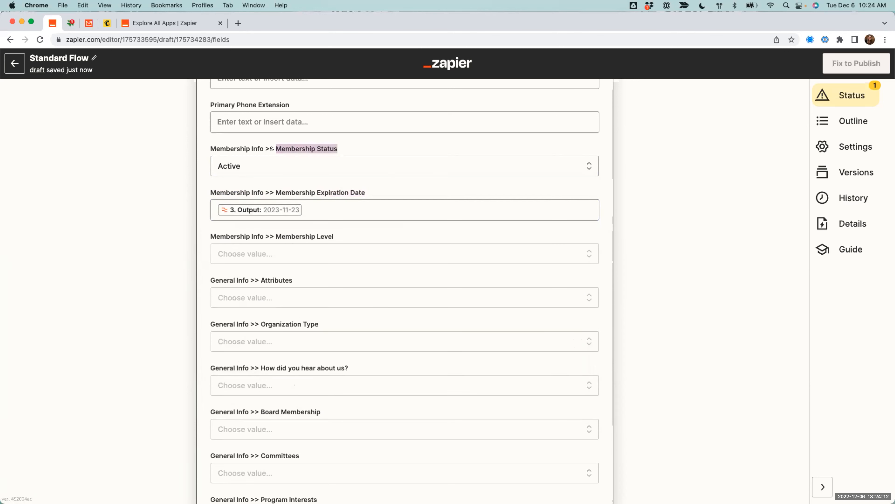
pyautogui.moveTo(367, 193); pyautogui.dragTo(274, 193)
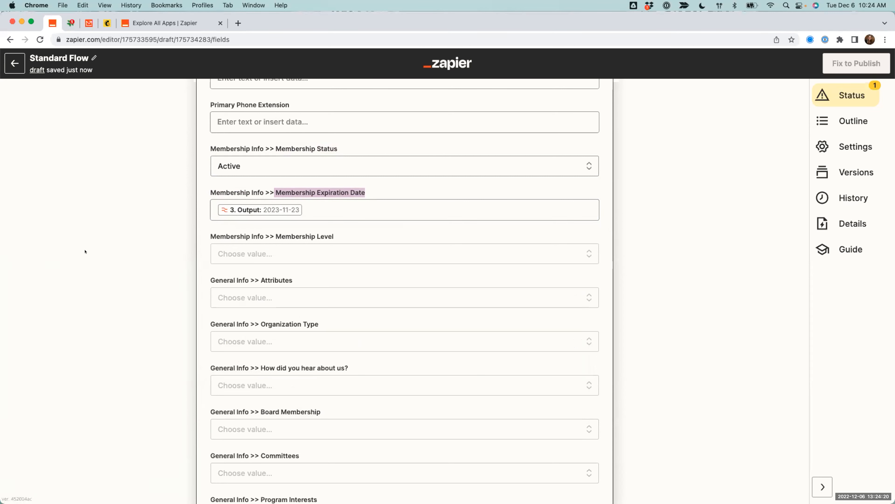
# Finish the Update Constituent field setup and review the data prepared for the action test.
pyautogui.scroll(-15, 92, 258)
pyautogui.click(323, 392)
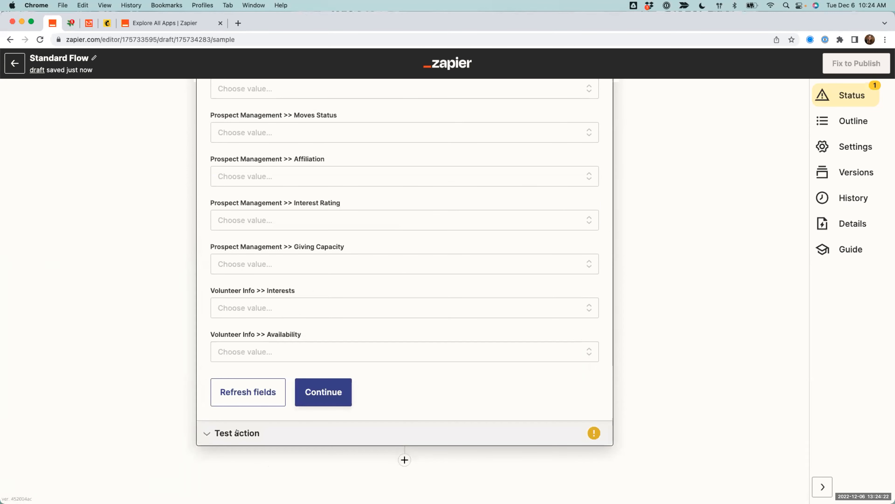
pyautogui.scroll(-8, 196, 349)
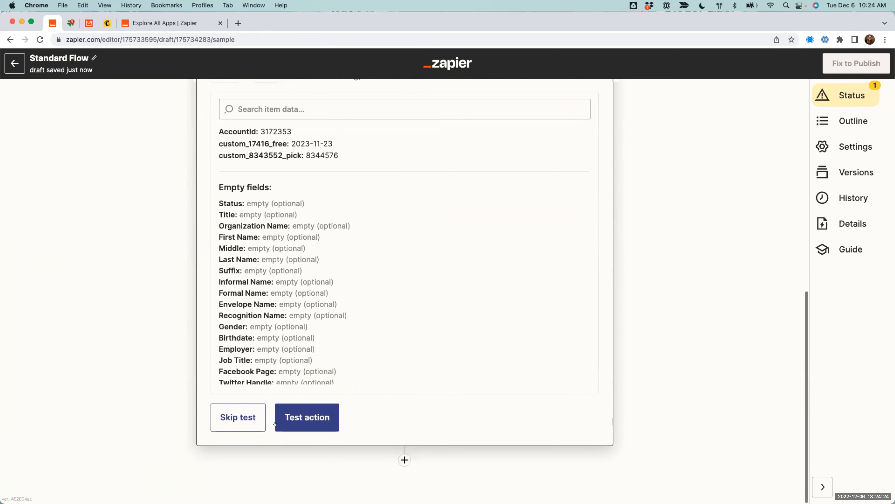
pyautogui.scroll(12, 653, 147)
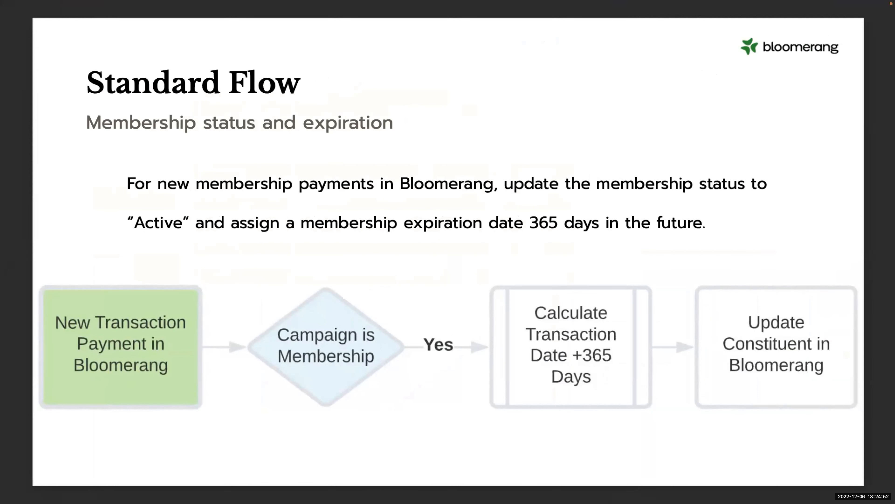
pyautogui.press('Right')
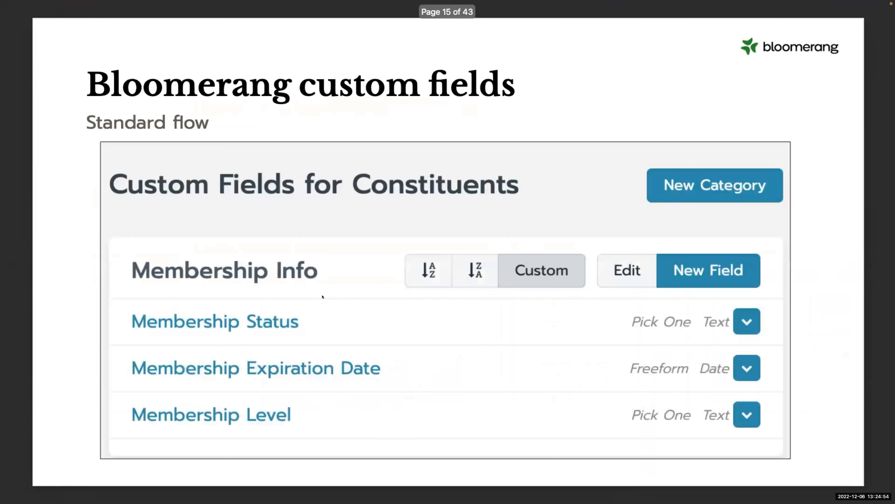
pyautogui.press('Right')
pyautogui.press('Right')
pyautogui.press('Right')
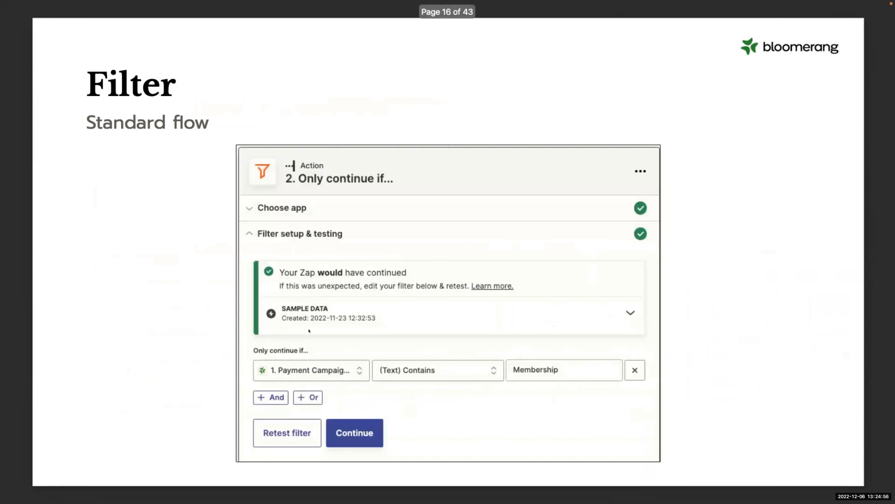
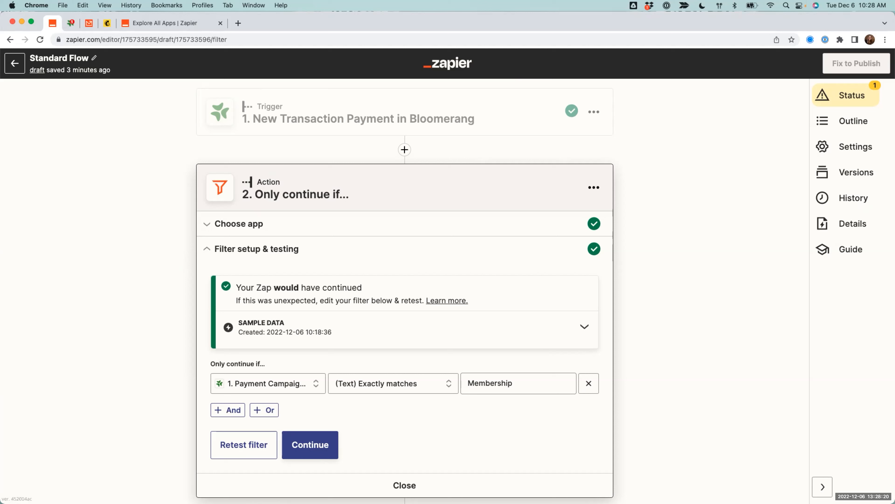
# Rename the Zap as Standard Flow (Bronze).
pyautogui.click(86, 55)
pyautogui.press('Right')
pyautogui.write('(Bronze)')
pyautogui.click(113, 139)
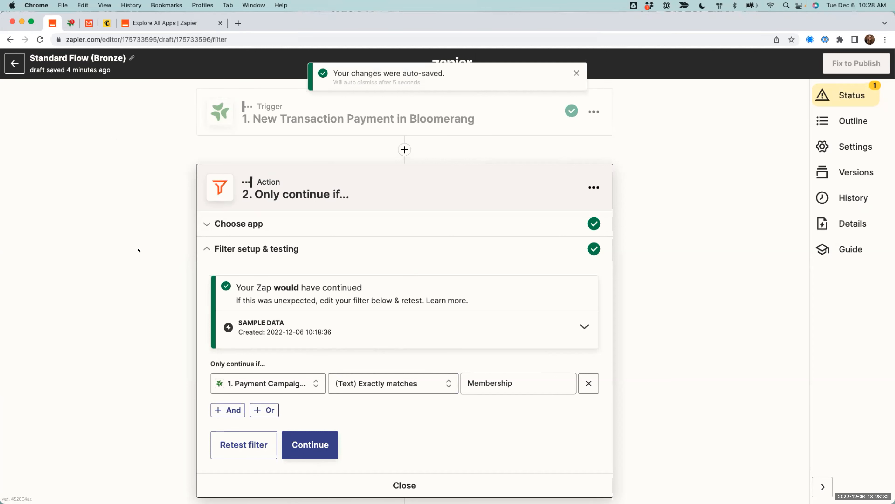
# Add two empty And conditions below the campaign condition in the Only continue if filter.
pyautogui.scroll(-1, 113, 236)
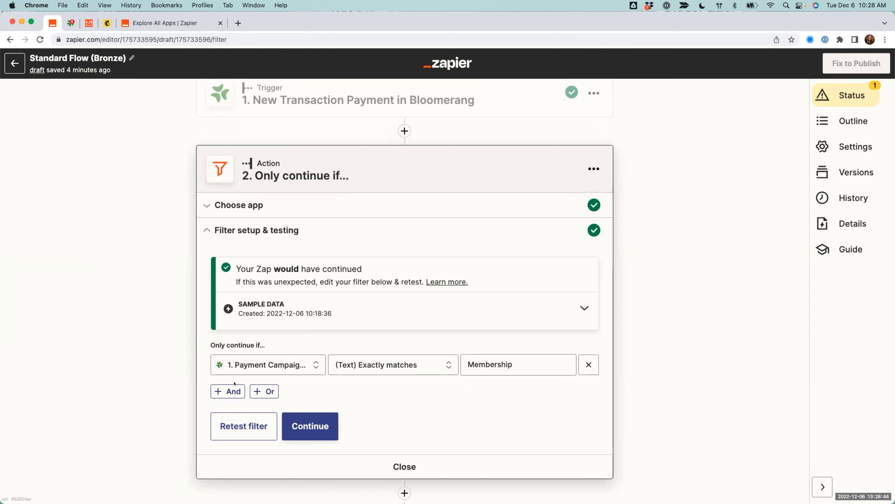
pyautogui.click(221, 391)
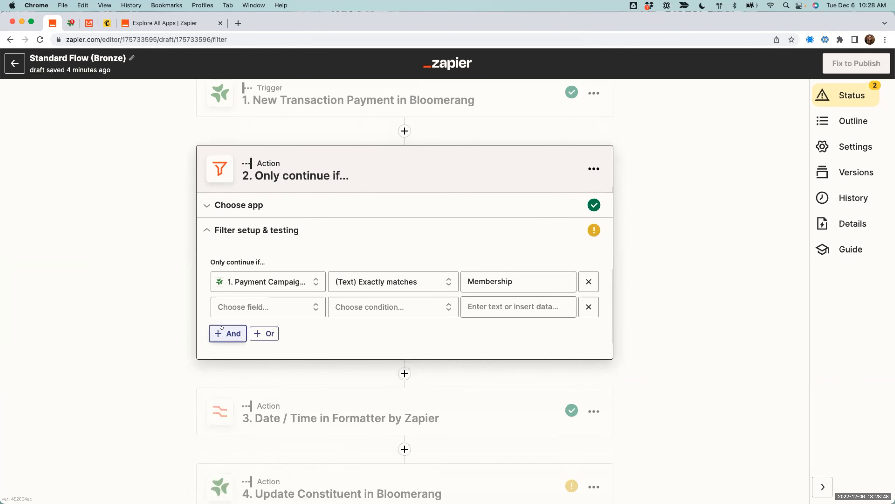
pyautogui.click(221, 328)
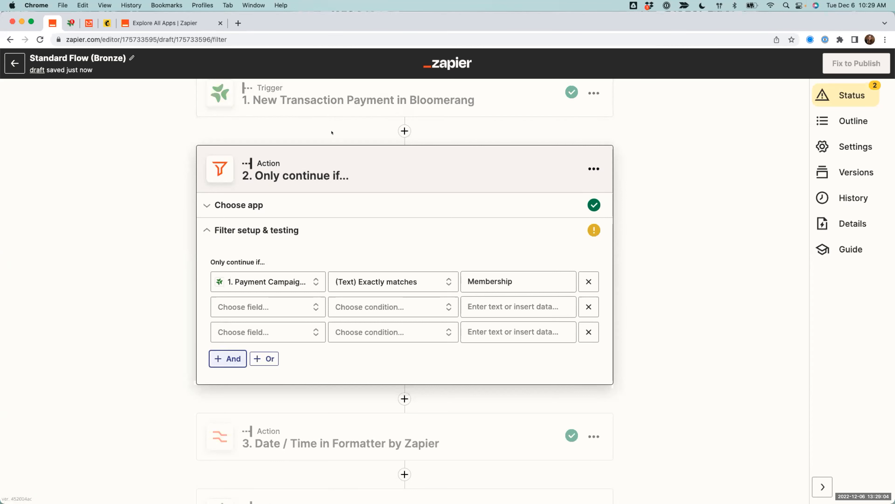
# Set the filter's second condition to Payment Amount, (Number) Greater than, 99.99.
pyautogui.click(265, 306)
pyautogui.write('apoim')
pyautogui.press('BackSpace')
pyautogui.press('BackSpace')
pyautogui.press('BackSpace')
pyautogui.press('BackSpace')
pyautogui.write('moun')
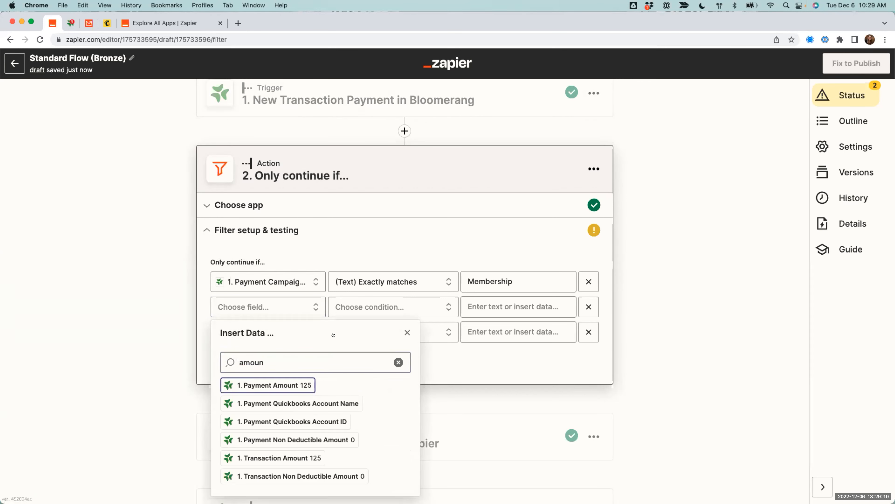
pyautogui.click(286, 385)
pyautogui.scroll(-5, 408, 348)
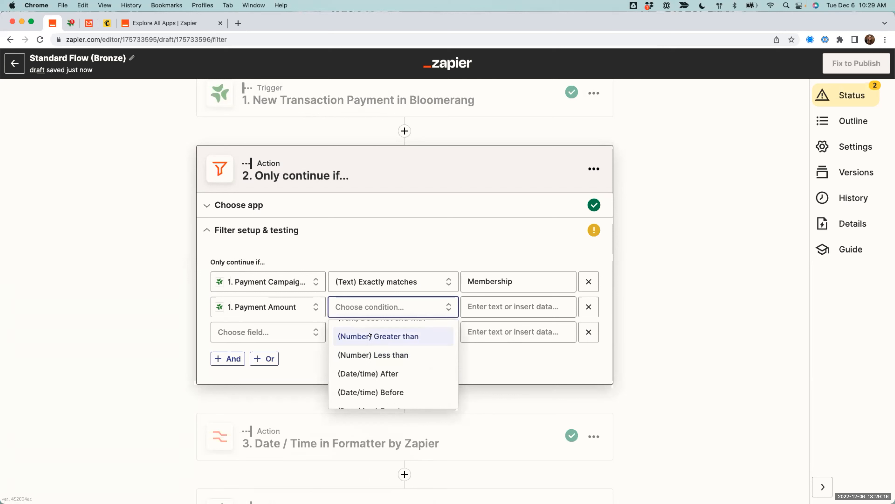
pyautogui.click(391, 336)
pyautogui.click(518, 306)
pyautogui.write('99.99')
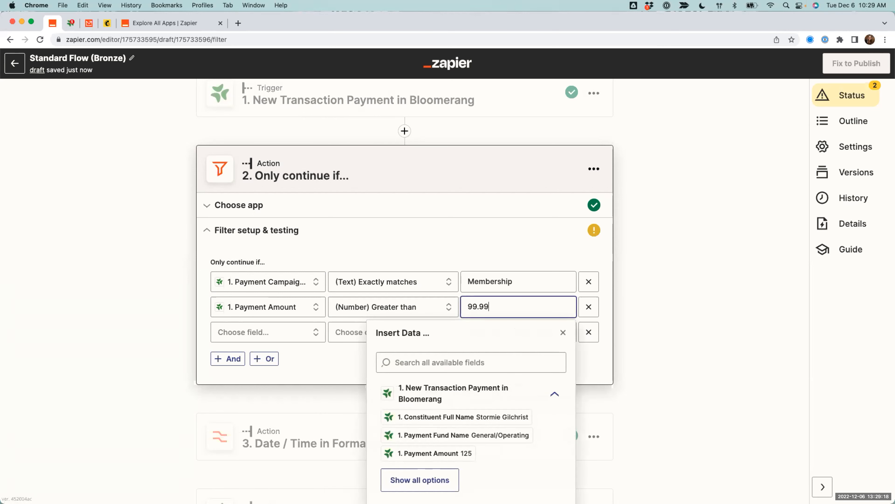
# Set the filter's third condition to Payment Amount, (Number) Less than, 500.
pyautogui.click(287, 327)
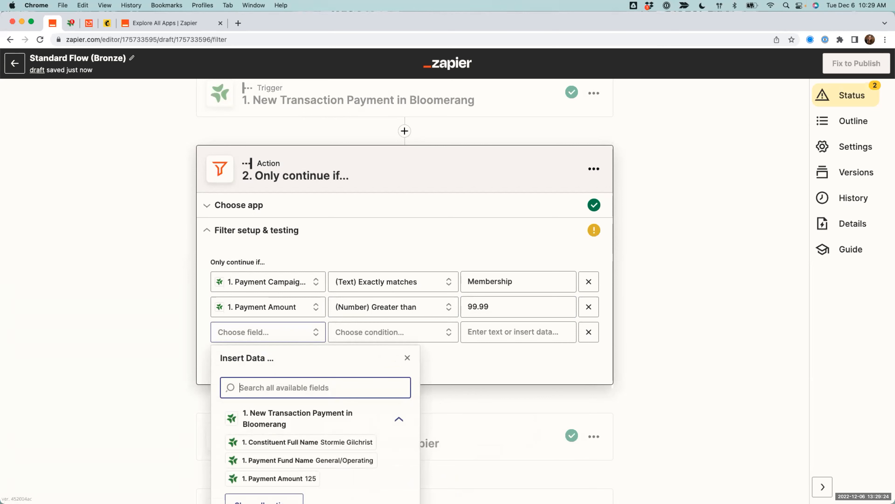
pyautogui.write('Payment')
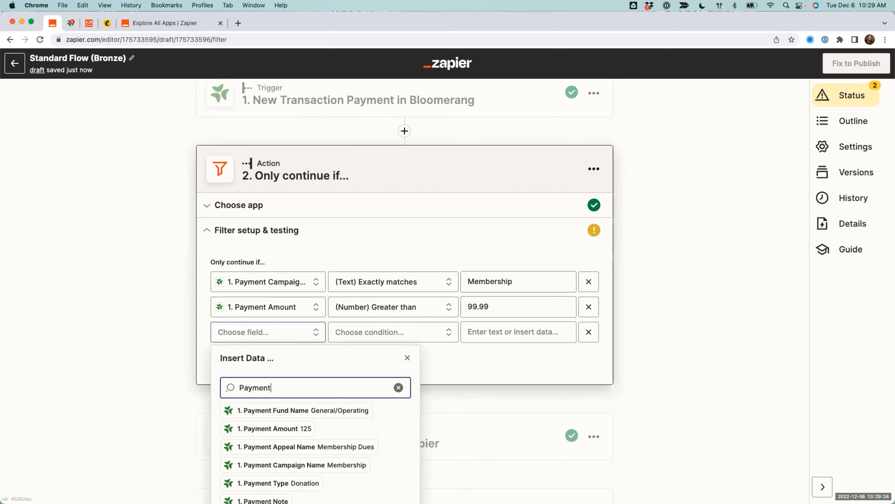
pyautogui.click(280, 428)
pyautogui.click(388, 332)
pyautogui.scroll(-5, 387, 395)
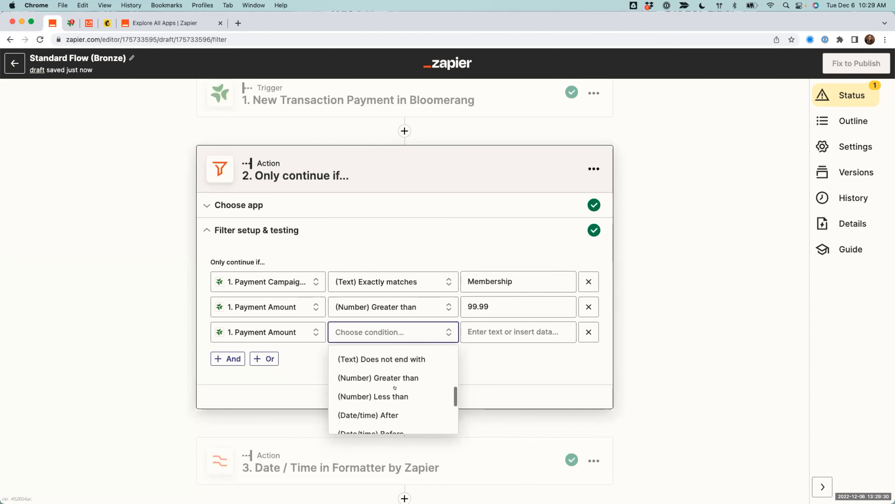
pyautogui.click(395, 391)
pyautogui.click(515, 332)
pyautogui.write('500')
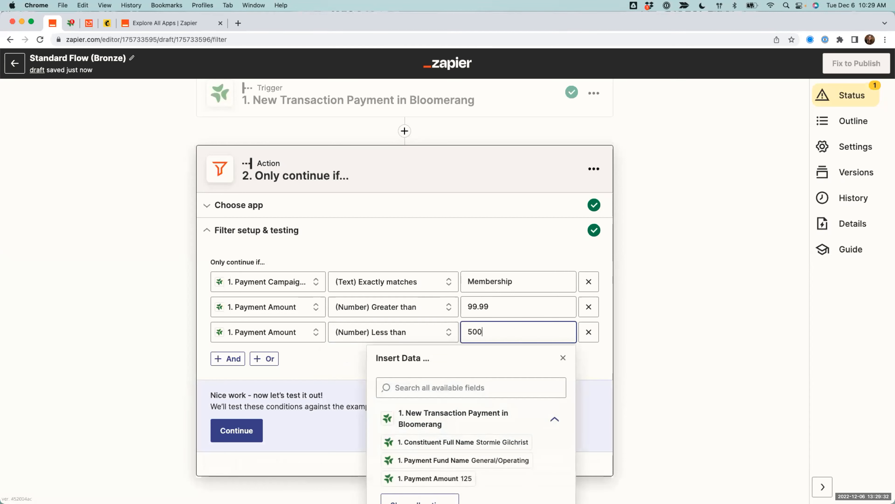
pyautogui.click(673, 342)
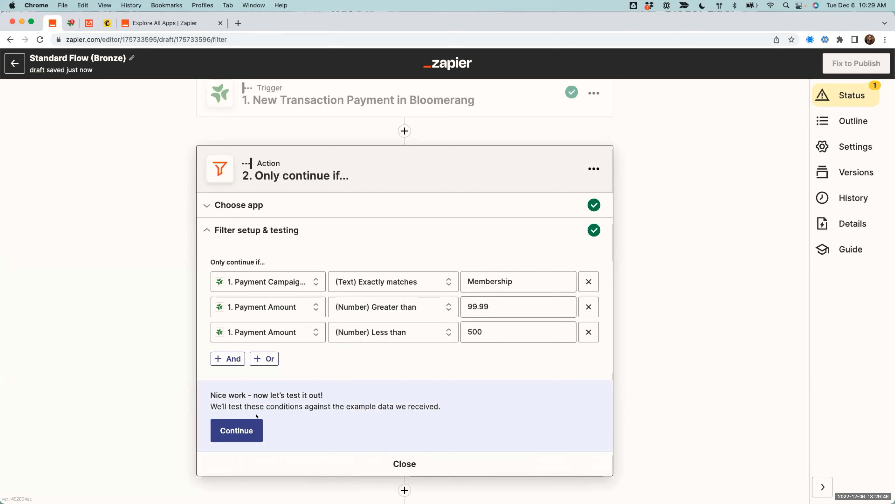
# Test the filter and compare the matched sample payment amounts with the 99.99 and 500 limits.
pyautogui.click(243, 431)
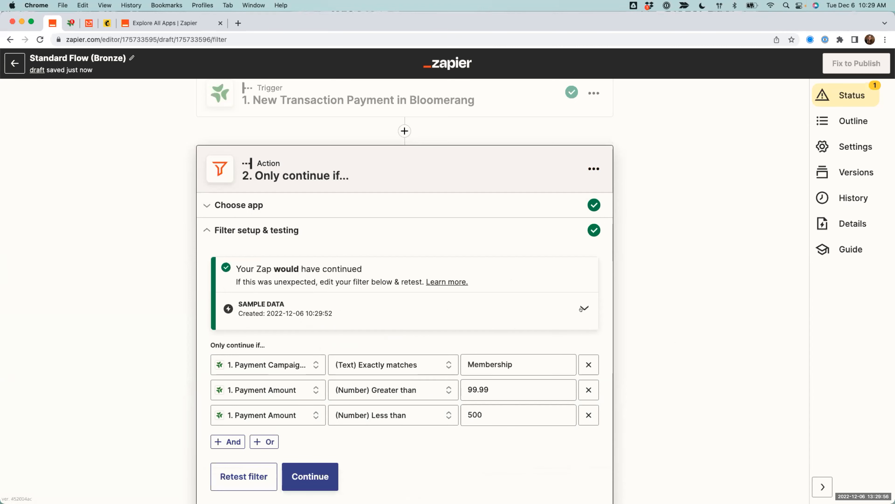
pyautogui.click(584, 308)
pyautogui.scroll(-1, 339, 318)
pyautogui.moveTo(331, 340); pyautogui.dragTo(308, 340)
pyautogui.click(494, 419)
pyautogui.moveTo(495, 419); pyautogui.dragTo(453, 418)
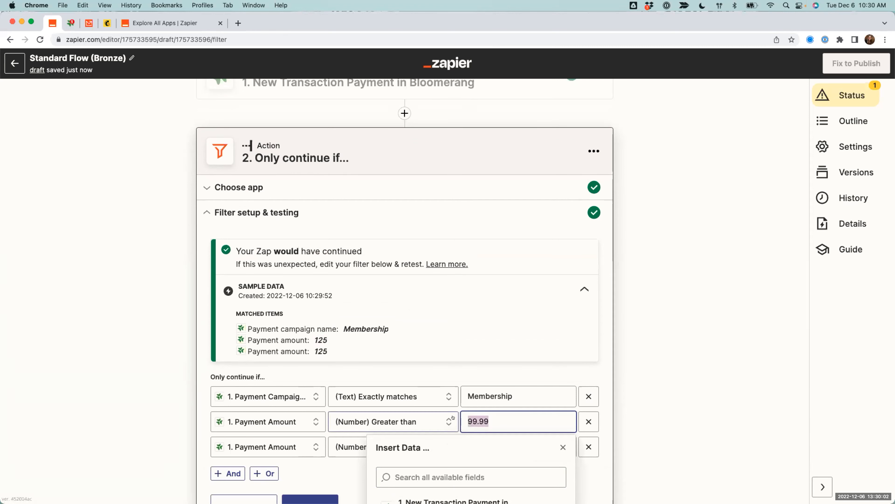
pyautogui.click(711, 420)
pyautogui.click(466, 310)
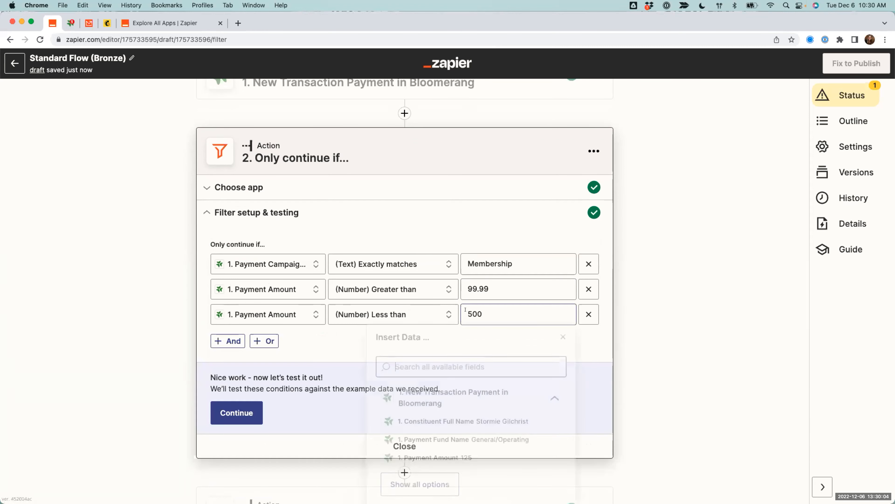
pyautogui.click(712, 301)
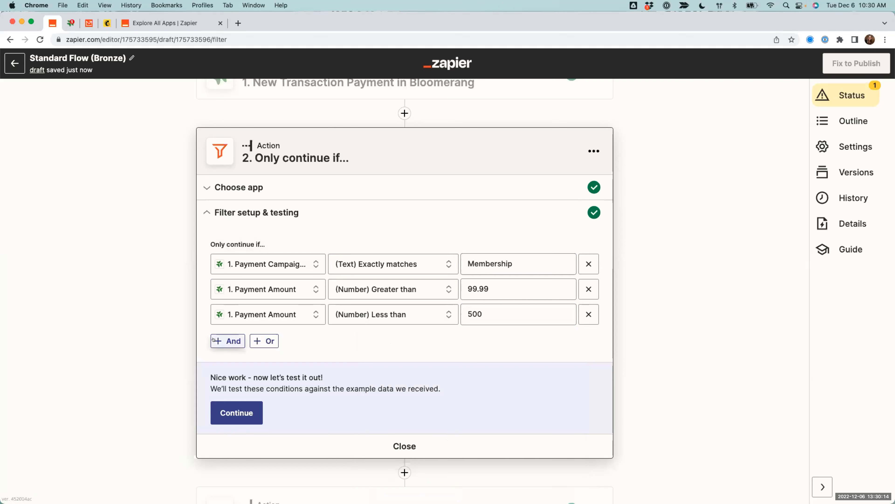
# Try adding an Or condition group to the filter, and remove it again.
pyautogui.click(265, 341)
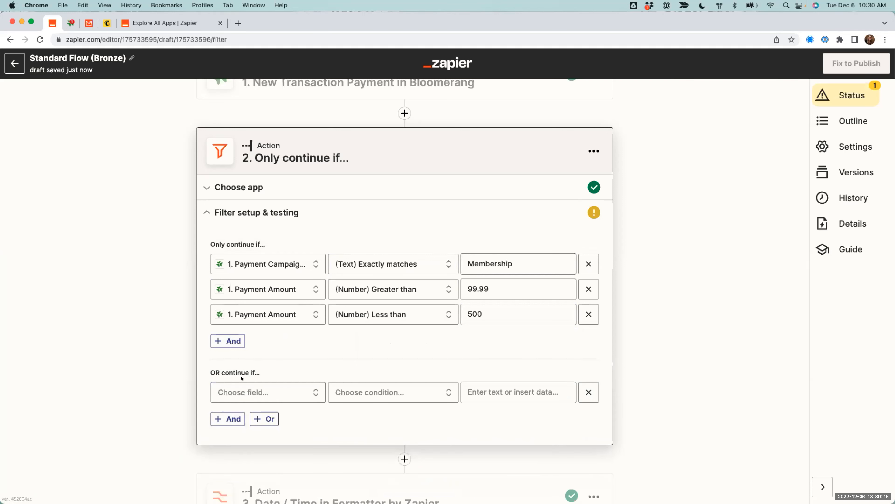
pyautogui.click(588, 399)
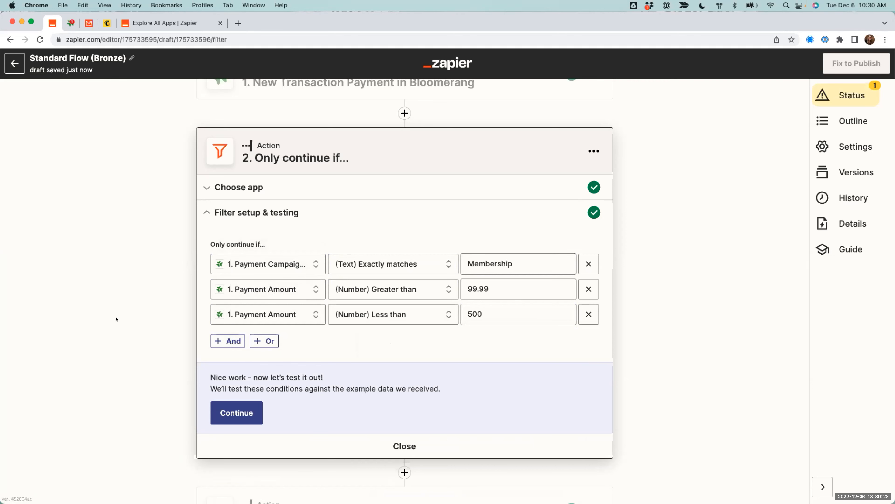
# Set the Membership Level to Bronze in the Update Constituent action.
pyautogui.scroll(-5, 116, 320)
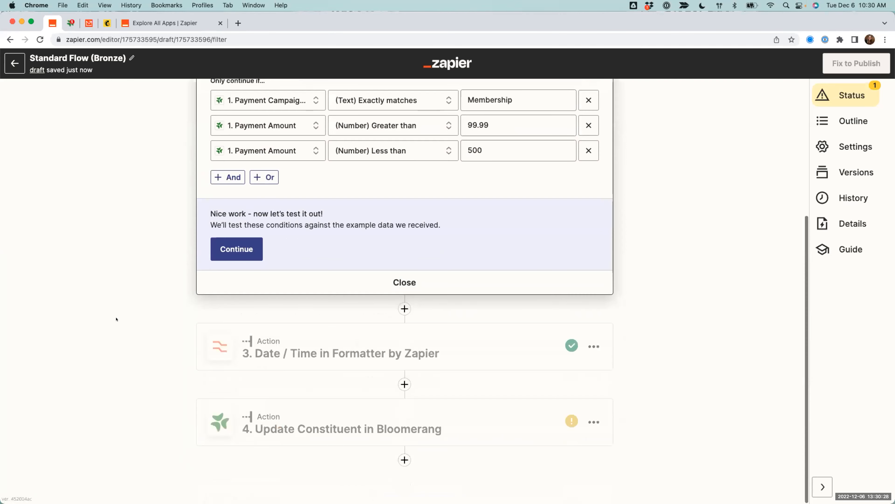
pyautogui.click(295, 424)
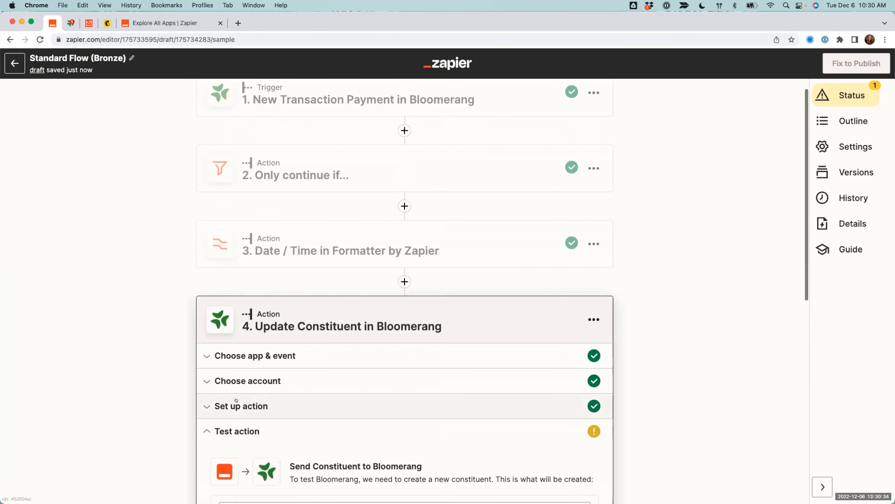
pyautogui.scroll(-15, 158, 399)
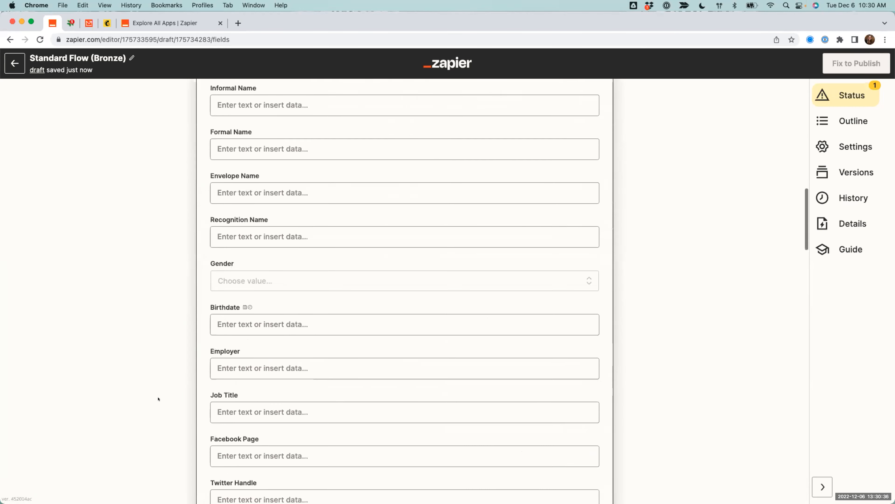
pyautogui.scroll(-10, 158, 399)
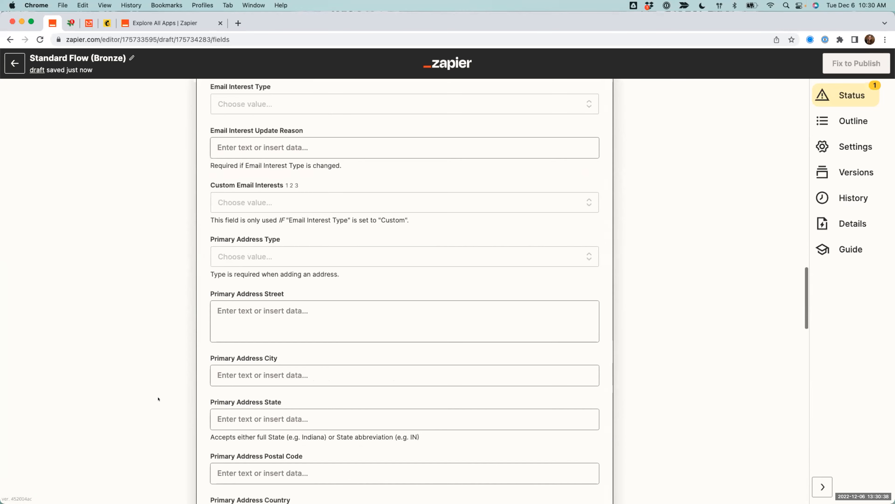
pyautogui.scroll(-8, 158, 398)
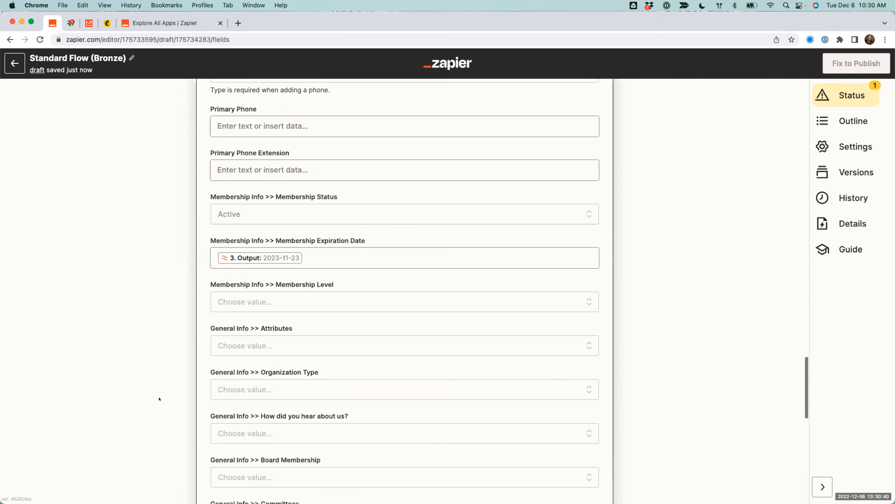
pyautogui.moveTo(327, 197); pyautogui.dragTo(339, 198)
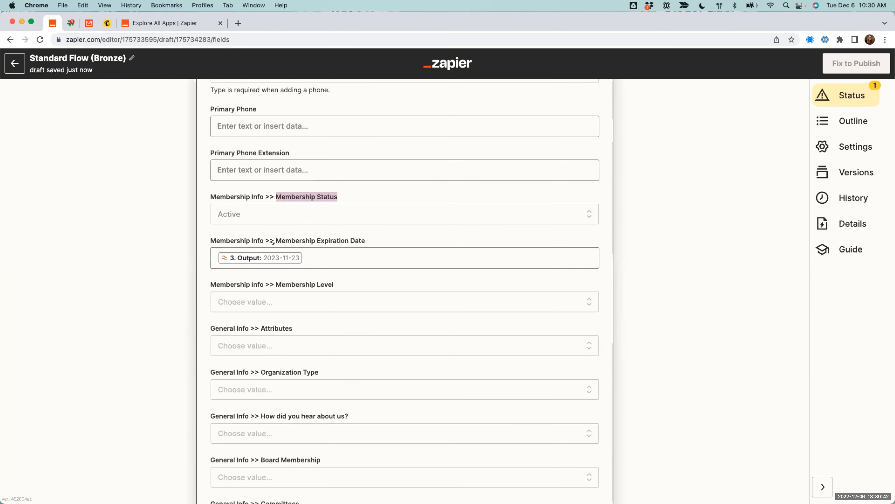
pyautogui.moveTo(276, 241); pyautogui.dragTo(363, 241)
pyautogui.click(304, 300)
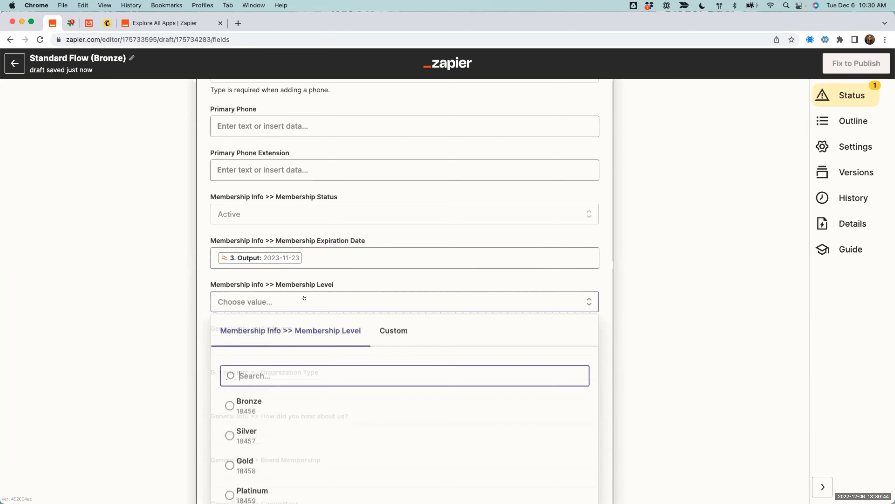
pyautogui.press('Return')
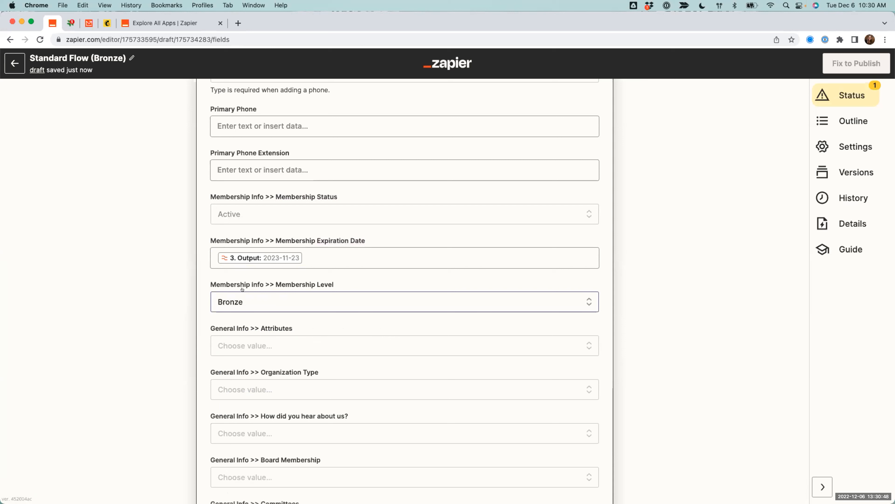
pyautogui.click(114, 271)
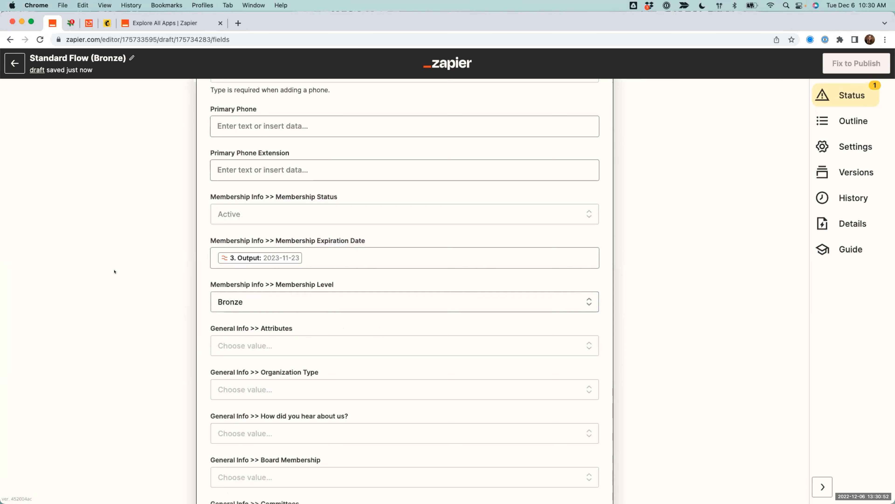
# Skip the Update Constituent action's test, then publish and turn on the Standard Flow (Bronze) Zap.
pyautogui.scroll(20, 115, 271)
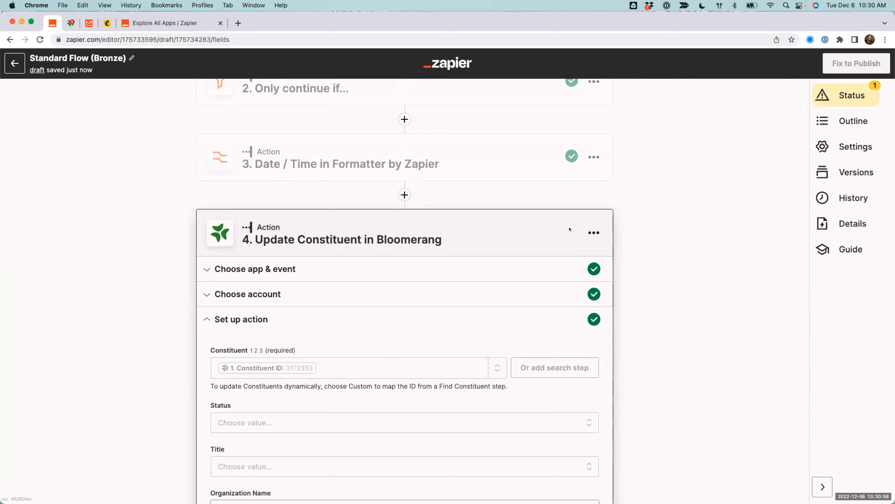
pyautogui.scroll(2, 578, 233)
pyautogui.scroll(-20, 578, 233)
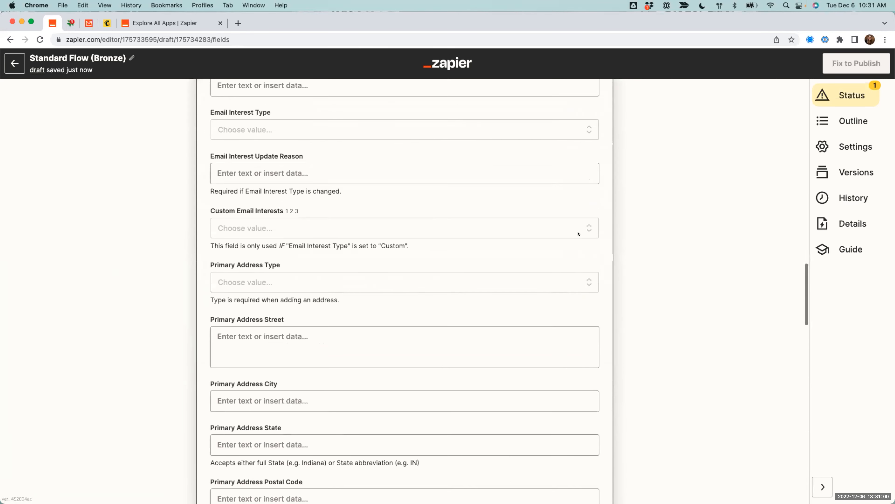
pyautogui.click(337, 386)
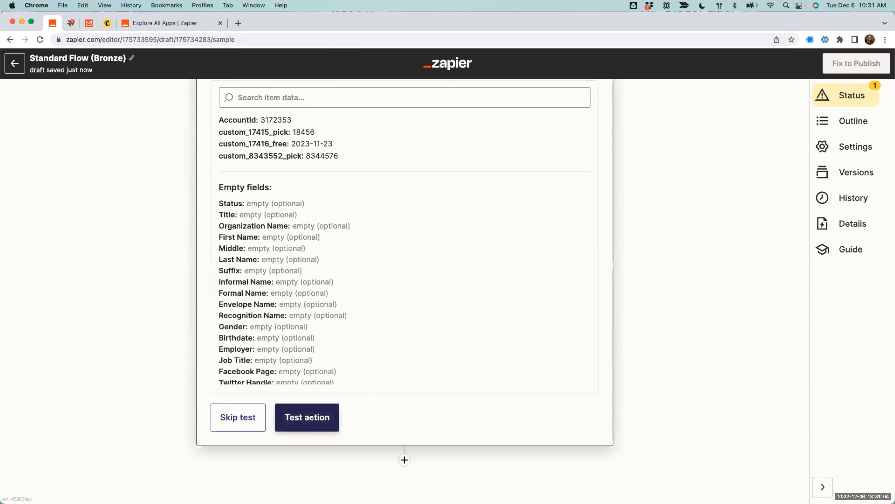
pyautogui.click(239, 418)
pyautogui.click(475, 296)
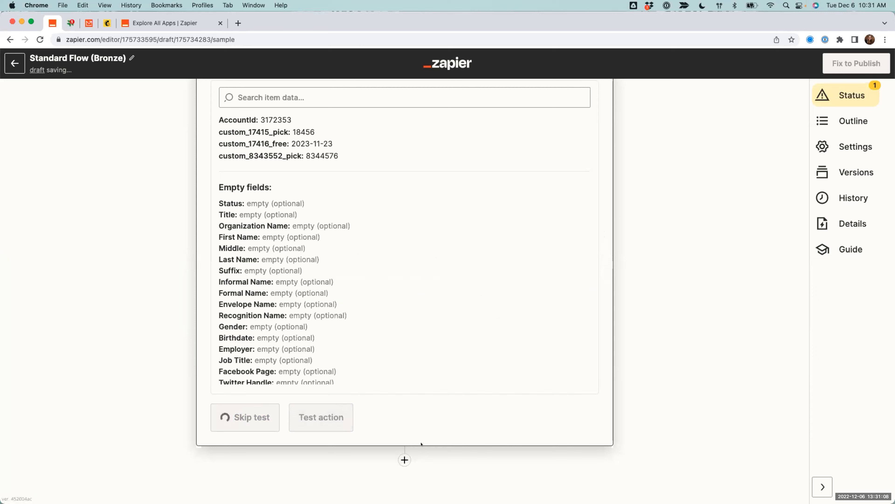
pyautogui.click(430, 360)
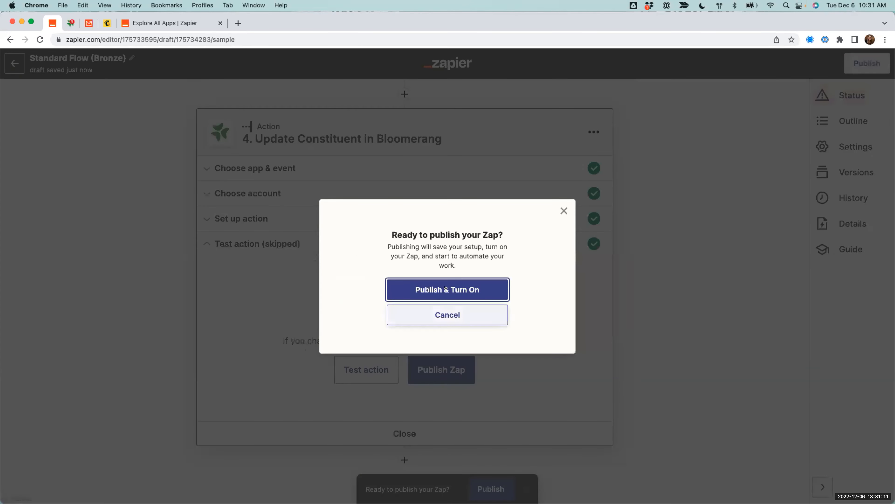
pyautogui.click(446, 289)
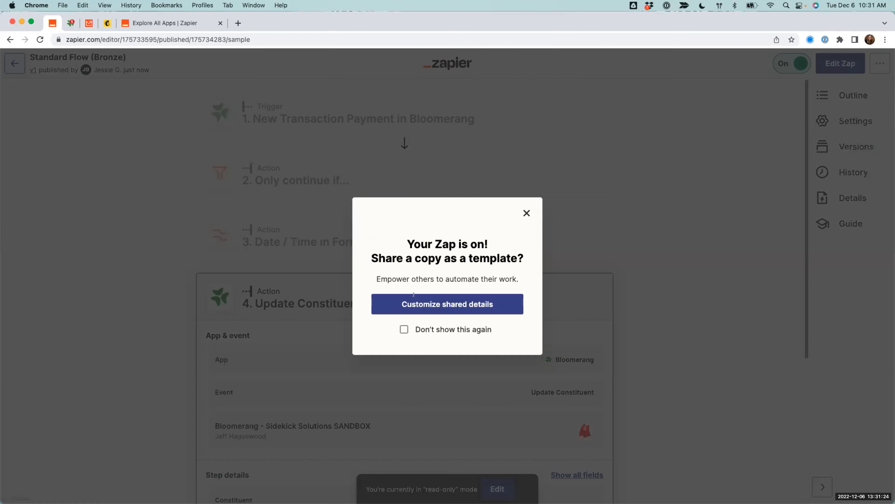
# Return to the Zaps list and duplicate the Standard Flow (Bronze) Zap.
pyautogui.click(10, 59)
pyautogui.click(11, 58)
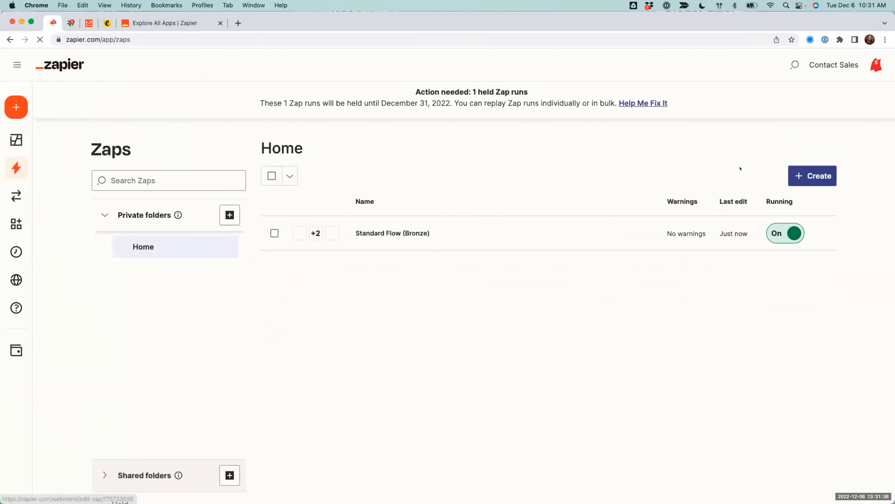
pyautogui.click(820, 233)
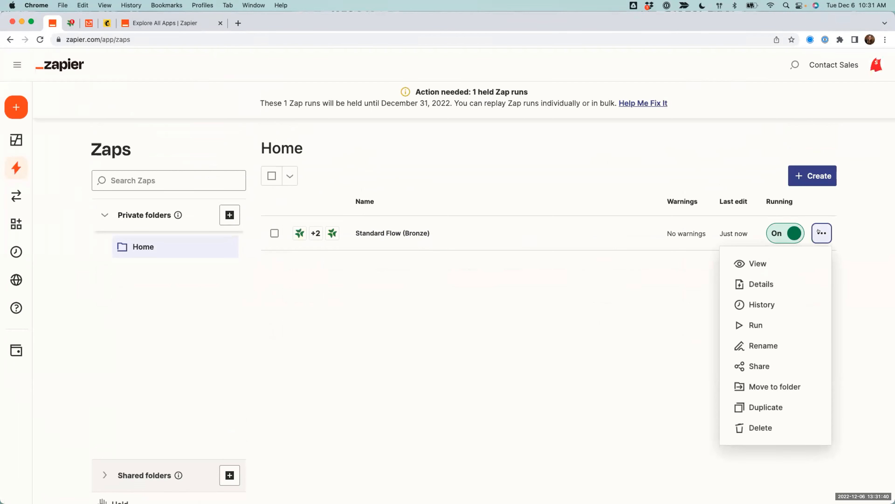
pyautogui.click(751, 406)
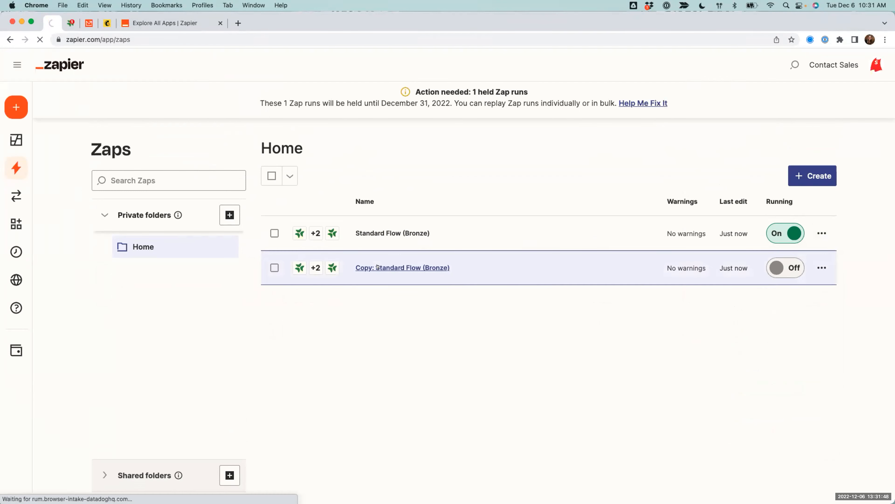
# Open the copied Zap and rename it as Standard Flow (Silver).
pyautogui.click(378, 267)
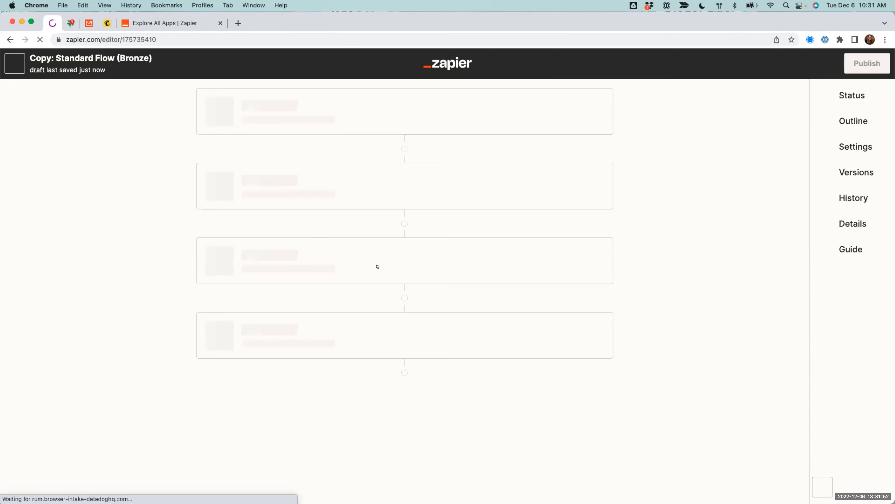
pyautogui.click(115, 55)
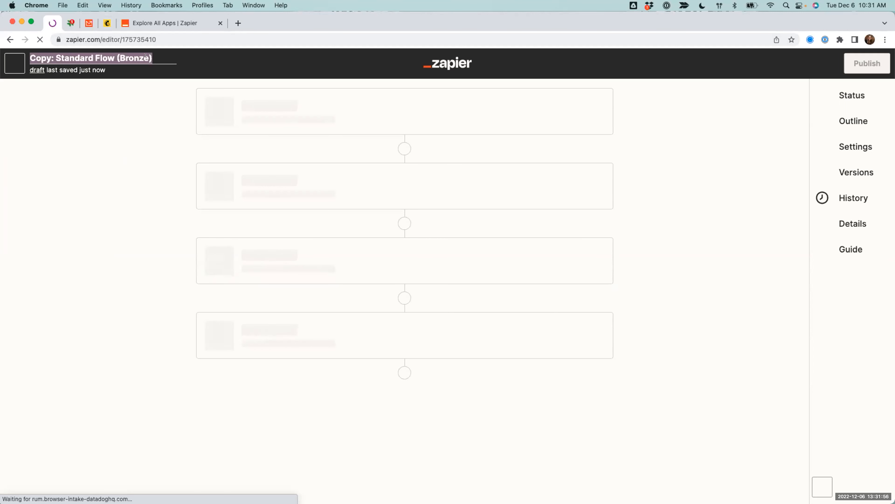
pyautogui.click(123, 56)
pyautogui.doubleClick(123, 56)
pyautogui.write('Silver')
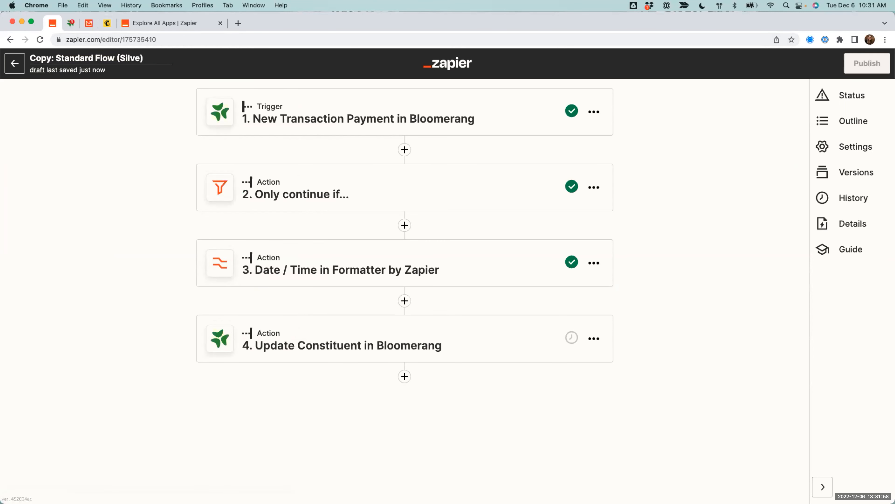
pyautogui.moveTo(55, 58); pyautogui.dragTo(34, 66)
pyautogui.press('BackSpace')
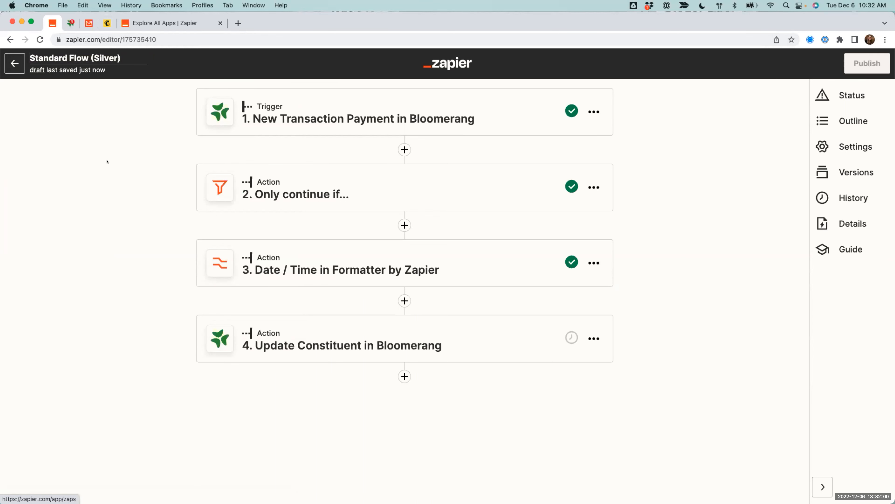
pyautogui.press('Return')
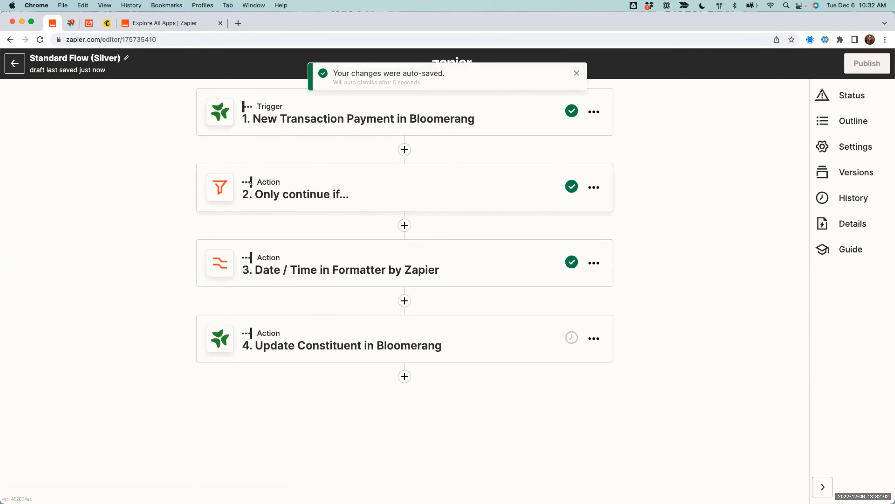
# Change the filter's Payment Amount limits to greater than 499.99 and less than 1000.
pyautogui.click(251, 183)
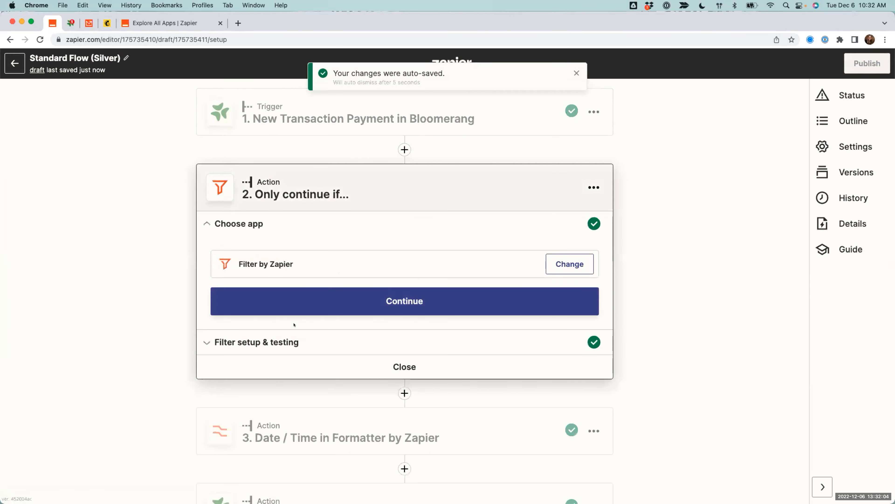
pyautogui.click(286, 342)
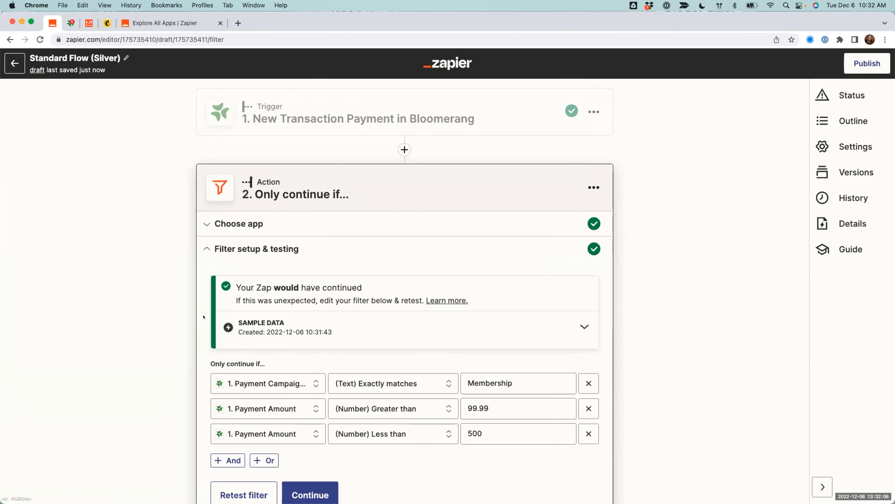
pyautogui.click(465, 347)
pyautogui.write('499.99')
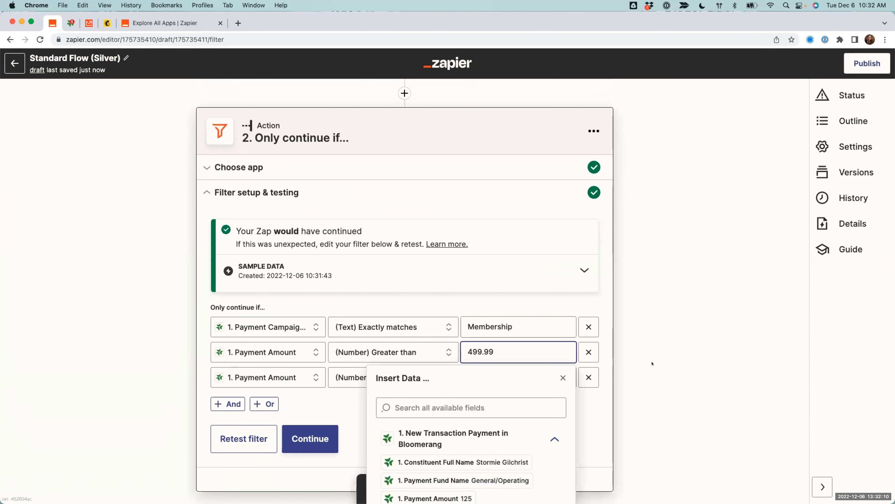
pyautogui.click(486, 294)
pyautogui.write('1000')
pyautogui.click(600, 252)
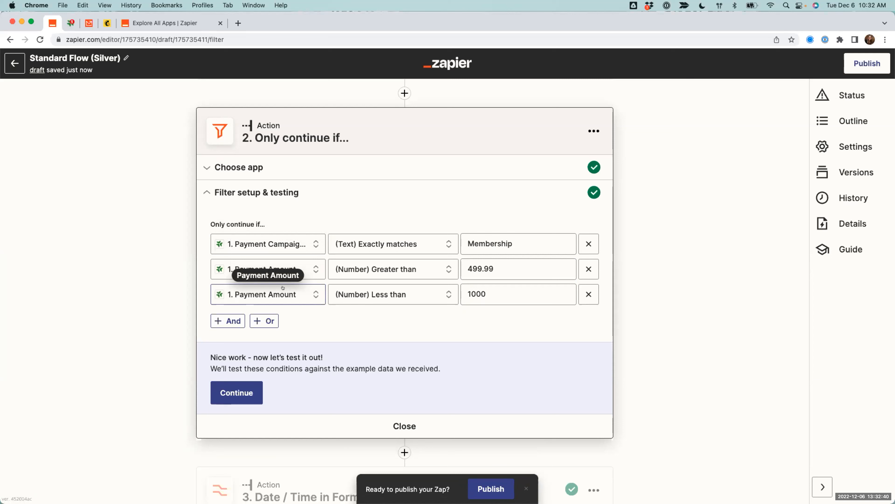
pyautogui.moveTo(228, 269); pyautogui.dragTo(509, 287)
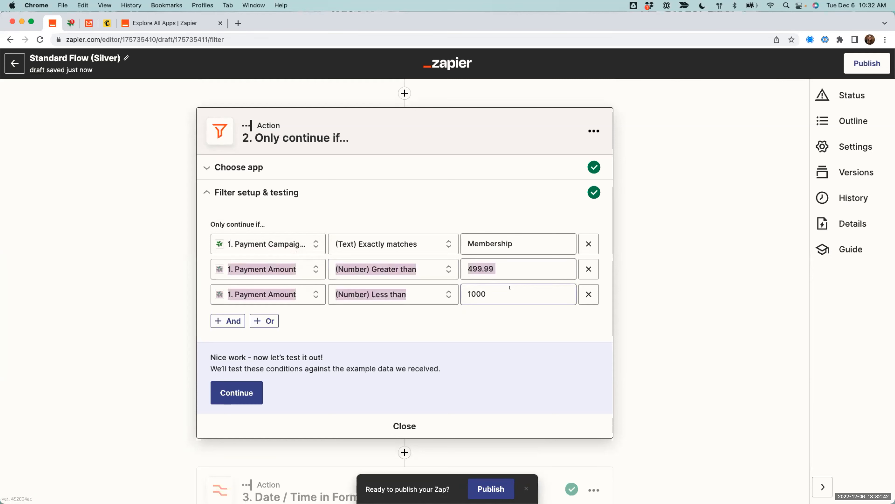
pyautogui.click(546, 319)
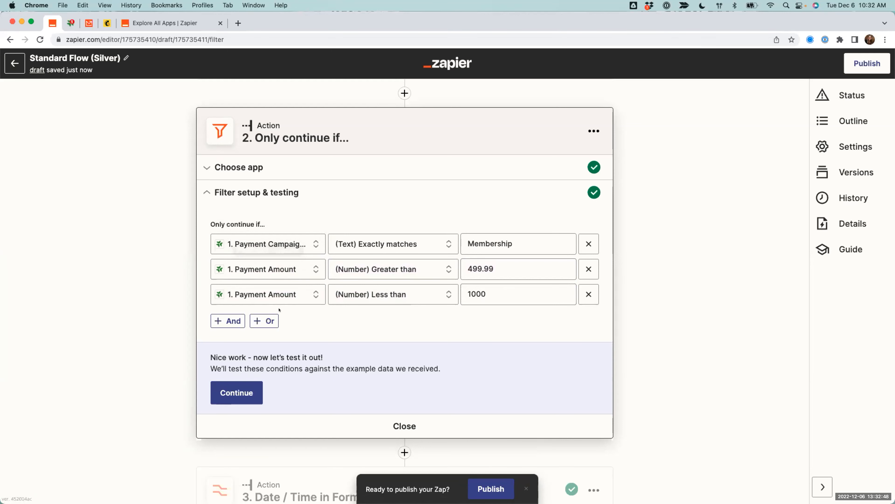
# Set the Membership Level to Silver in the Silver Zap's Update Constituent action.
pyautogui.scroll(-4, 288, 431)
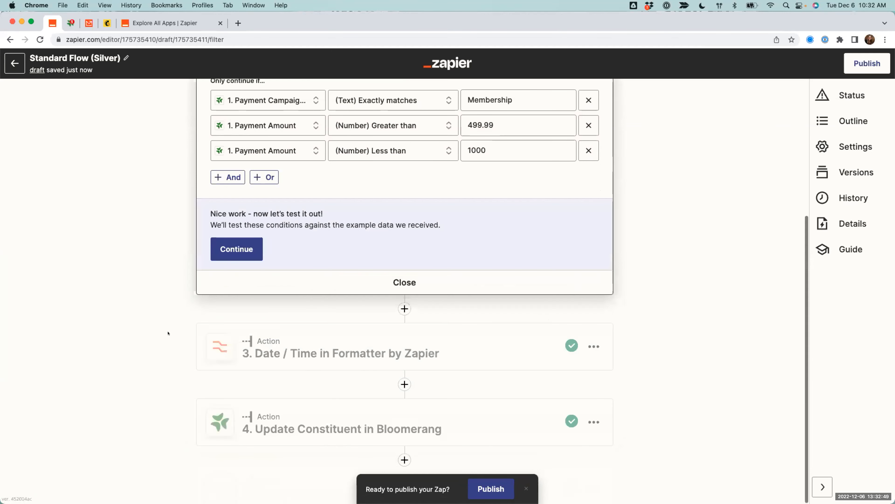
pyautogui.click(288, 431)
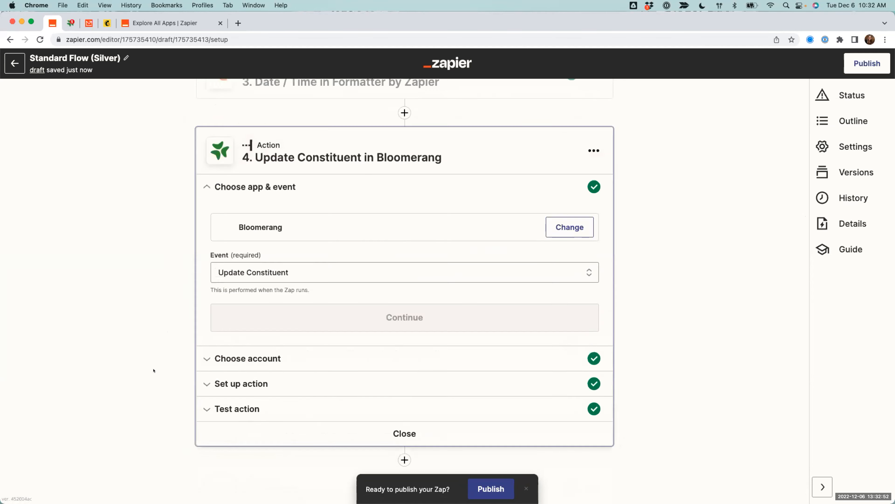
pyautogui.click(236, 389)
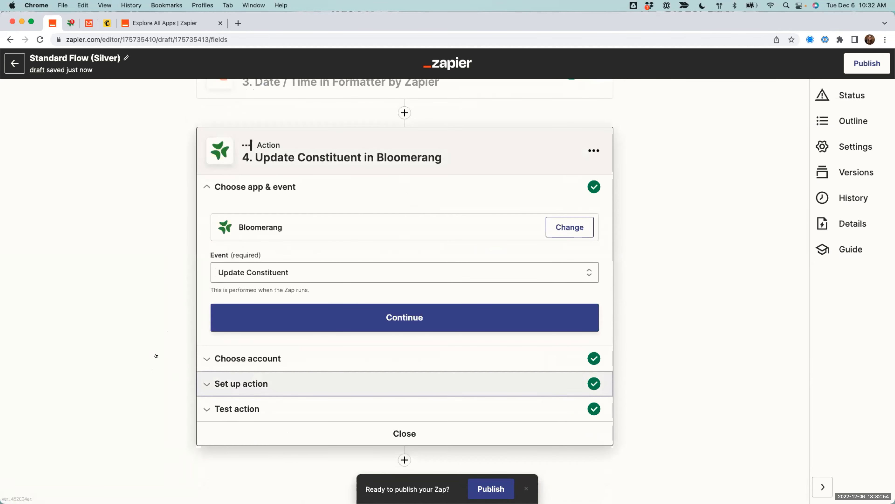
pyautogui.scroll(-12, 159, 356)
pyautogui.scroll(-20, 159, 355)
pyautogui.scroll(3, 159, 355)
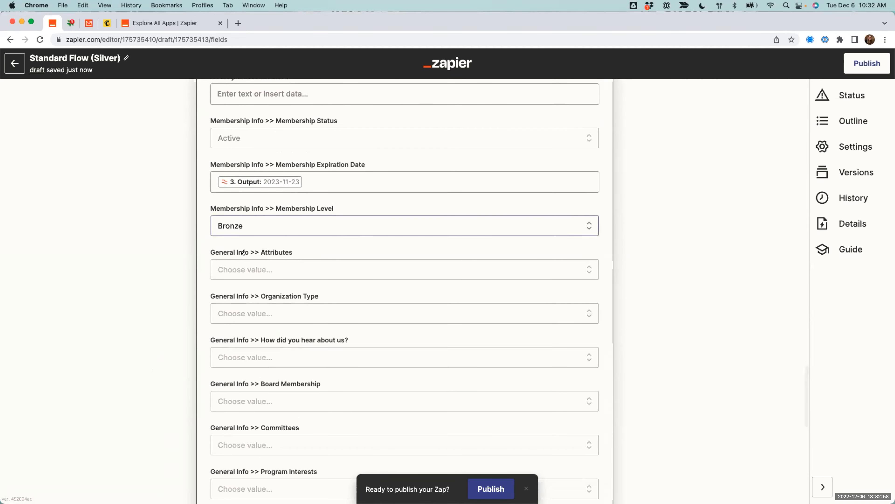
pyautogui.click(240, 226)
pyautogui.click(245, 355)
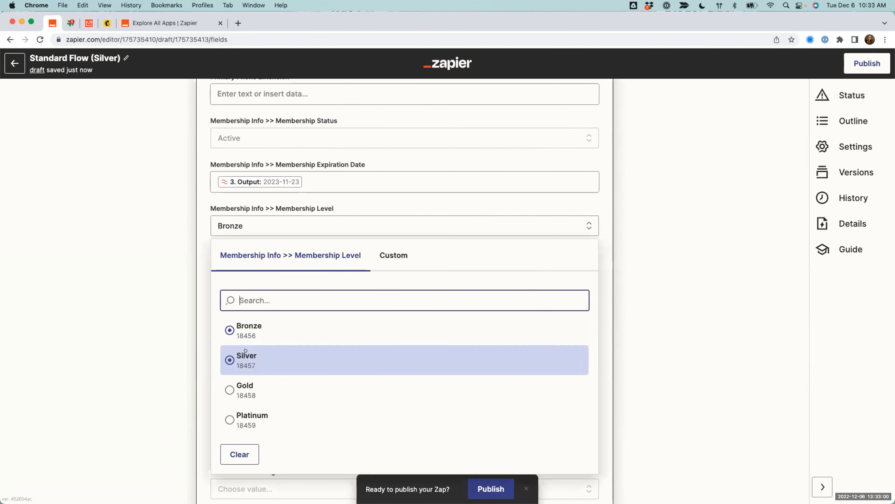
# Publish the Standard Flow (Silver) Zap.
pyautogui.click(487, 489)
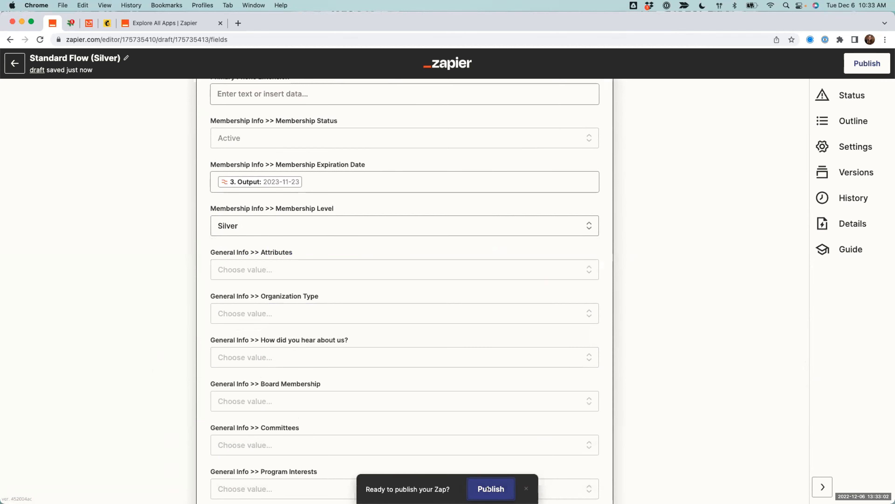
pyautogui.click(466, 282)
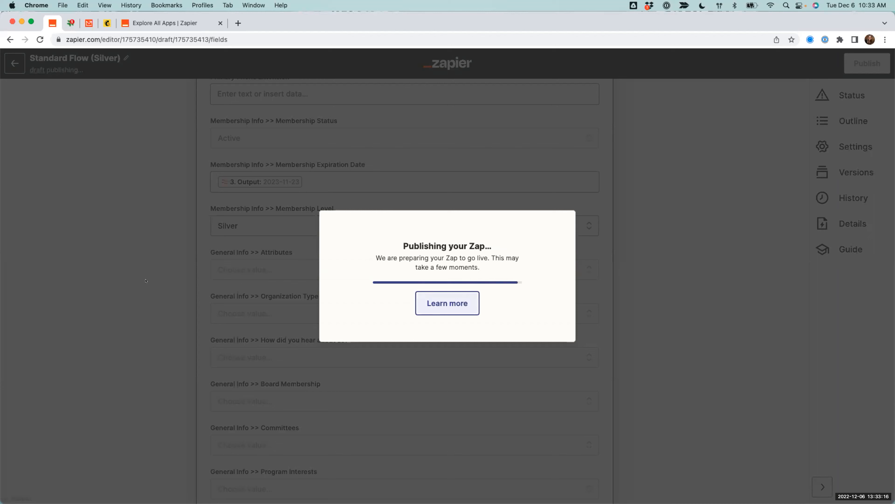
pyautogui.hotkey('ctrl', 'Right')
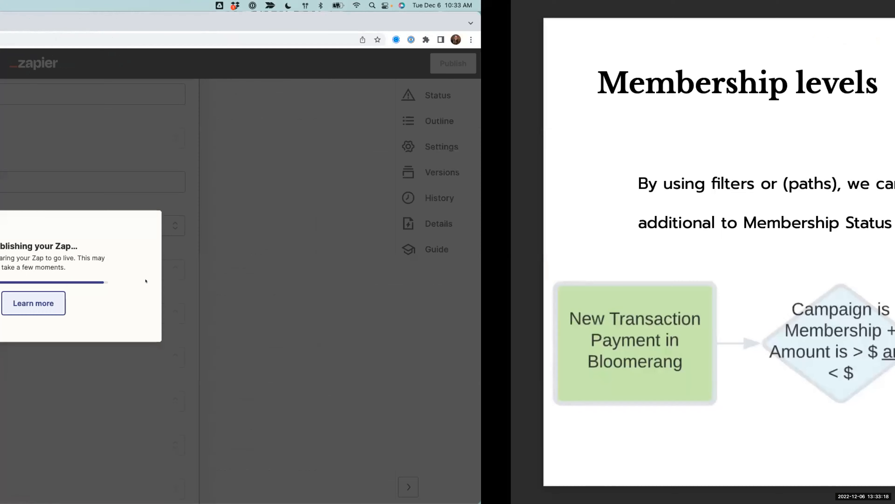
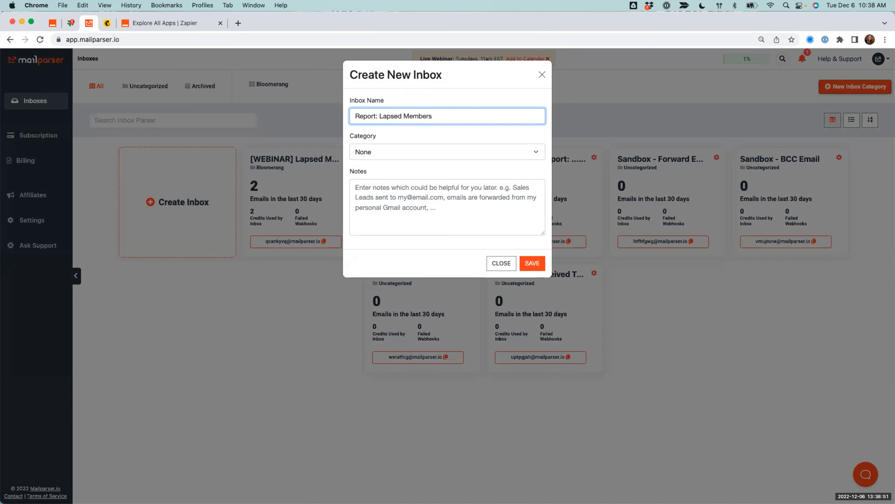
# Save the new Mailparser inbox Report: Lapsed Members and copy its forwarding e-mail address to the clipboard.
pyautogui.click(531, 263)
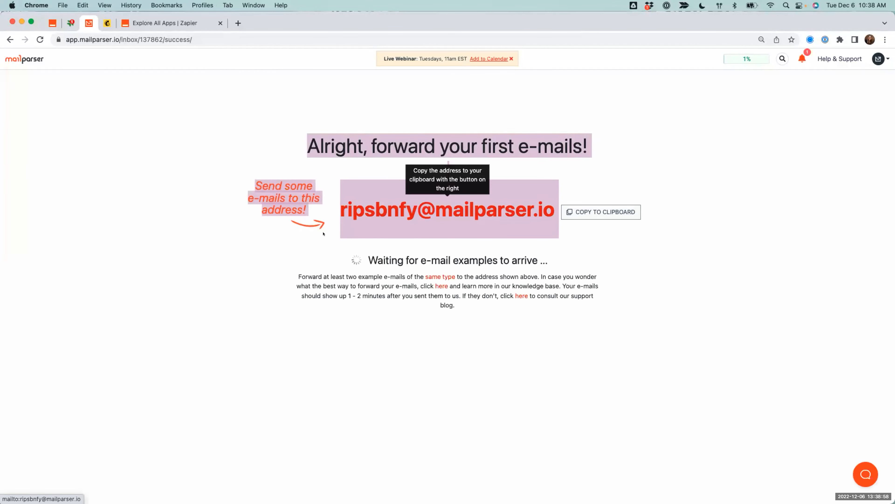
pyautogui.click(278, 257)
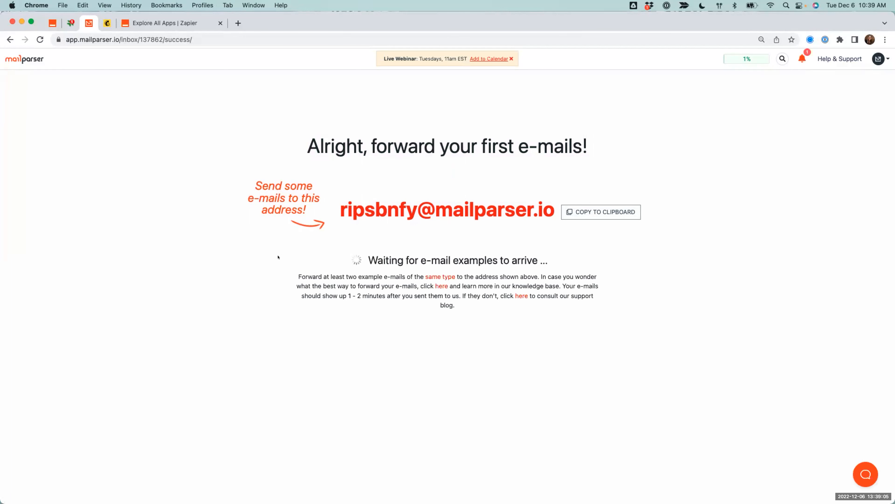
pyautogui.click(604, 212)
pyautogui.click(527, 106)
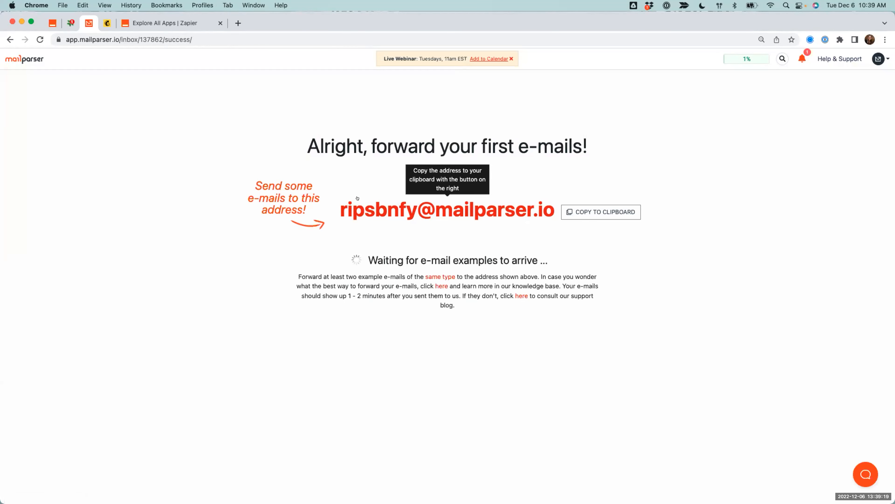
# Switch to Bloomerang and start a new report on constituents, built from scratch.
pyautogui.click(70, 23)
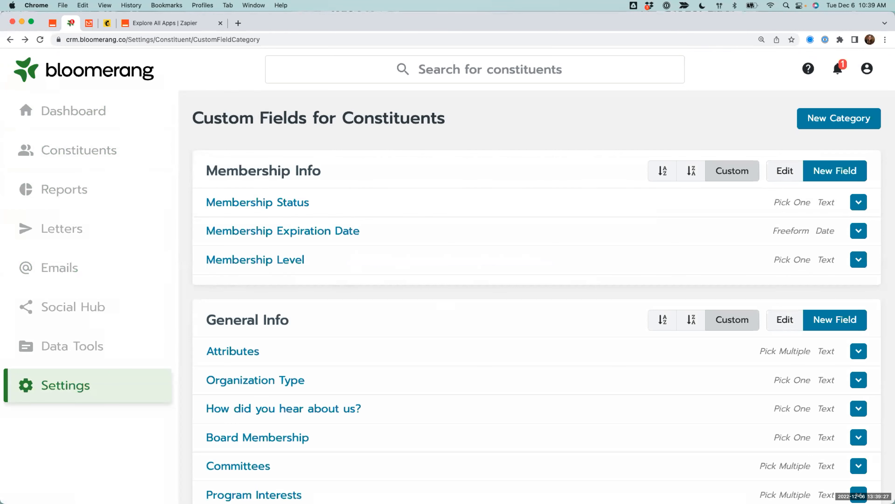
pyautogui.click(79, 185)
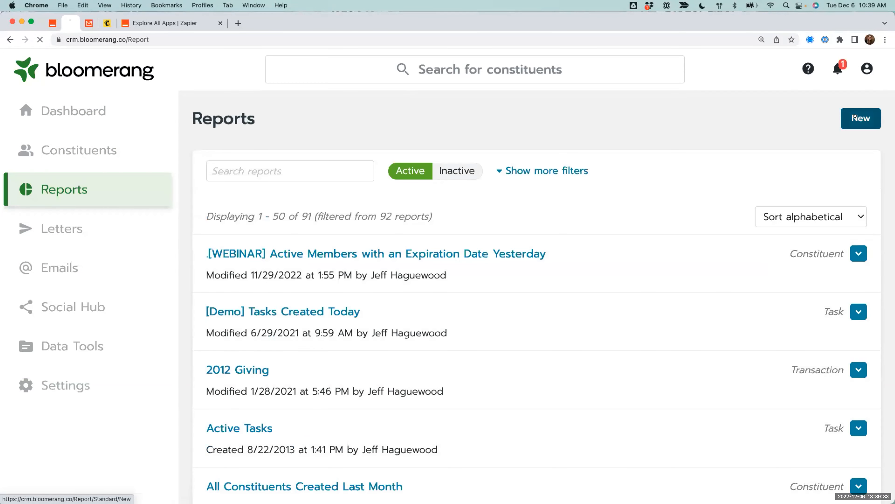
pyautogui.click(861, 118)
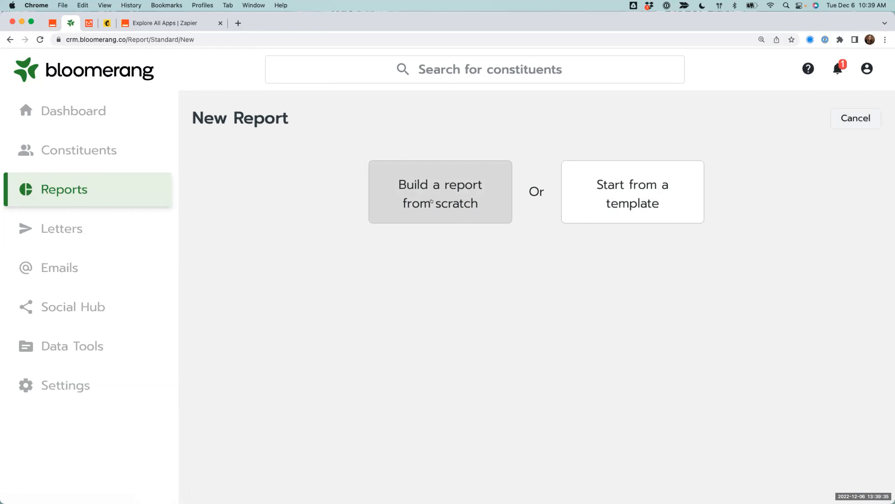
pyautogui.click(444, 208)
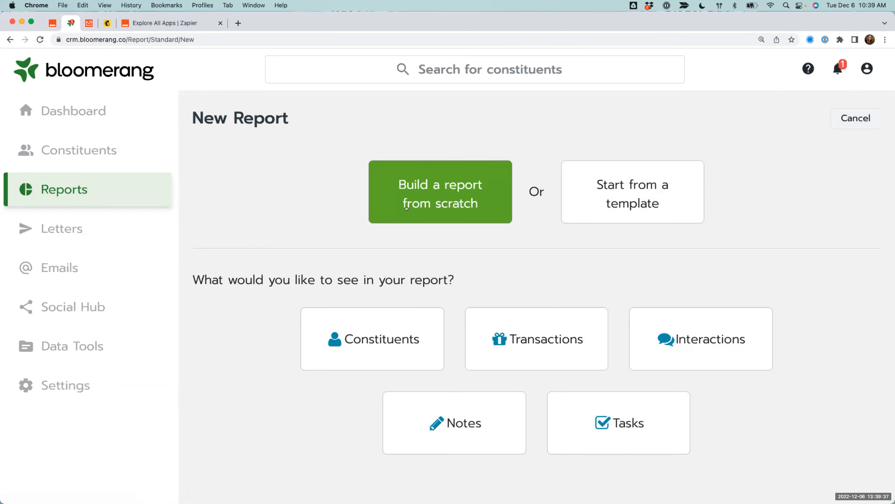
pyautogui.click(346, 353)
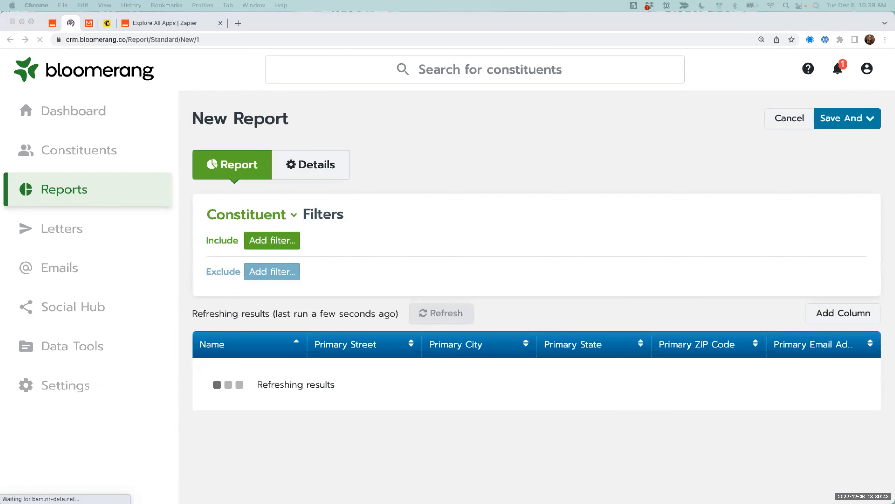
# Name the report Lapsed Members Yesterday and save it while keeping it open for editing.
pyautogui.click(310, 164)
pyautogui.click(280, 222)
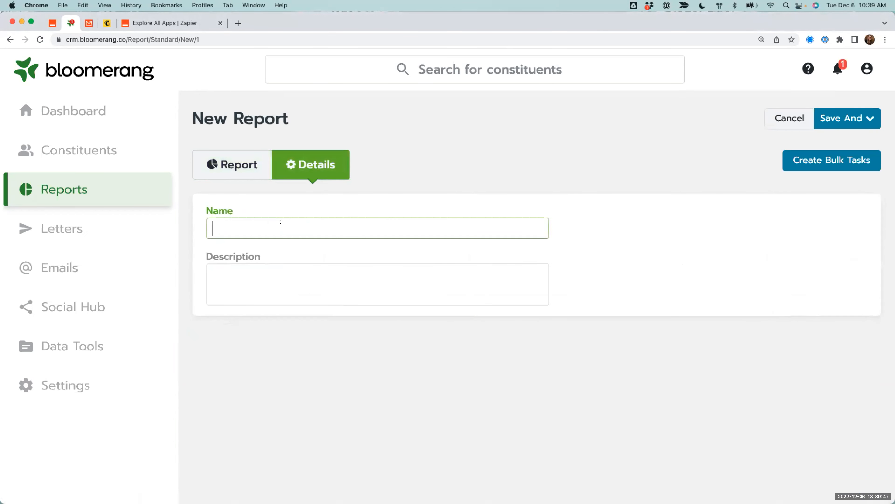
pyautogui.write('Lapsed Members Yesterday')
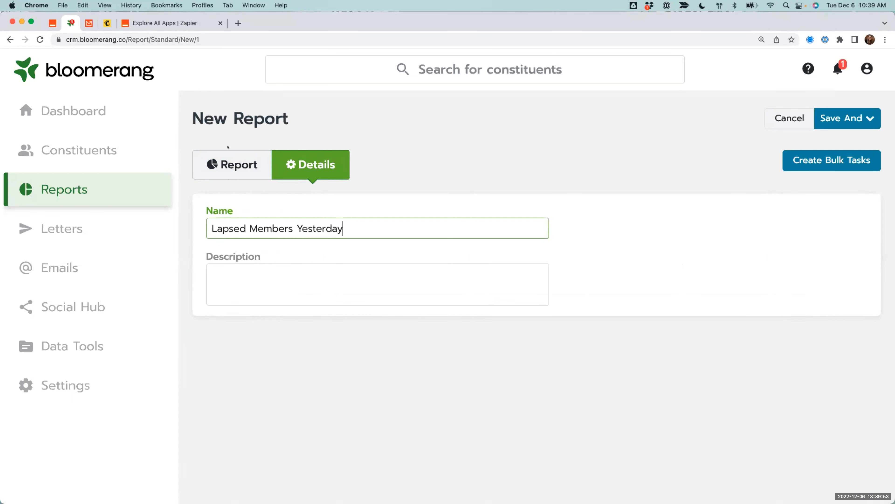
pyautogui.click(243, 163)
pyautogui.click(846, 118)
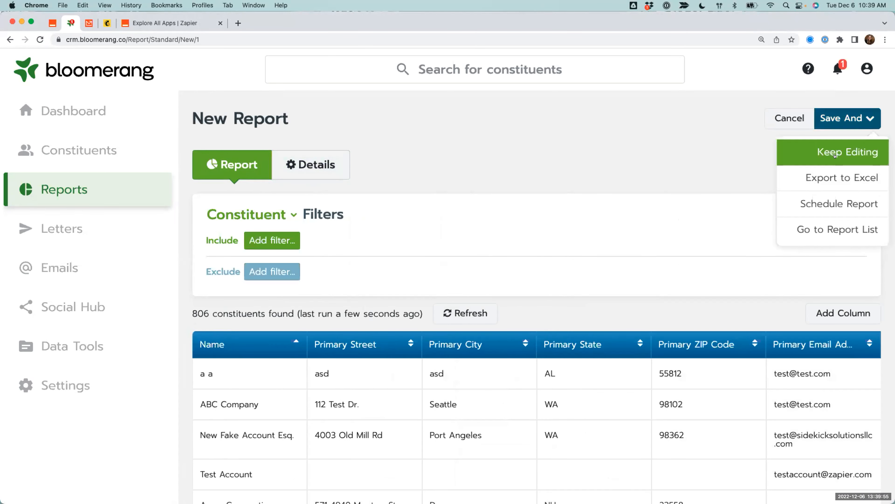
pyautogui.click(835, 152)
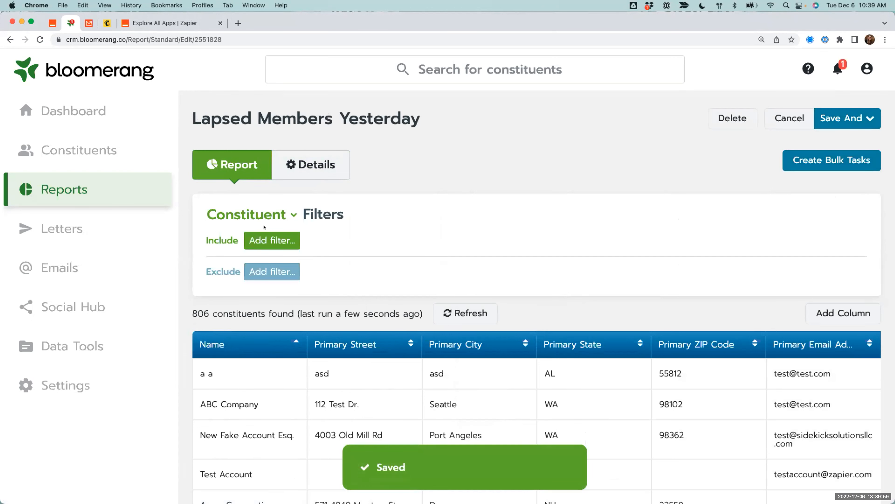
# Add an include filter requiring the Membership Expiration Date to be during Yesterday.
pyautogui.click(272, 240)
pyautogui.click(278, 316)
pyautogui.write('Member')
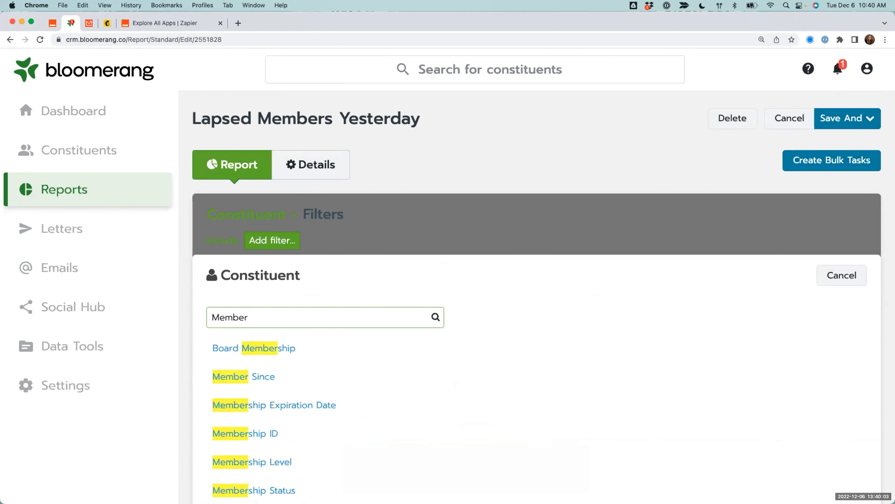
pyautogui.click(283, 407)
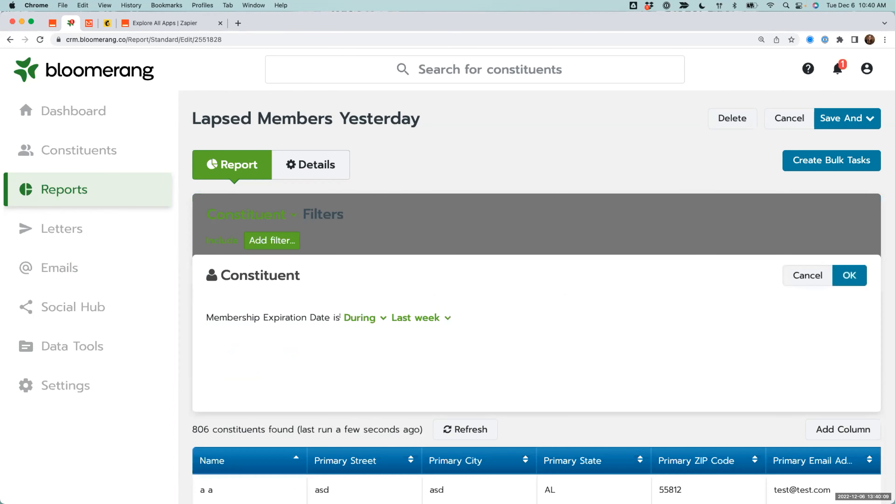
pyautogui.click(393, 318)
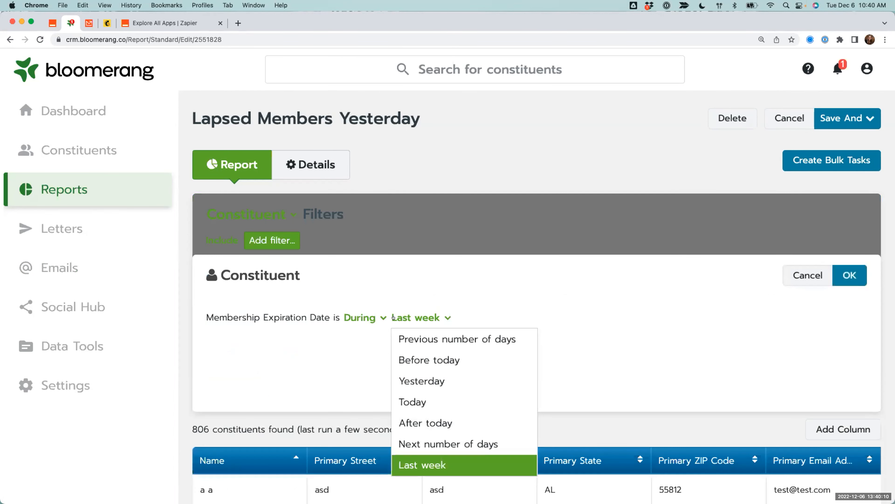
pyautogui.click(420, 376)
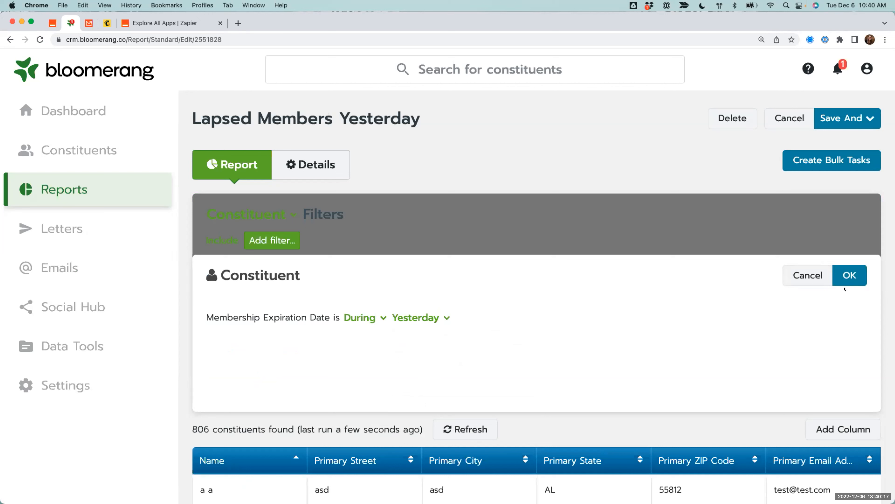
pyautogui.click(847, 274)
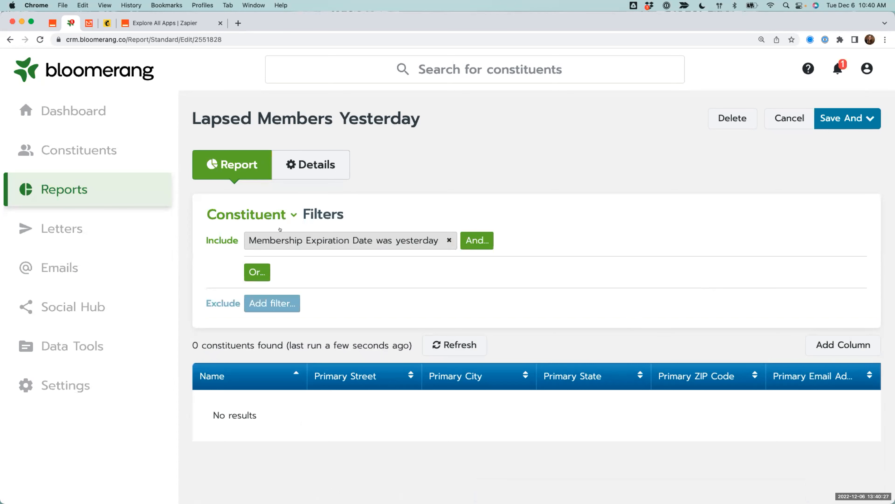
# Add a second include condition requiring the Membership Status to be Active.
pyautogui.click(476, 237)
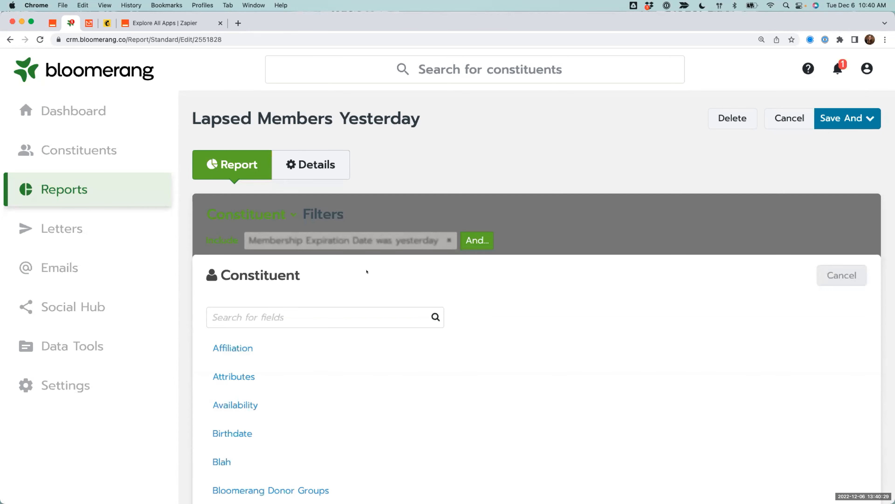
pyautogui.click(279, 316)
pyautogui.write('Member')
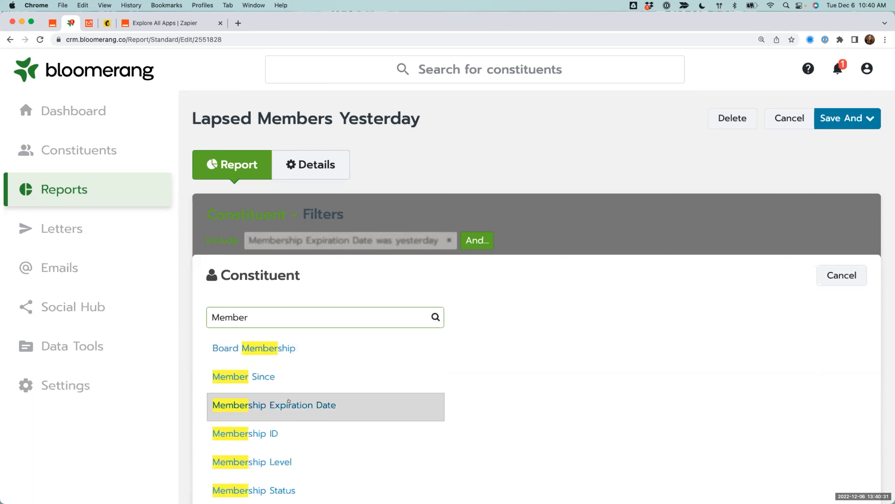
pyautogui.click(261, 490)
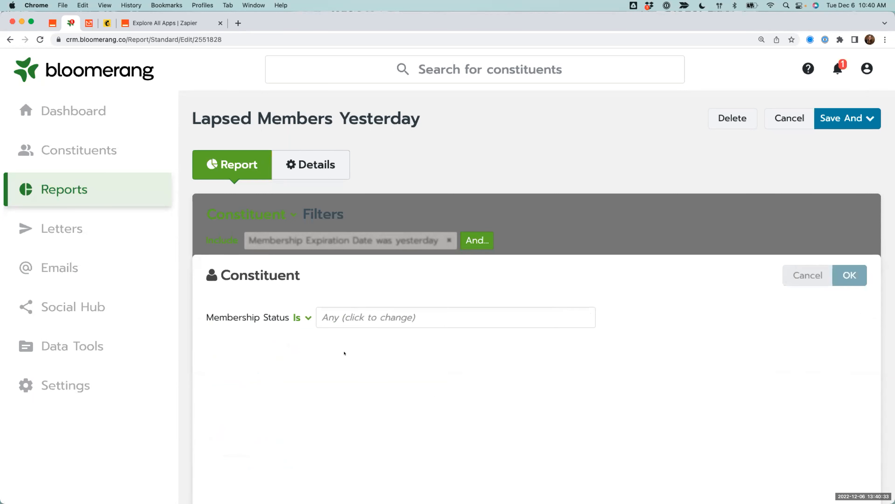
pyautogui.click(352, 311)
pyautogui.click(349, 336)
pyautogui.click(849, 274)
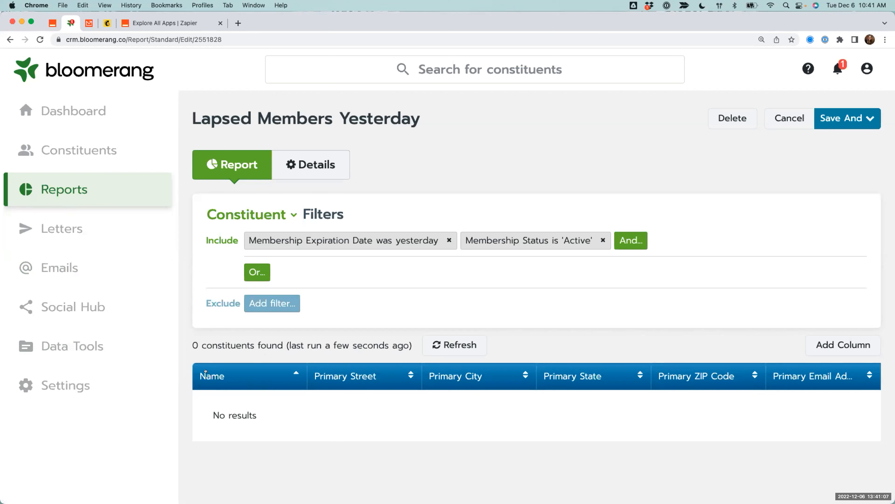
# Add an Account Number column to the report and place it directly after the Name column.
pyautogui.click(825, 345)
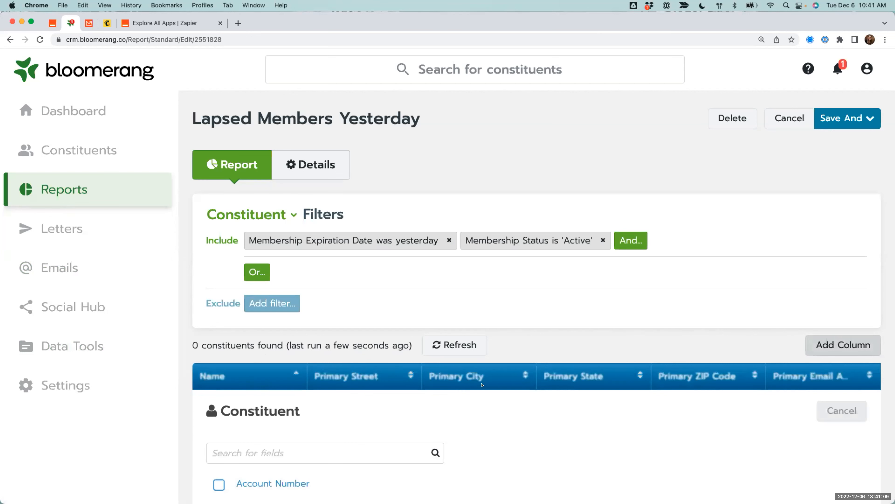
pyautogui.click(272, 481)
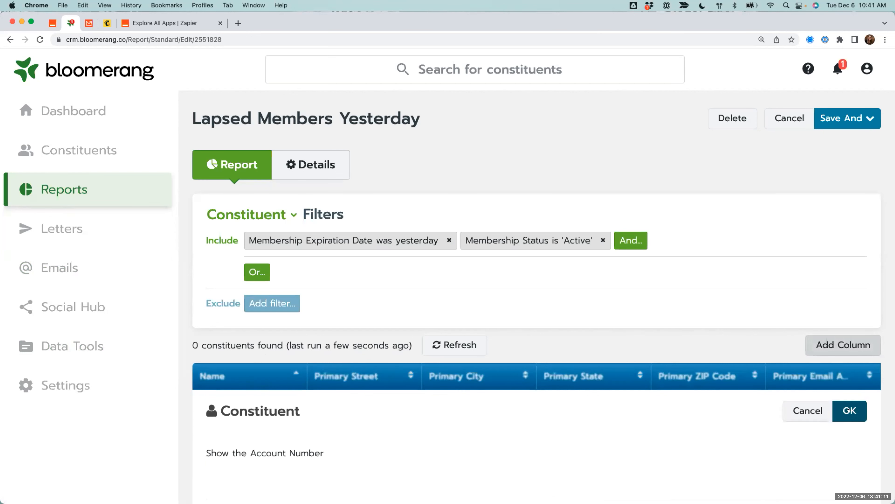
pyautogui.click(849, 410)
pyautogui.moveTo(806, 376); pyautogui.dragTo(268, 381)
# Delete the Primary Street, Primary City, Primary State and Primary ZIP Code columns, and move Account Number ahead of Name.
pyautogui.click(392, 369)
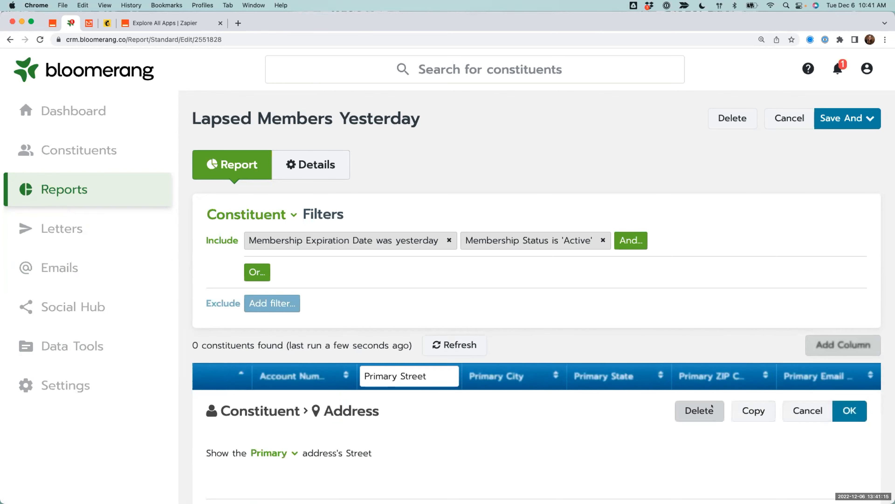
pyautogui.click(707, 411)
pyautogui.click(489, 372)
pyautogui.click(488, 374)
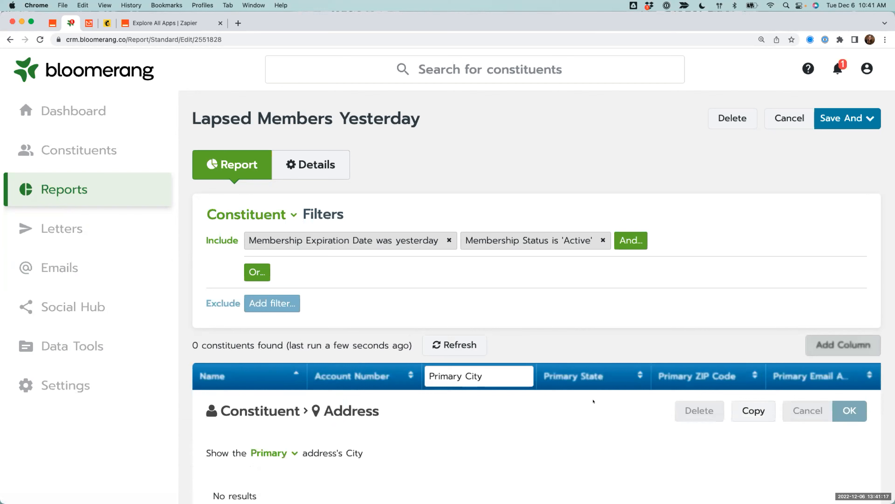
pyautogui.click(698, 411)
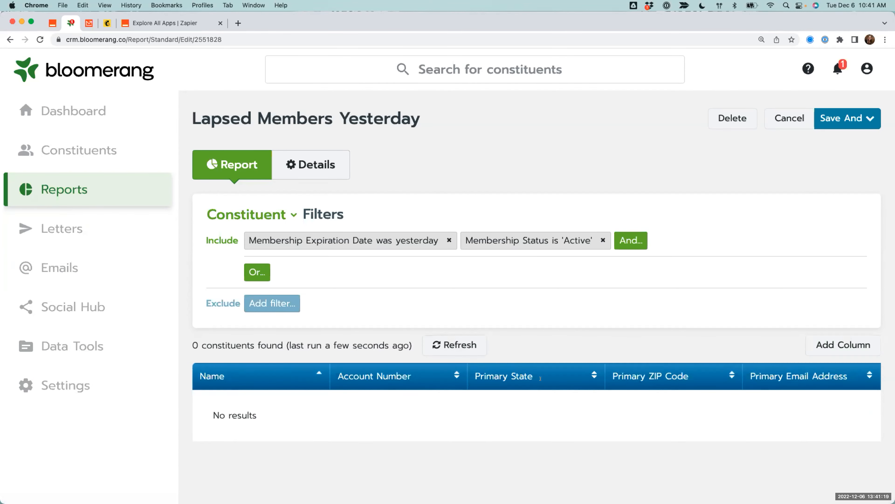
pyautogui.click(494, 376)
pyautogui.click(699, 410)
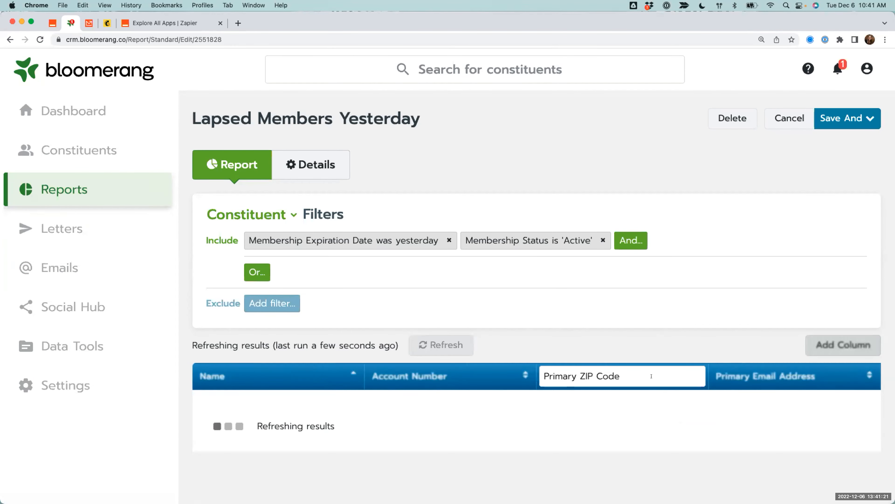
pyautogui.click(700, 410)
pyautogui.moveTo(491, 376); pyautogui.dragTo(197, 372)
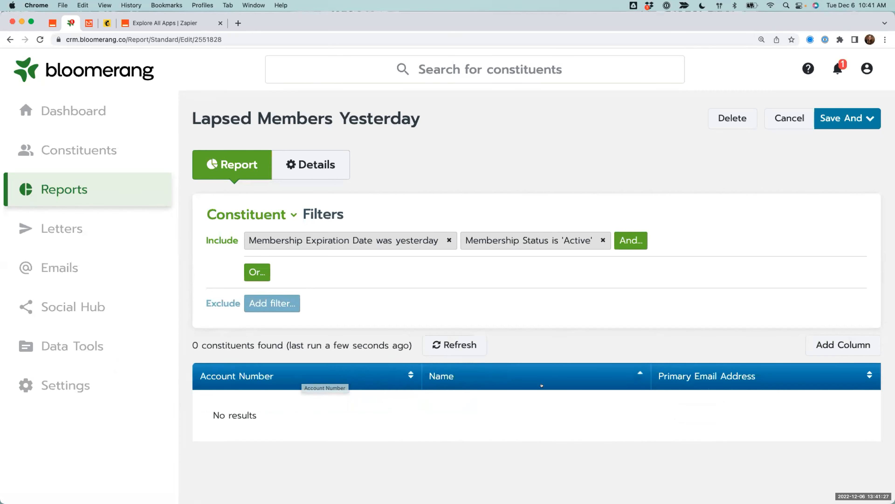
# Add Membership Status, Membership Expiration Date and Membership Level columns to the report, and move Primary Email Address to the end.
pyautogui.click(831, 343)
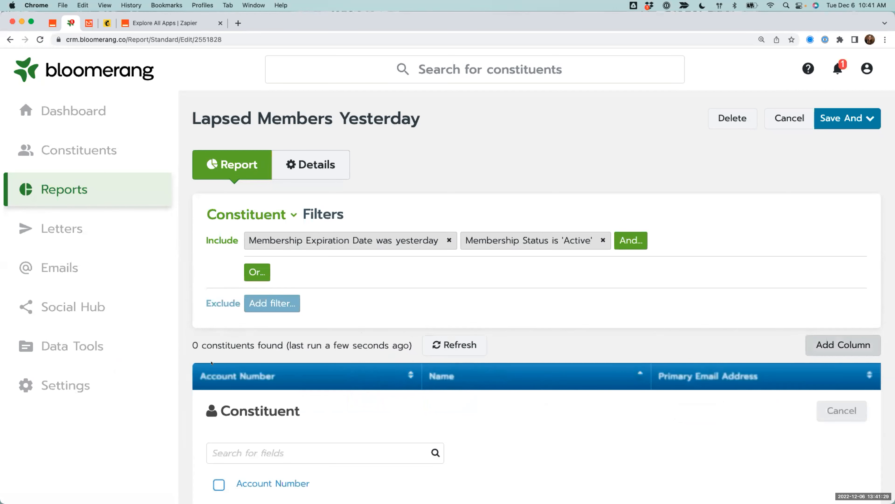
pyautogui.write('memb')
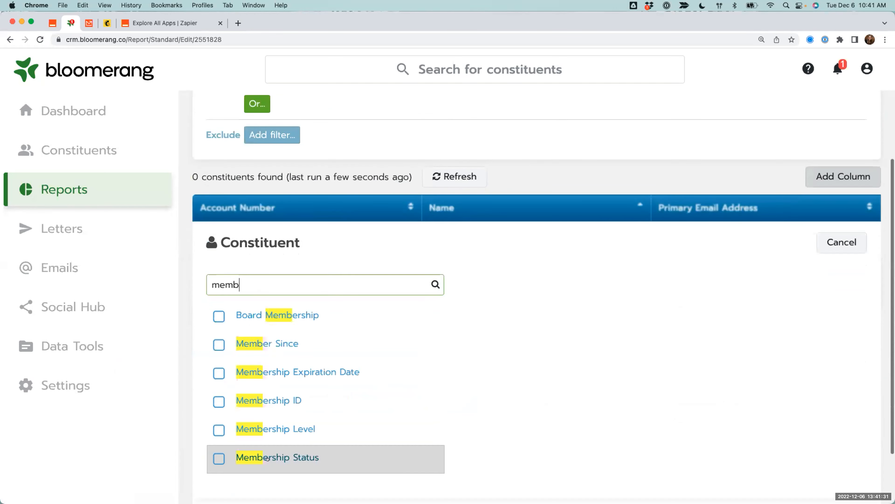
pyautogui.click(218, 457)
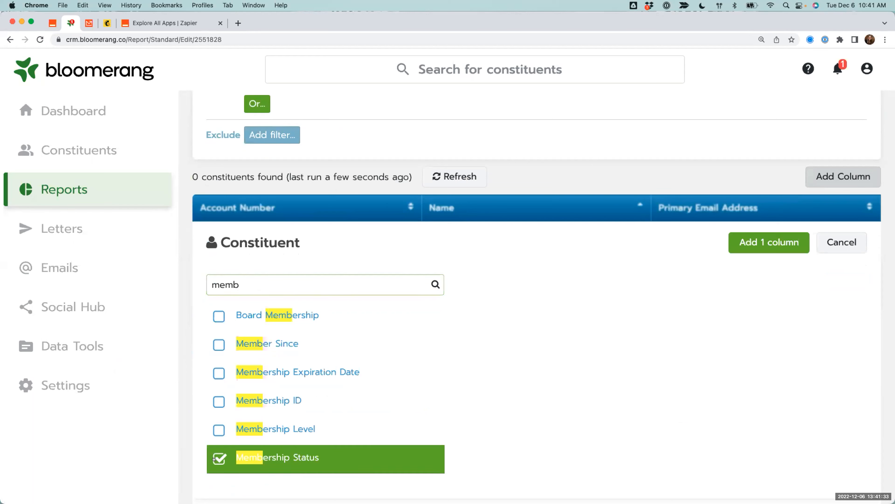
pyautogui.click(219, 373)
pyautogui.click(219, 429)
pyautogui.click(762, 242)
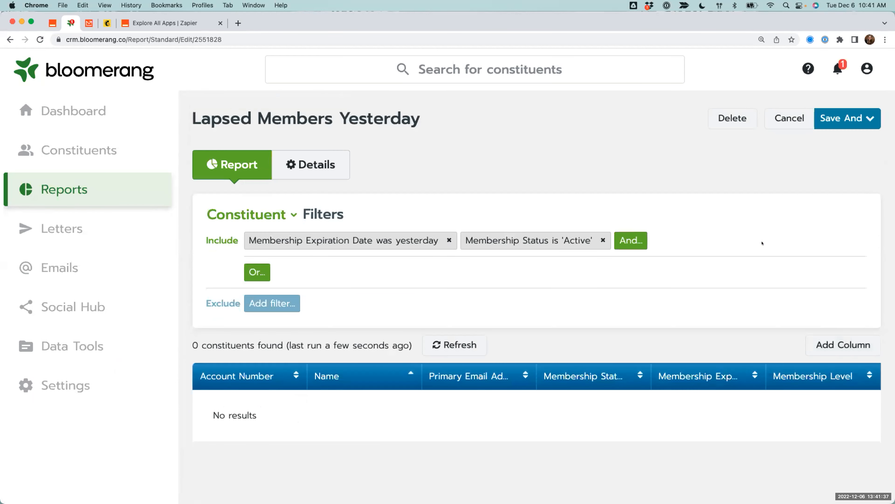
pyautogui.moveTo(503, 375); pyautogui.dragTo(856, 371)
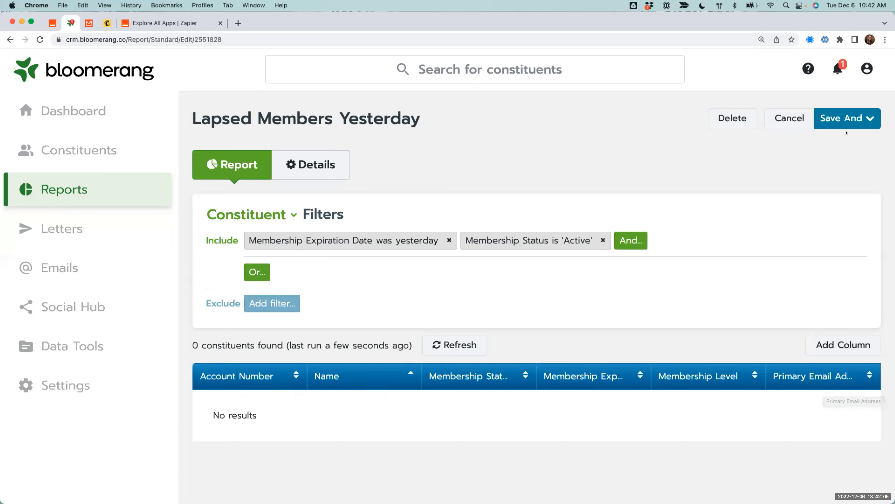
# Save the report and set its schedule to Daily at 8:00 AM.
pyautogui.click(831, 111)
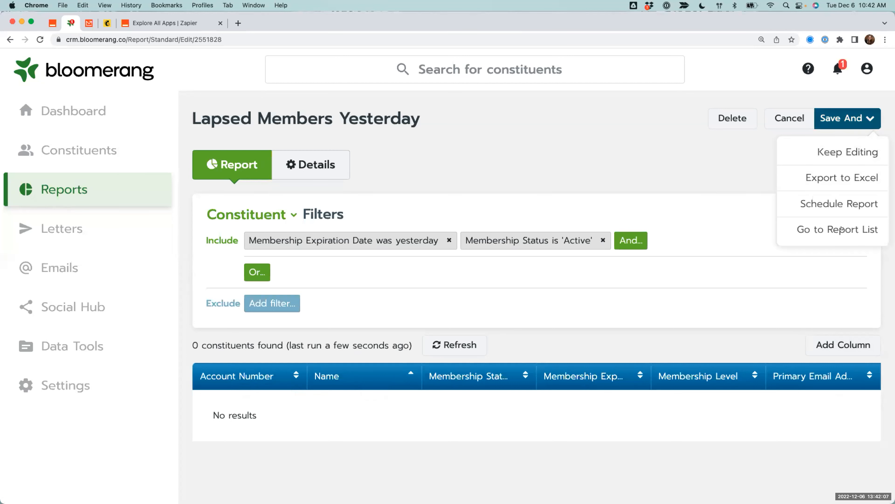
pyautogui.click(819, 200)
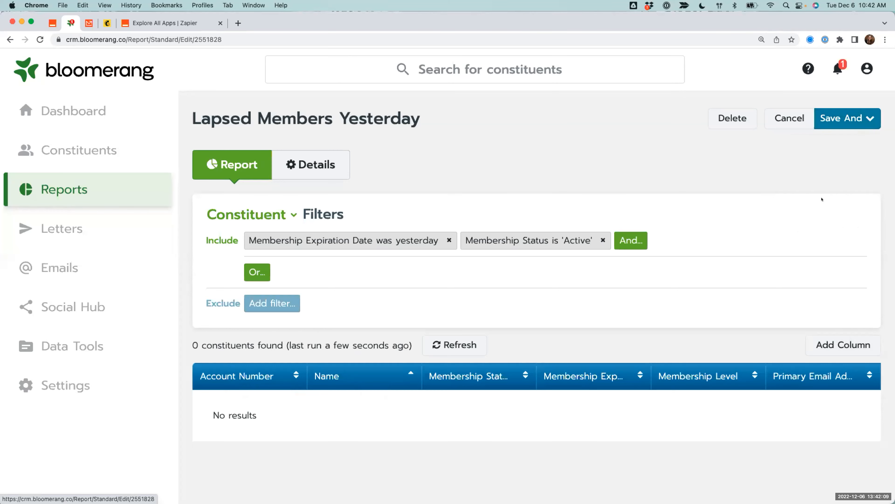
pyautogui.click(257, 148)
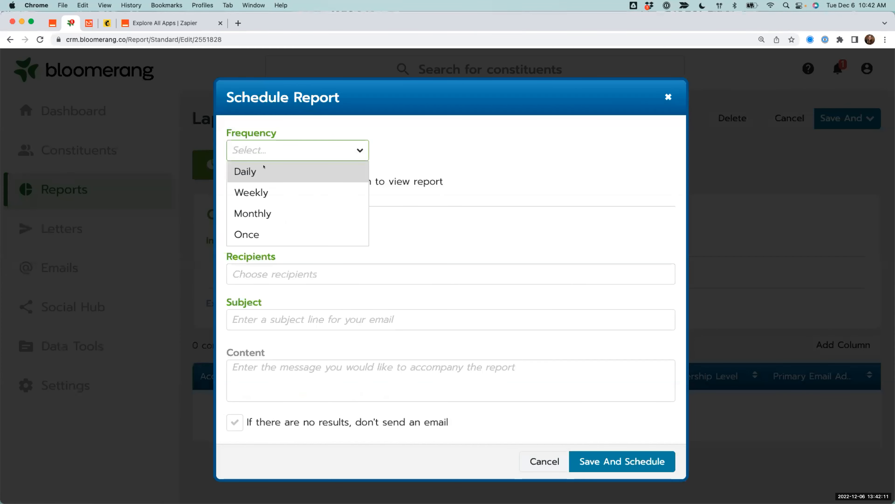
pyautogui.click(264, 170)
pyautogui.click(409, 150)
pyautogui.scroll(-10, 410, 220)
pyautogui.scroll(-10, 410, 220)
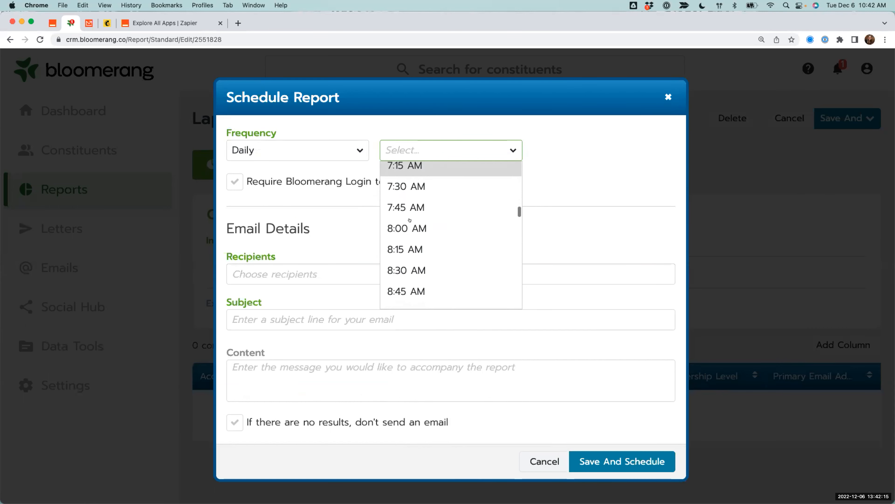
pyautogui.click(411, 227)
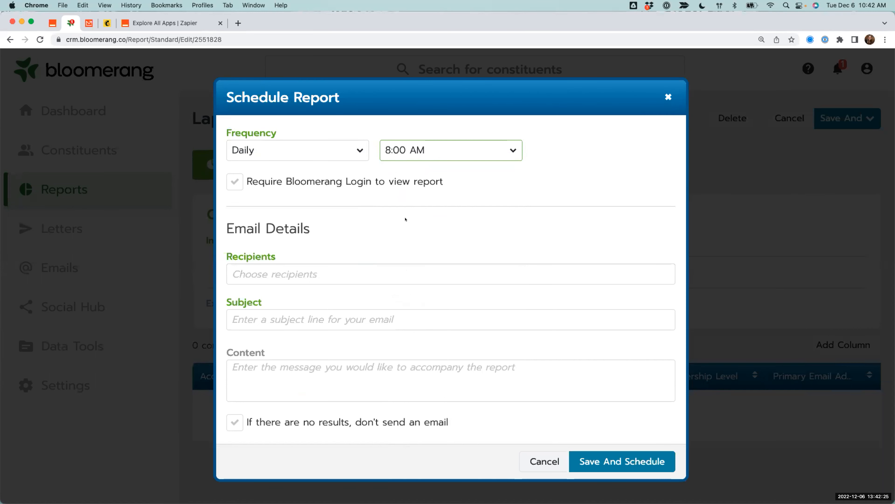
# Add the Mailparser inbox address as recipient and enter the subject "Report: Lapsed Members Yesterday".
pyautogui.click(314, 274)
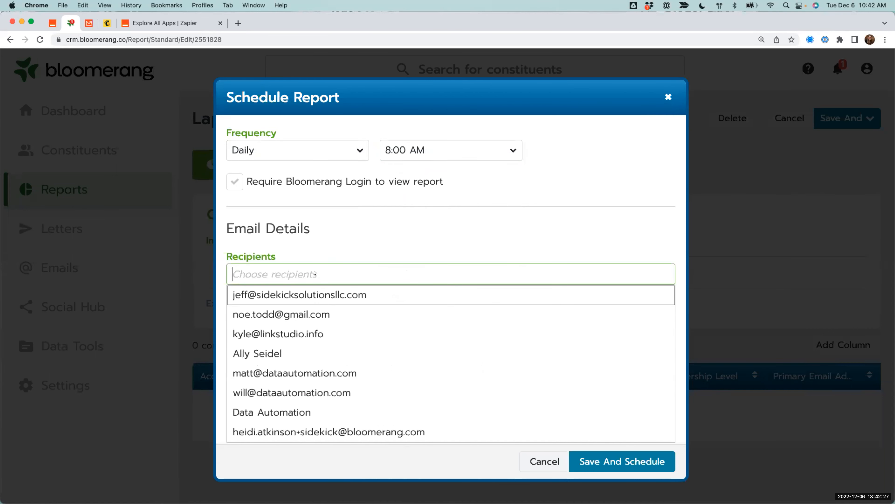
pyautogui.press('super+v')
pyautogui.click(317, 320)
pyautogui.click(399, 234)
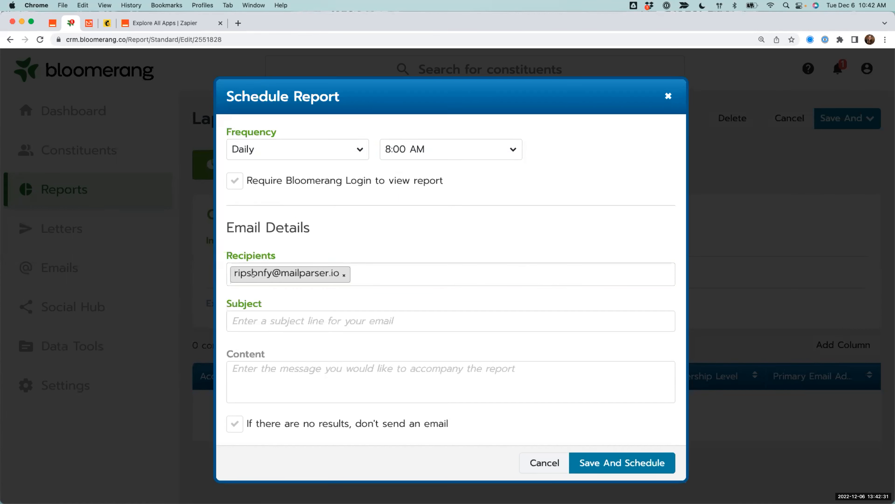
pyautogui.click(273, 321)
pyautogui.write('Report: Lapsed Yesterday')
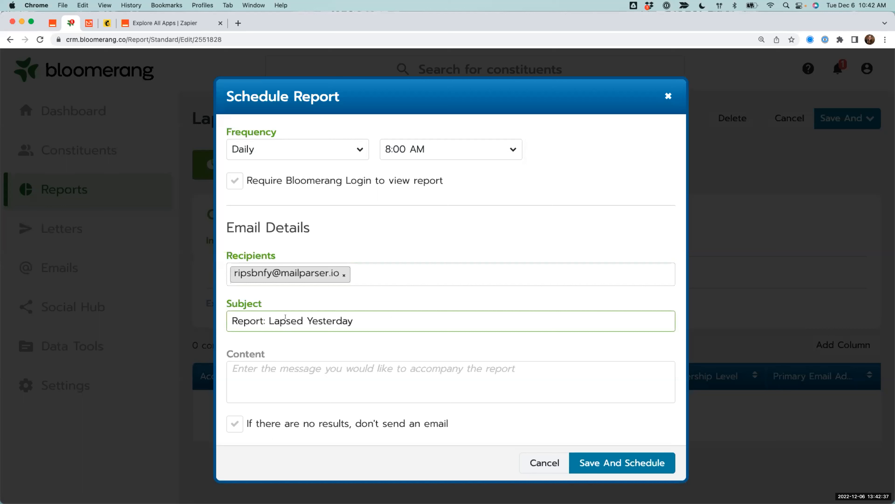
pyautogui.write('Members')
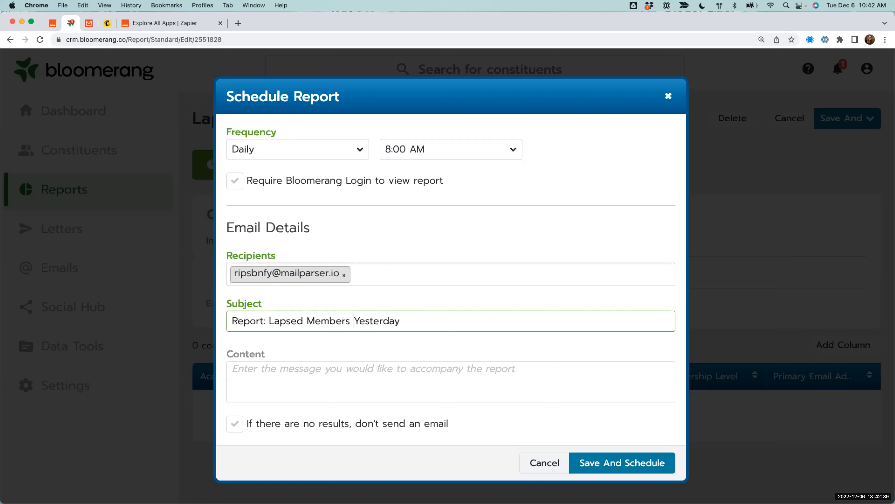
# Turn on the option not to send an email when there are no results, and save the schedule.
pyautogui.click(378, 423)
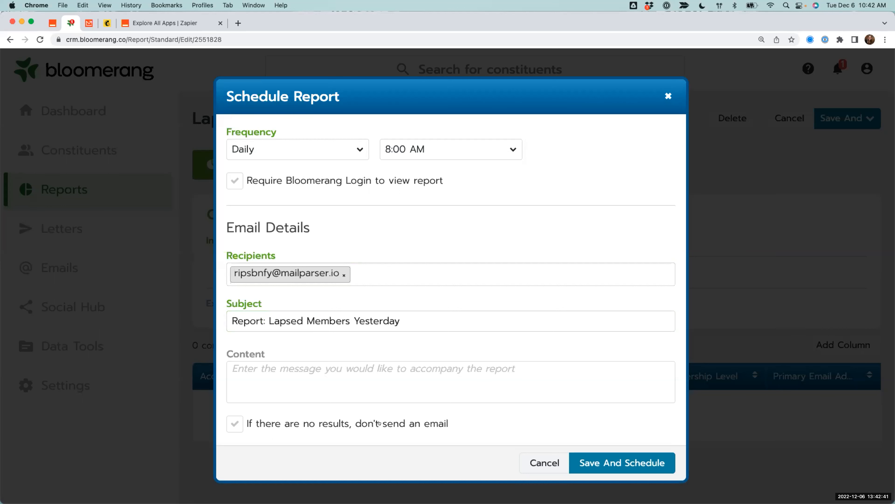
pyautogui.click(265, 423)
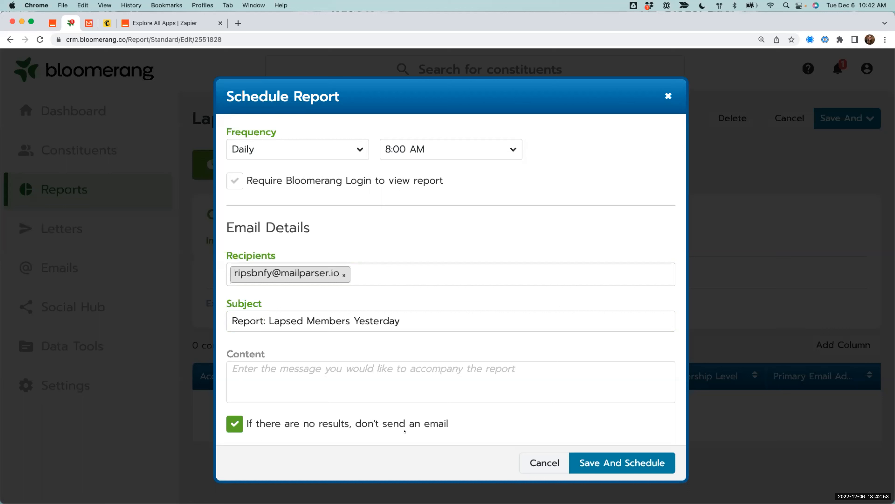
pyautogui.click(579, 460)
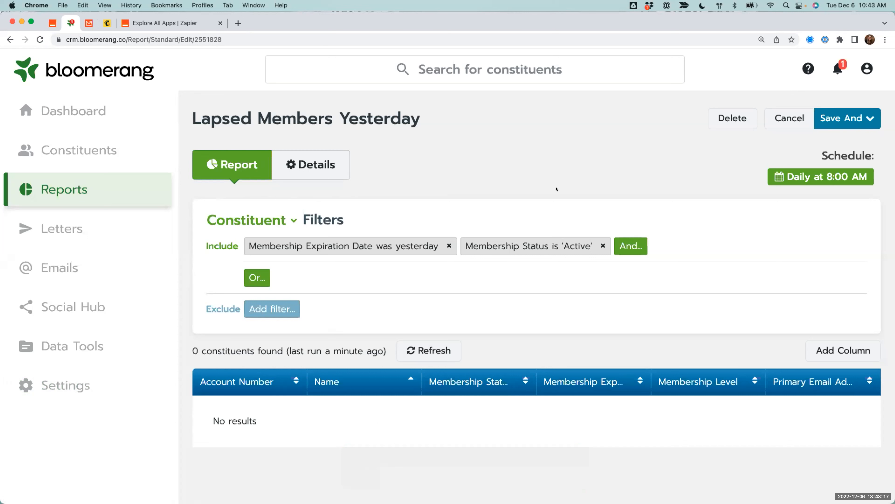
pyautogui.click(832, 118)
pyautogui.click(577, 159)
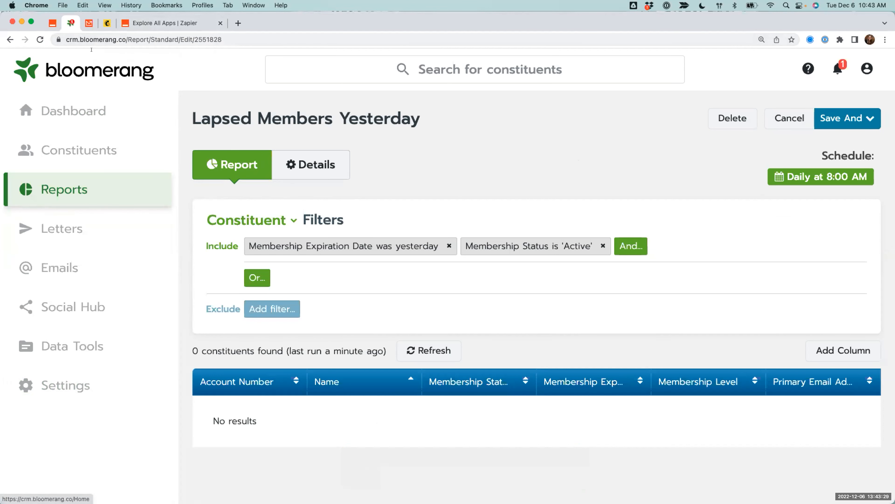
# Switch to Mailparser and open the [WEBINAR] Lapsed Membership inbox in the Bloomerang category.
pyautogui.click(87, 24)
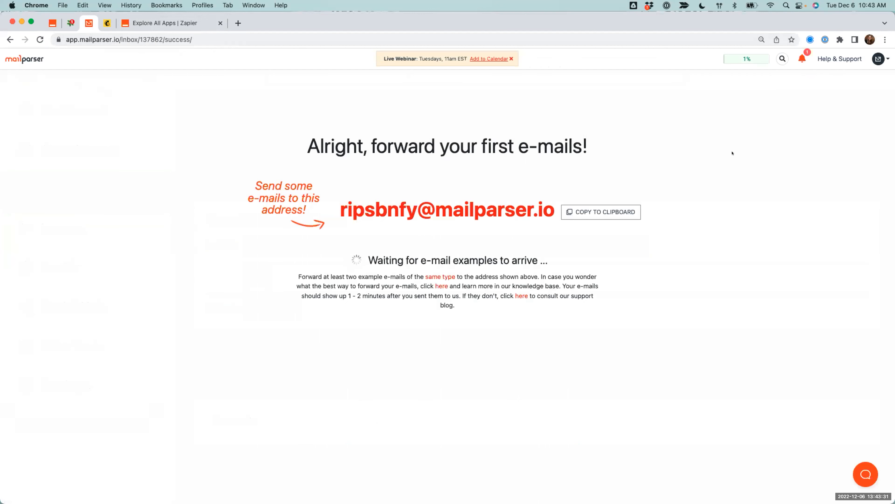
pyautogui.click(22, 58)
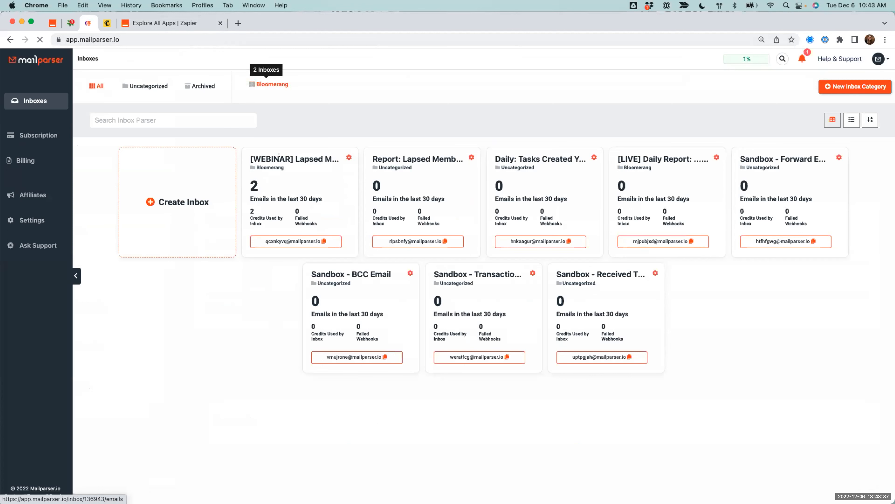
pyautogui.click(265, 85)
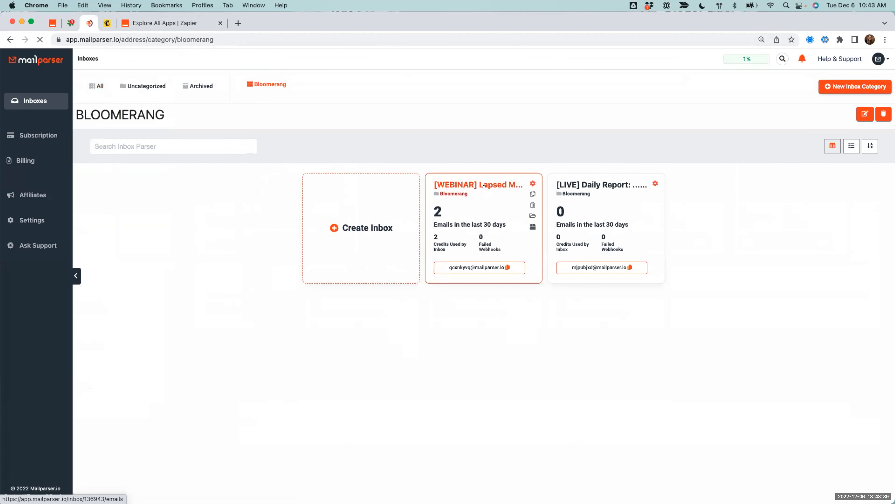
pyautogui.click(484, 184)
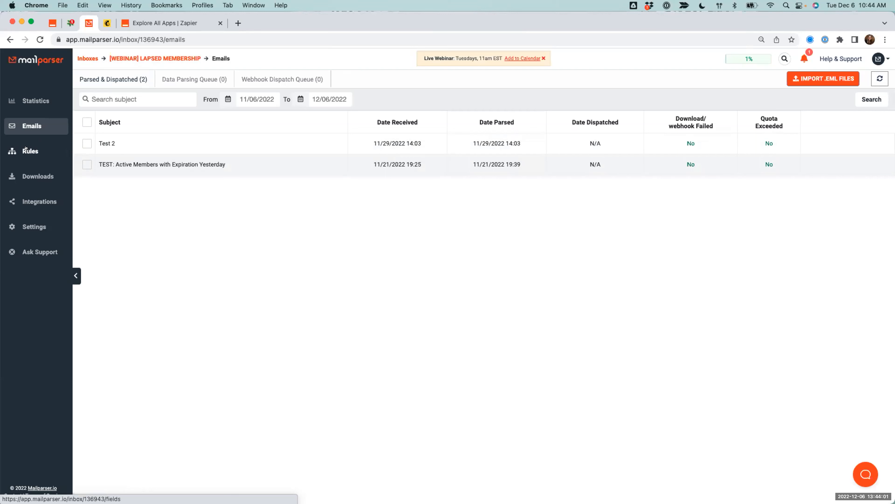
# Open the inbox's Bloomerang Report parsing rule and examine its attachment source, file filters and resulting table columns.
pyautogui.click(26, 148)
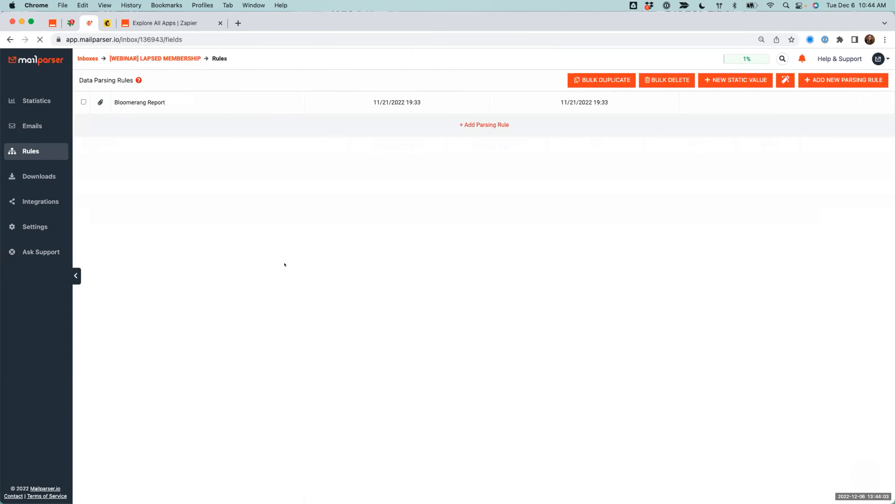
pyautogui.press('super+plus')
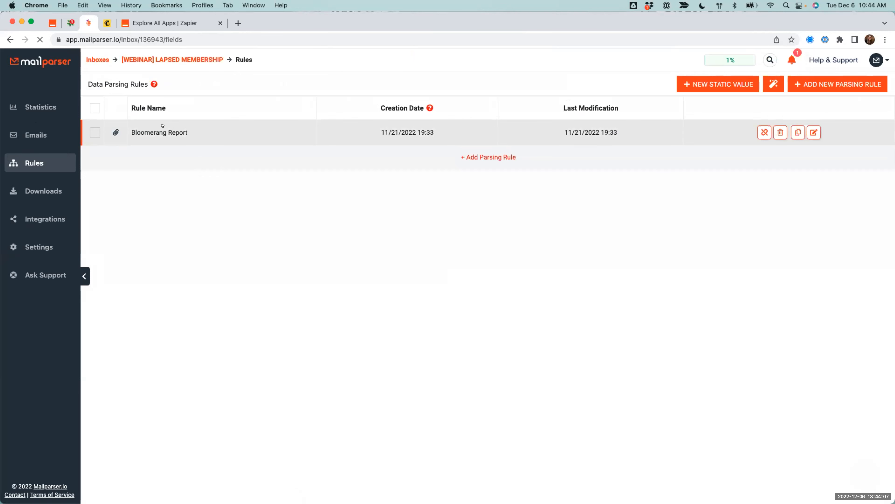
pyautogui.click(148, 132)
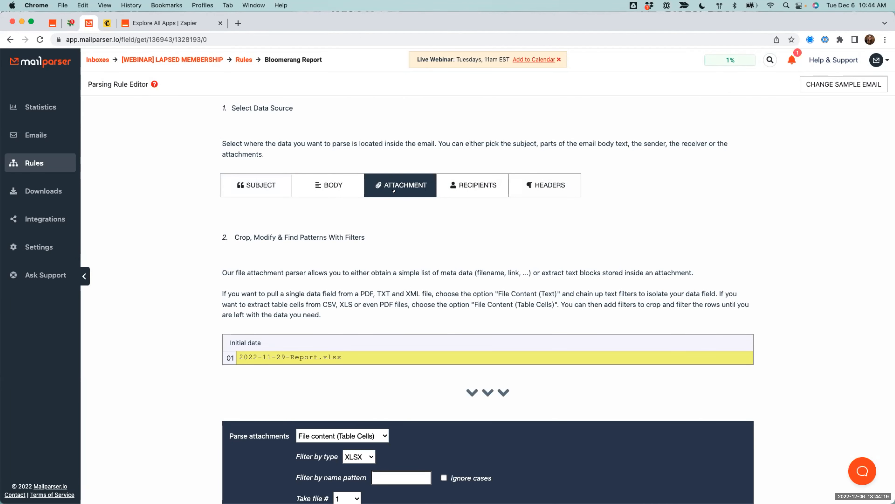
pyautogui.scroll(-5, 347, 207)
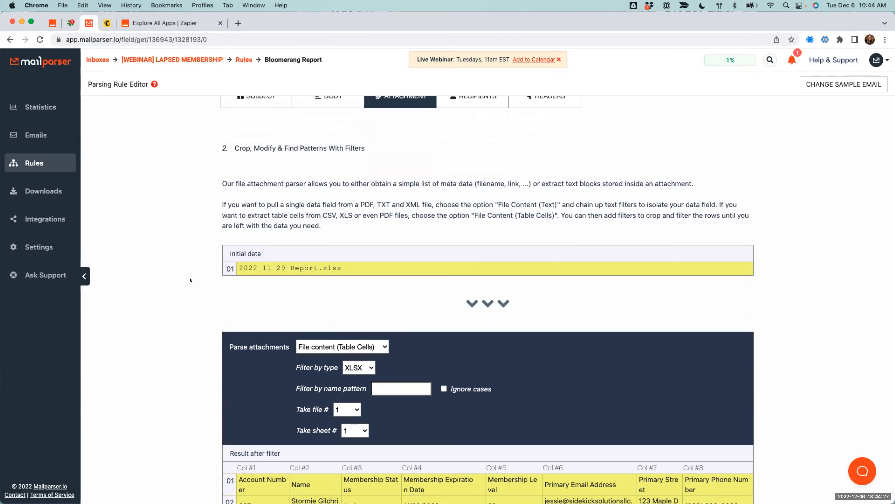
pyautogui.scroll(-3, 190, 280)
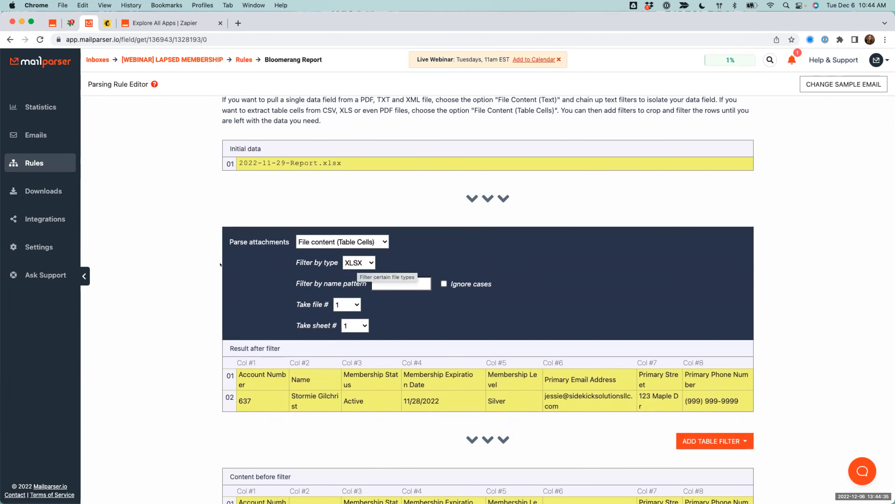
pyautogui.scroll(-1, 337, 348)
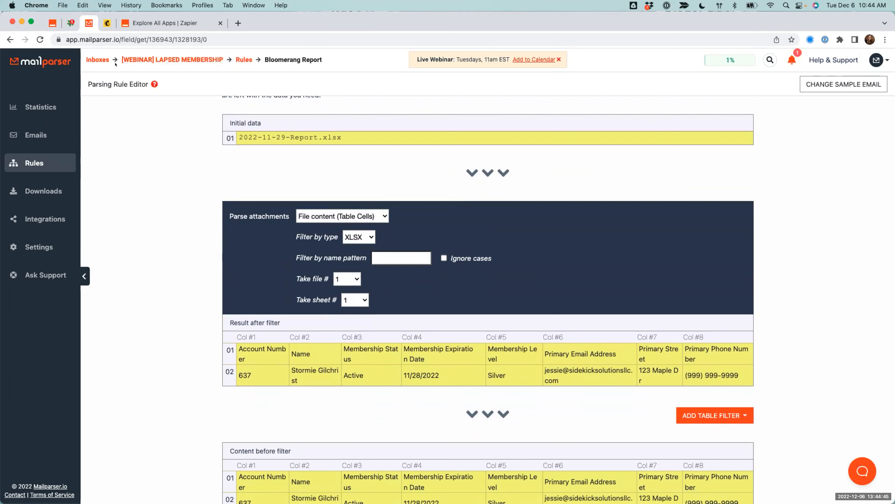
# Start a new parsing rule in the same inbox with the email attachment as its data source.
pyautogui.click(40, 163)
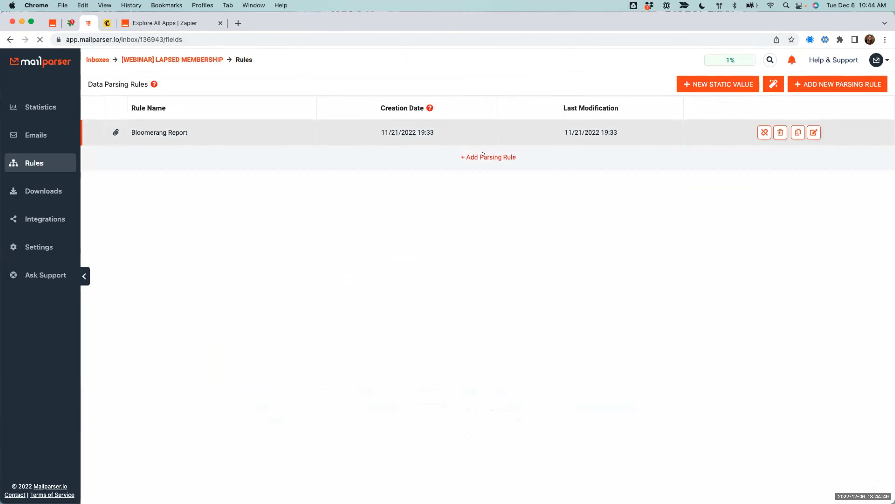
pyautogui.click(478, 157)
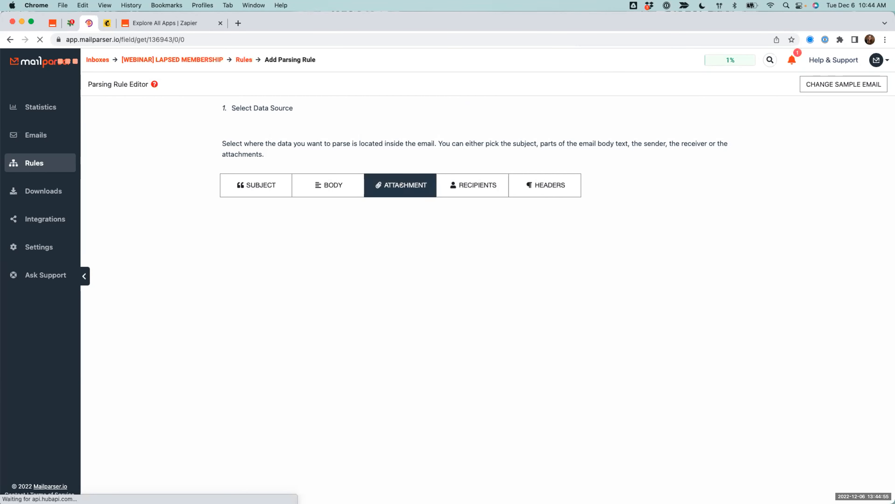
pyautogui.click(402, 184)
# Parse the attachment as File content (Table Cells) and filter it by type XLSX.
pyautogui.scroll(-5, 293, 271)
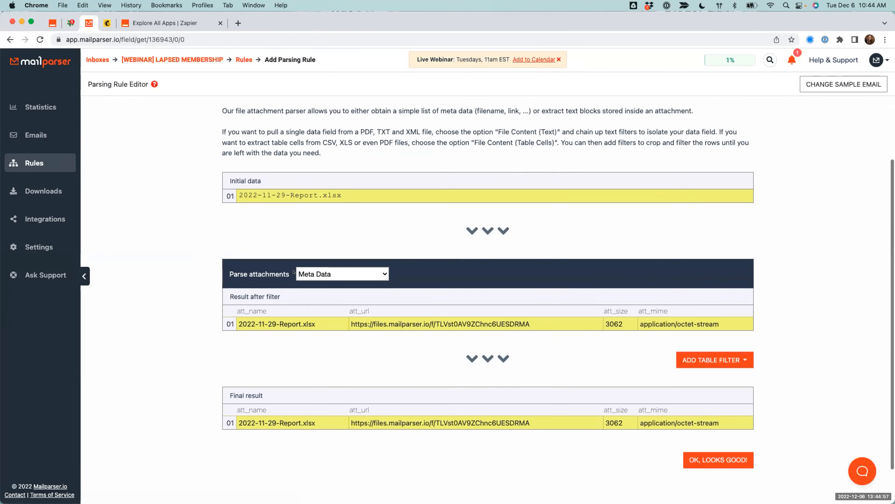
pyautogui.click(328, 273)
pyautogui.click(346, 297)
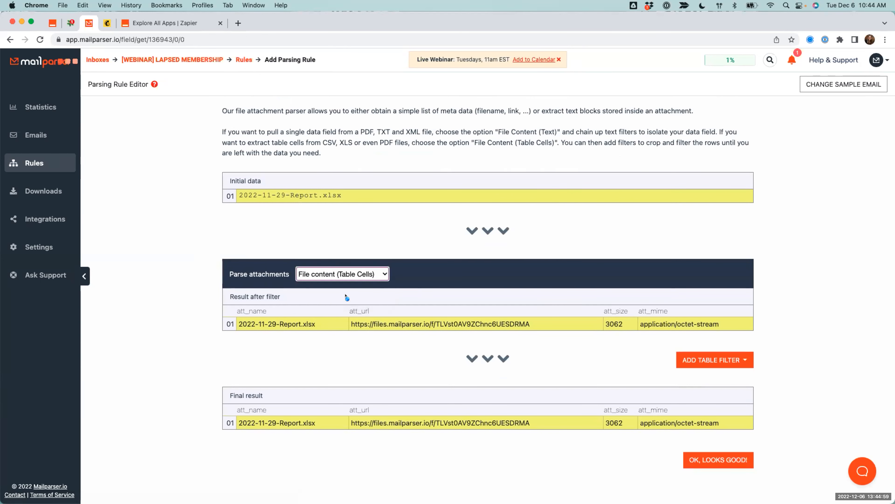
pyautogui.click(348, 295)
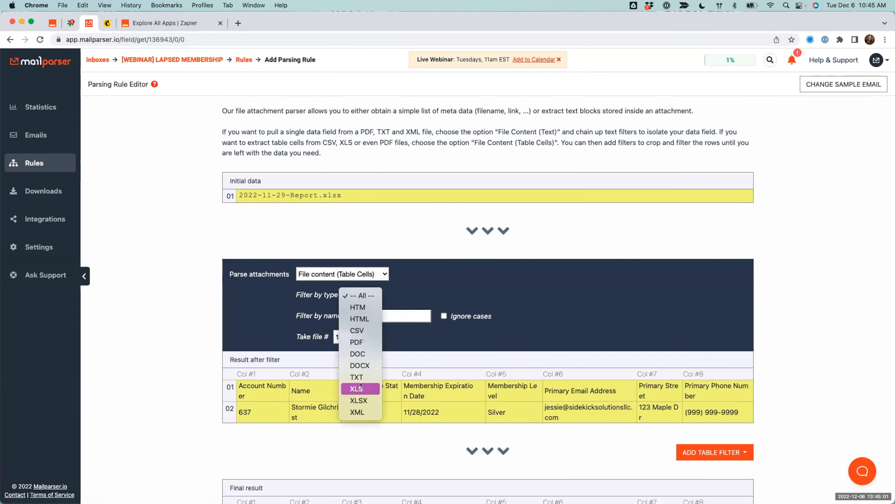
pyautogui.click(361, 396)
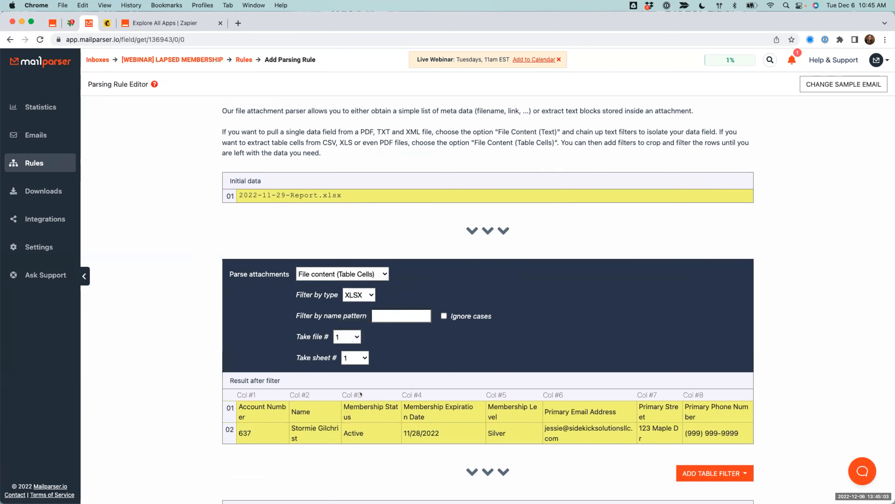
pyautogui.scroll(-5, 360, 394)
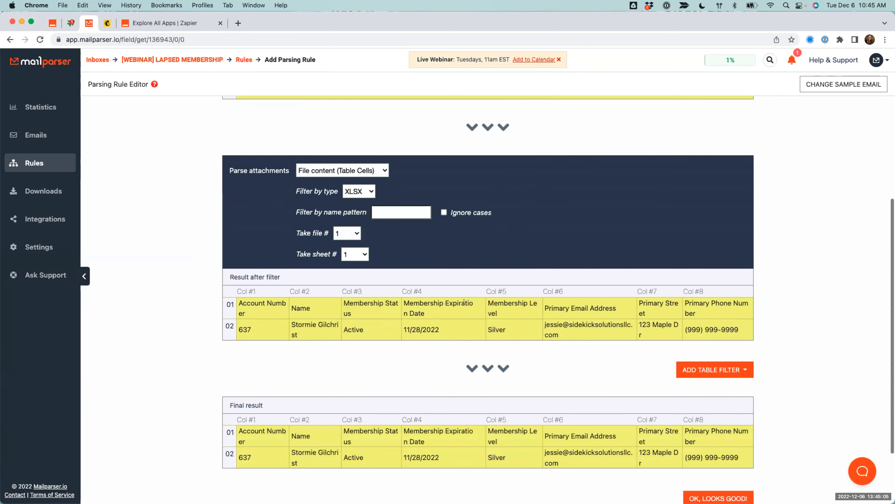
# Add a Remove Rows table filter that removes only row 1, the header row, from the parsed attachment.
pyautogui.scroll(-1, 464, 302)
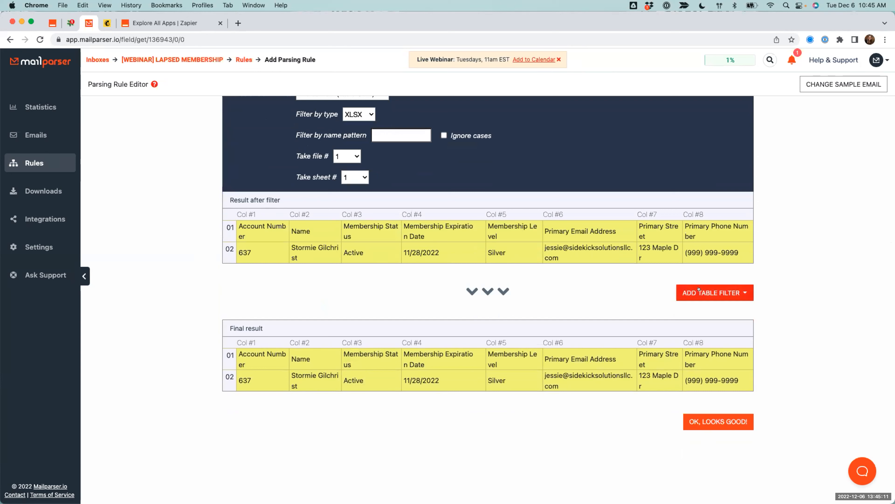
pyautogui.click(699, 288)
pyautogui.moveTo(705, 311)
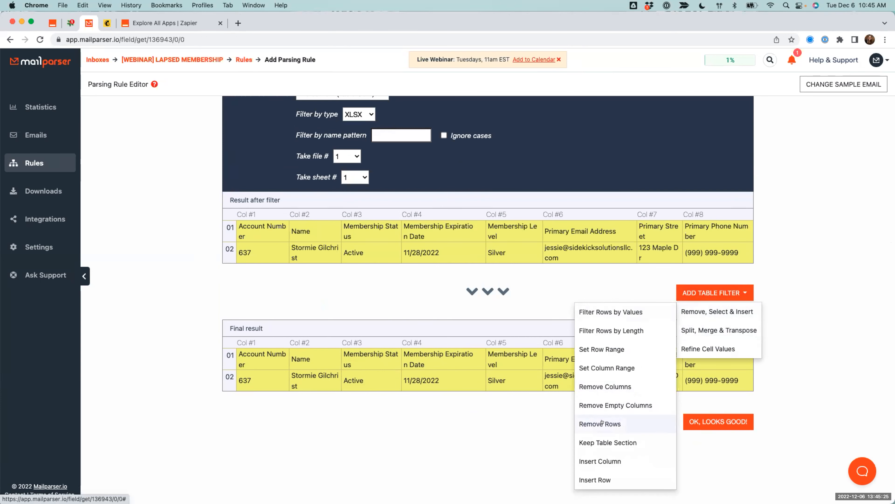
pyautogui.click(602, 422)
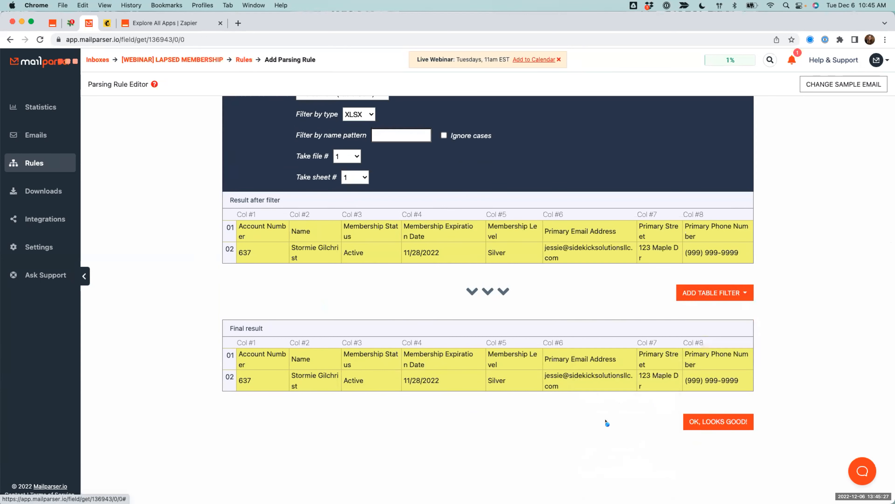
pyautogui.scroll(-1, 352, 353)
pyautogui.scroll(-3, 235, 370)
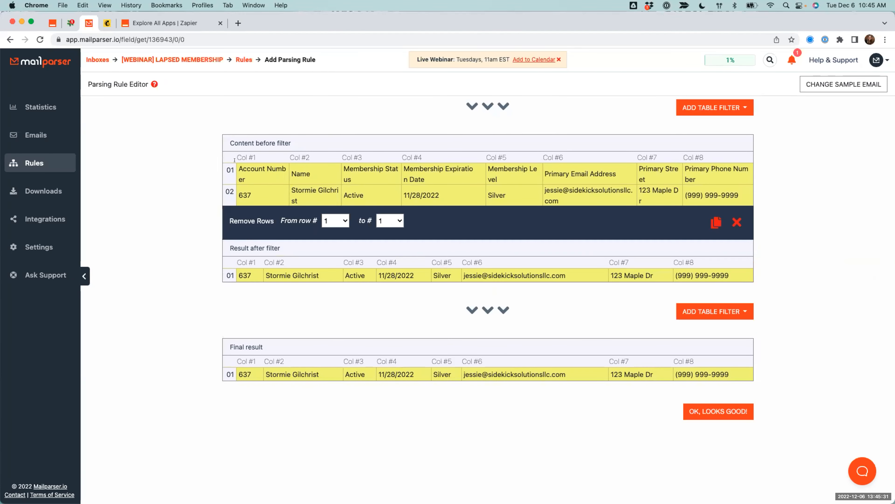
# Compare the table before and after the Remove Rows filter and review the rule's attachment settings.
pyautogui.moveTo(225, 162); pyautogui.dragTo(740, 191)
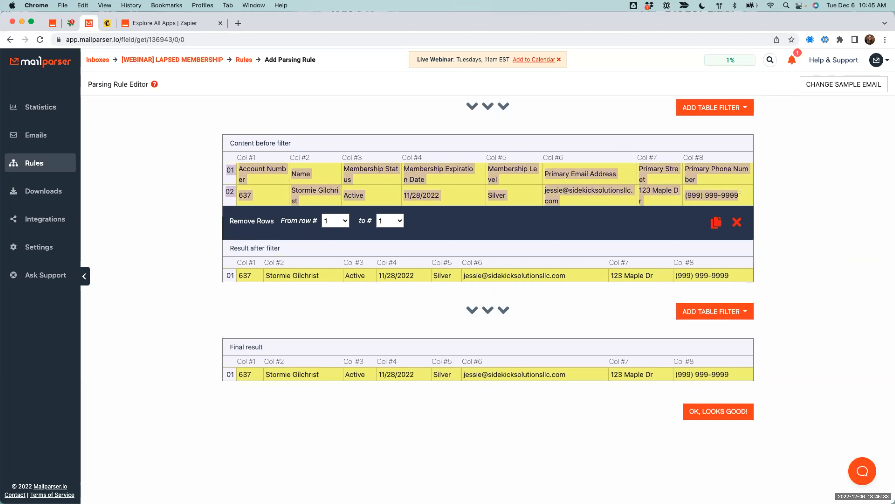
pyautogui.moveTo(227, 218); pyautogui.dragTo(286, 226)
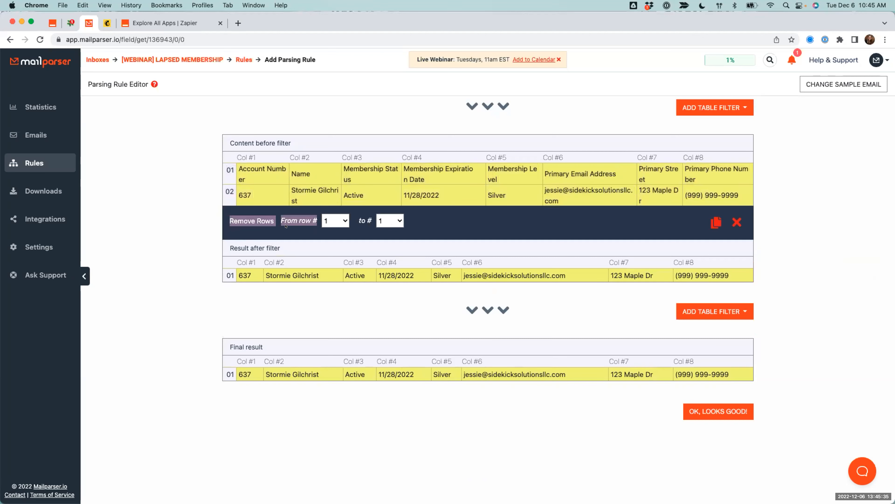
pyautogui.moveTo(240, 272); pyautogui.dragTo(703, 281)
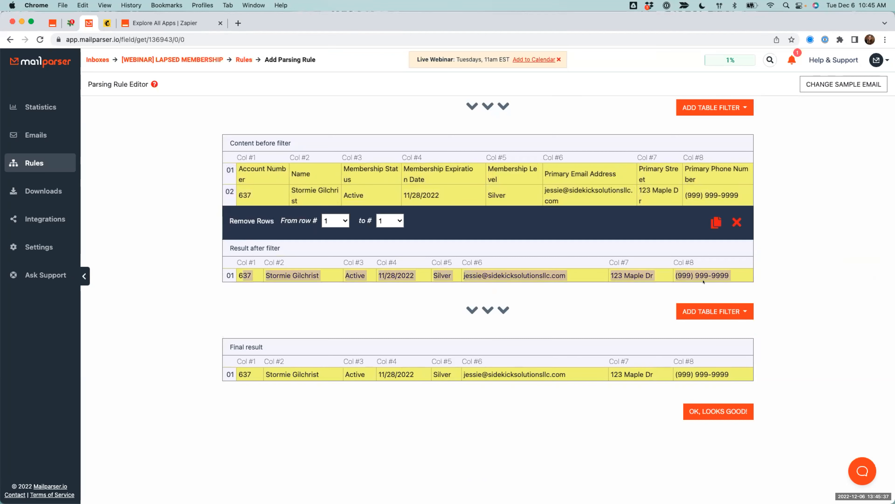
pyautogui.click(801, 287)
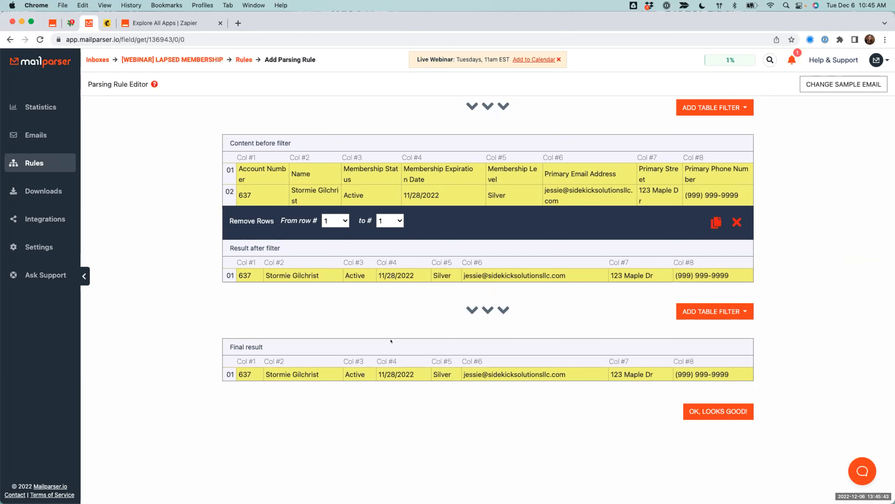
pyautogui.scroll(3, 353, 258)
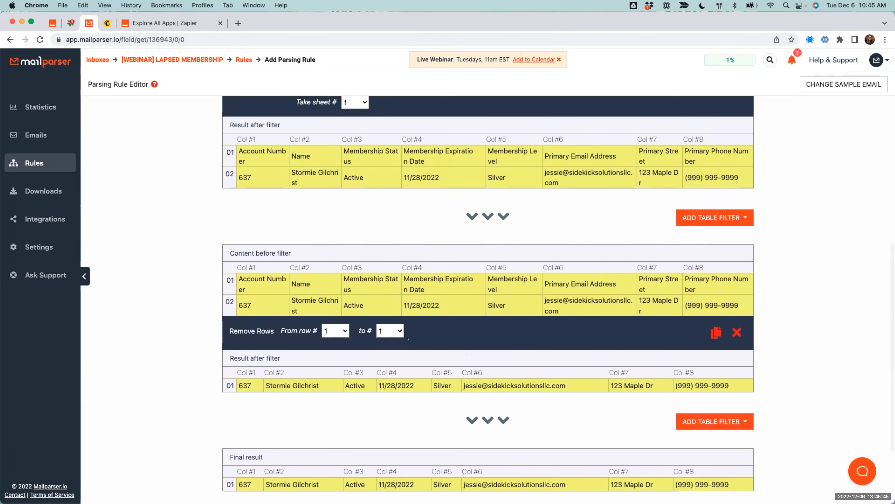
pyautogui.scroll(7, 345, 315)
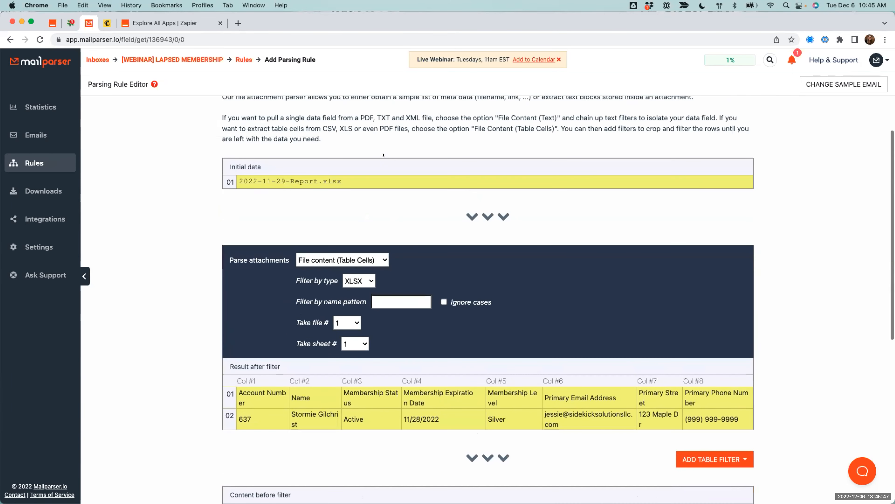
pyautogui.scroll(-10, 367, 226)
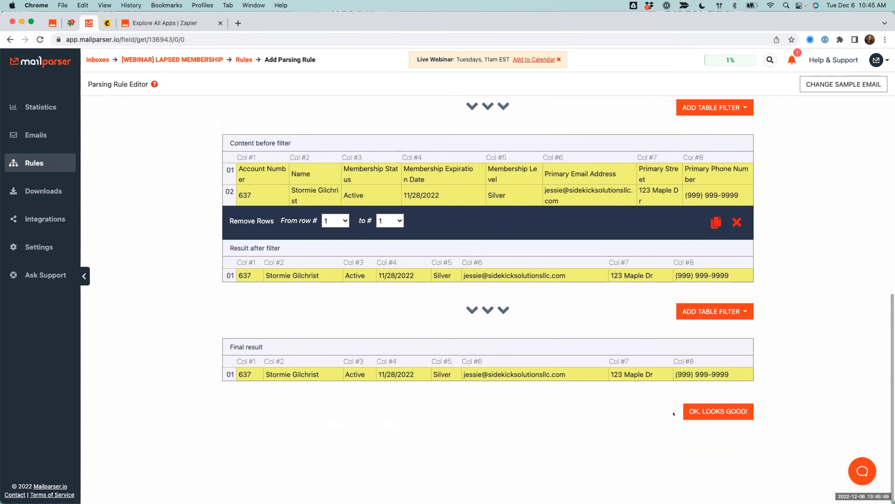
# Accept the parsed result, name the field Bloomerang Report (Test 2), and validate and save the parsing rule.
pyautogui.click(712, 411)
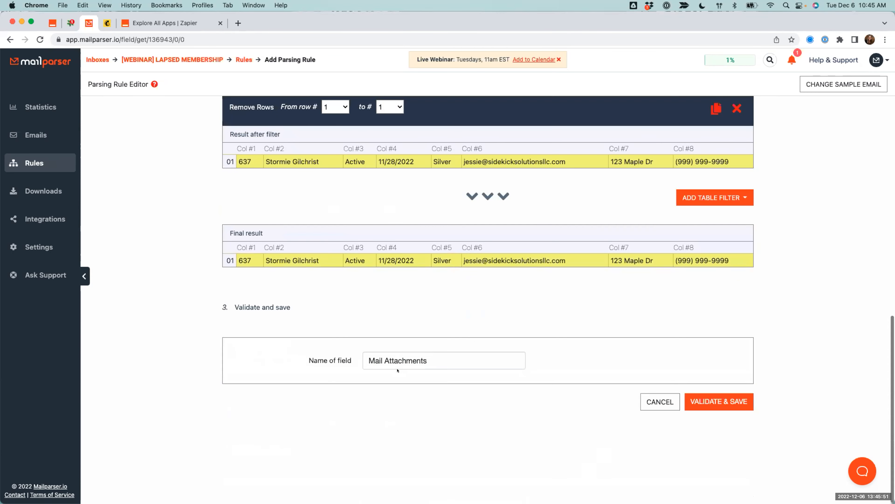
pyautogui.click(397, 370)
pyautogui.press('super+a')
pyautogui.write('Bloo')
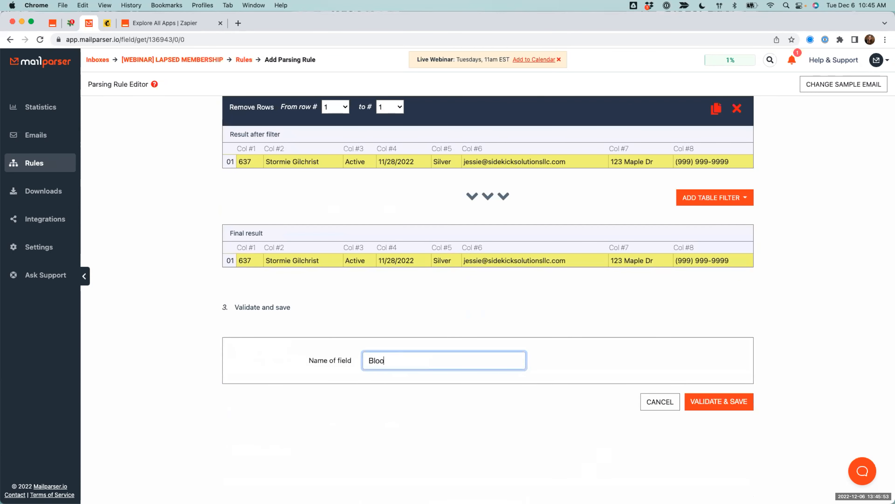
pyautogui.write('merang Report (Test 2)')
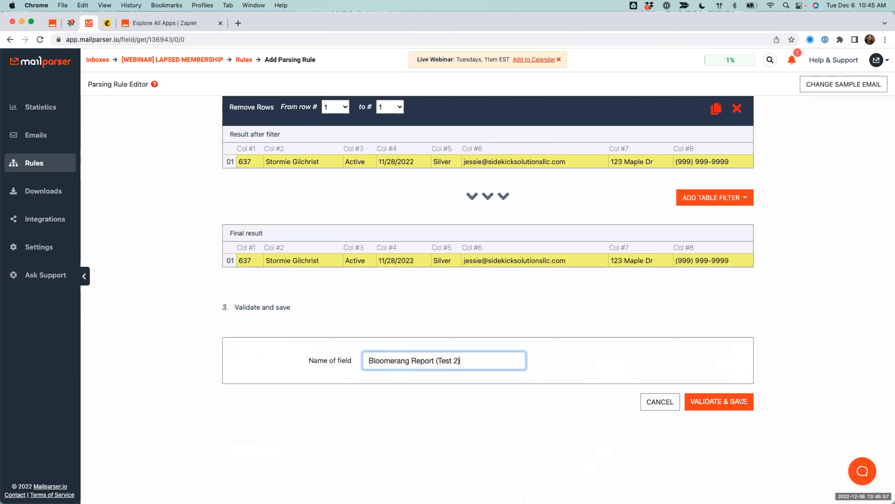
pyautogui.click(736, 394)
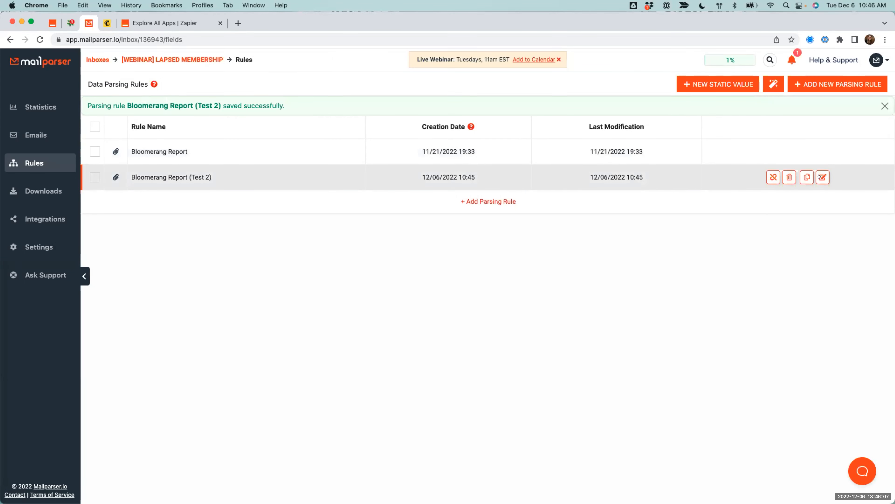
# Delete the Bloomerang Report (Test 2) parsing rule from the inbox.
pyautogui.click(789, 177)
pyautogui.click(528, 153)
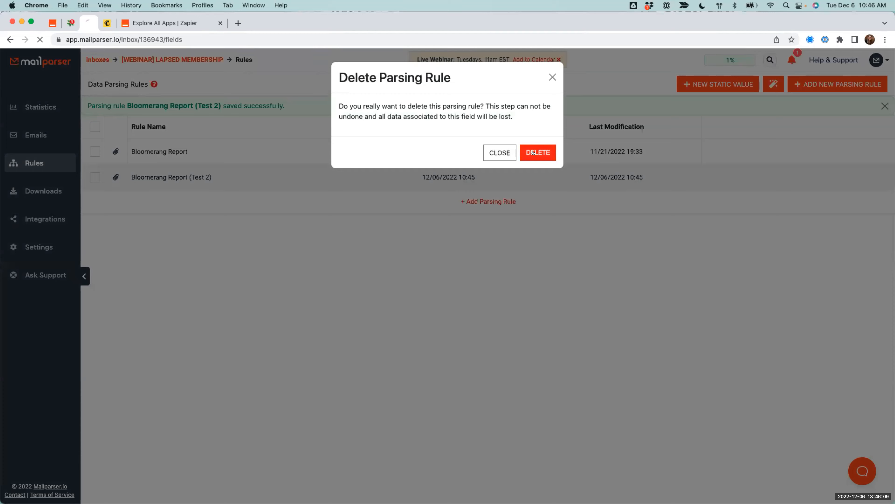
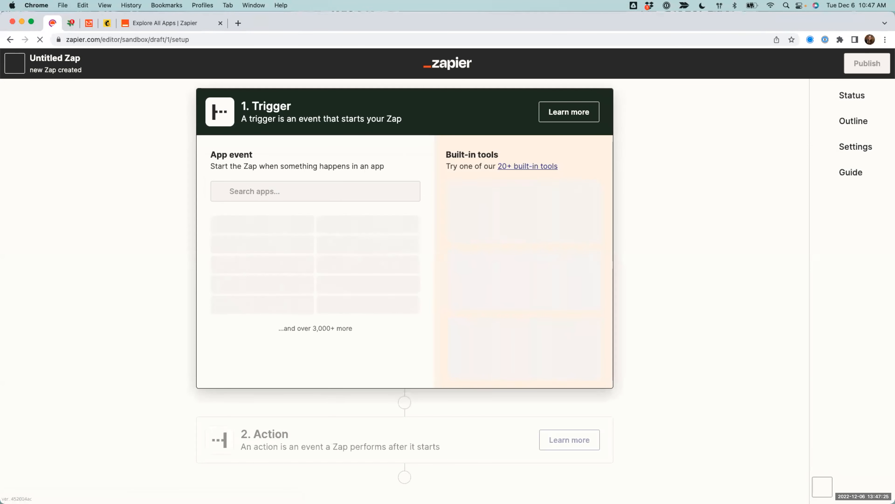
# Name the untitled Zap in Zapier Lapsed Member Recapture.
pyautogui.click(234, 189)
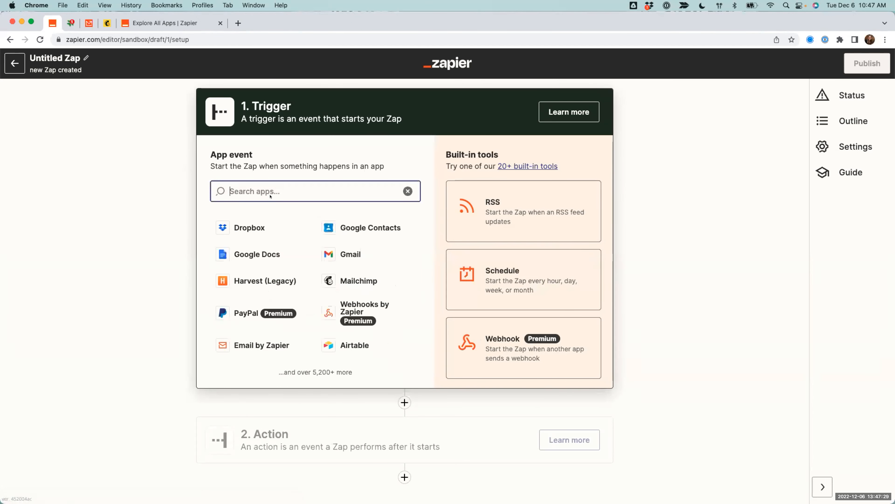
pyautogui.click(43, 58)
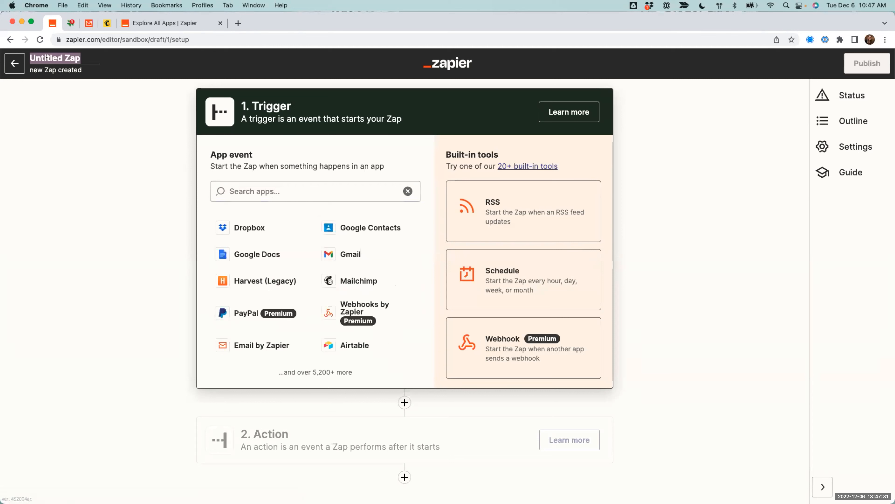
pyautogui.write('Lapes Don')
pyautogui.press('BackSpace')
pyautogui.write('ed Member')
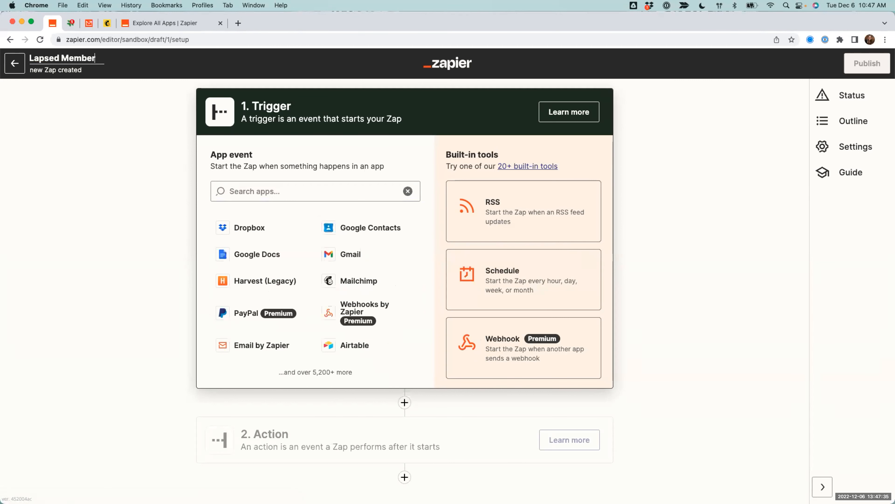
pyautogui.write(' Recapture')
# Set the Zap's trigger to the Mailparser app with the New Email Parsed event.
pyautogui.click(248, 185)
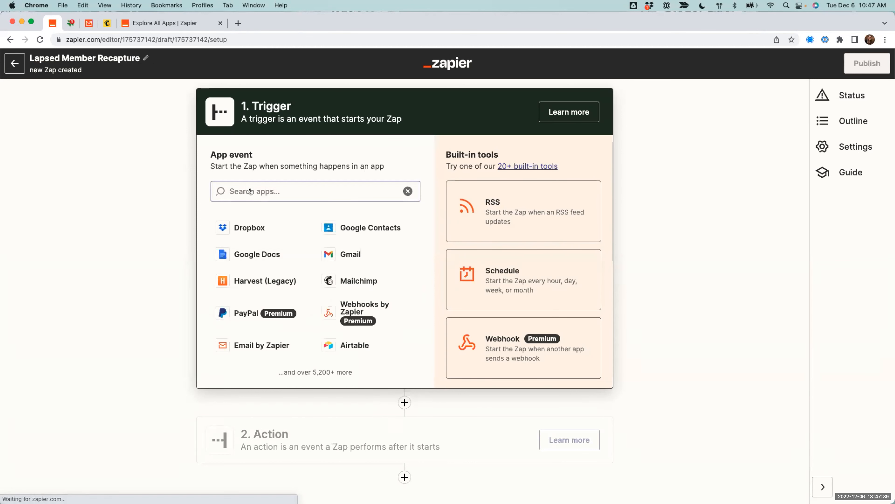
pyautogui.write('mailpar')
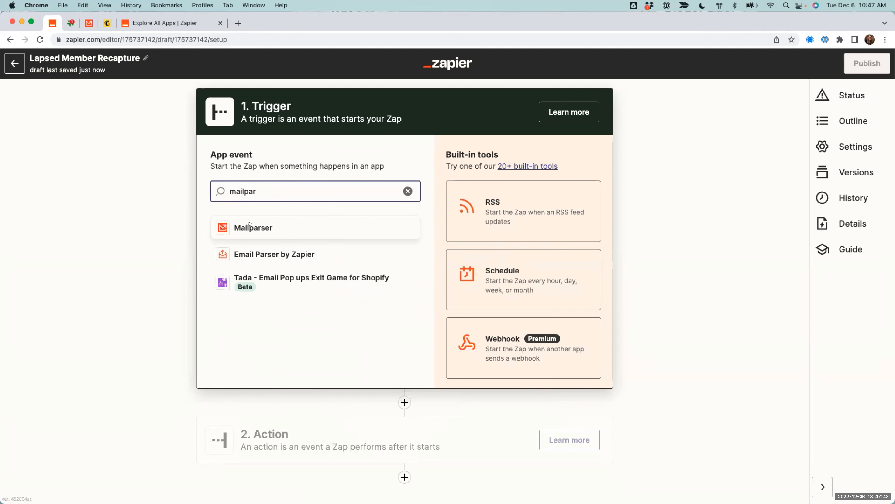
pyautogui.click(233, 222)
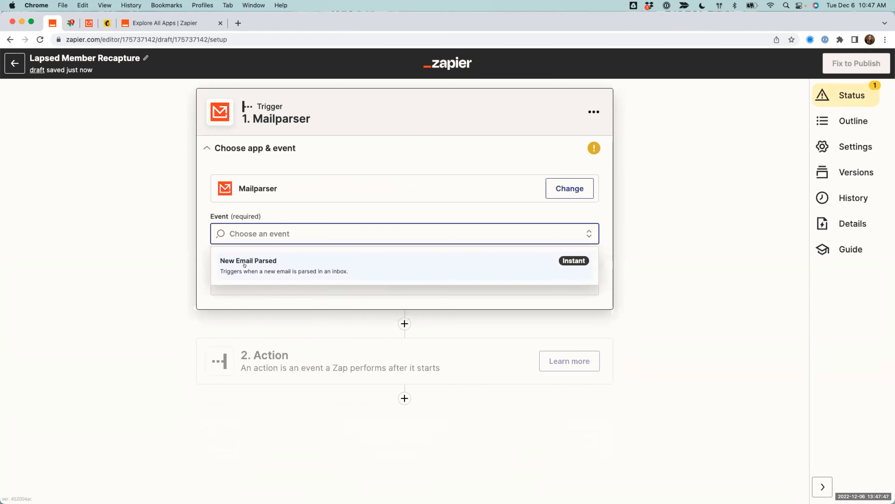
pyautogui.click(245, 265)
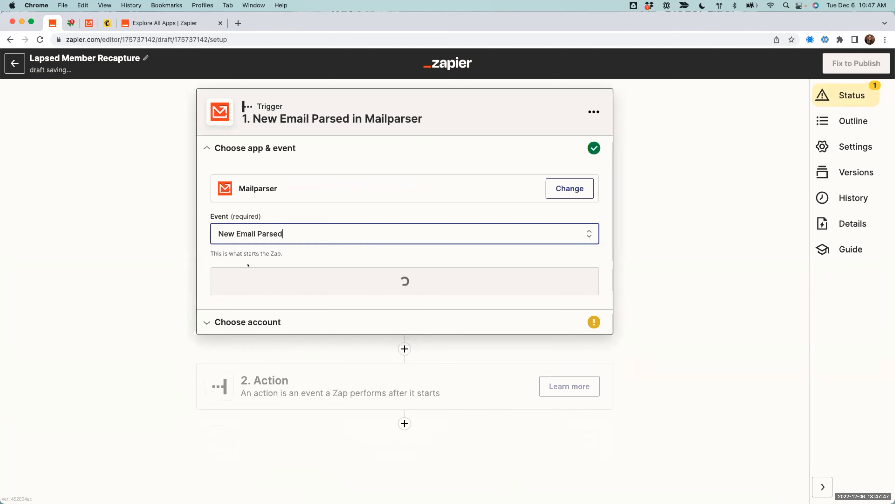
pyautogui.click(265, 281)
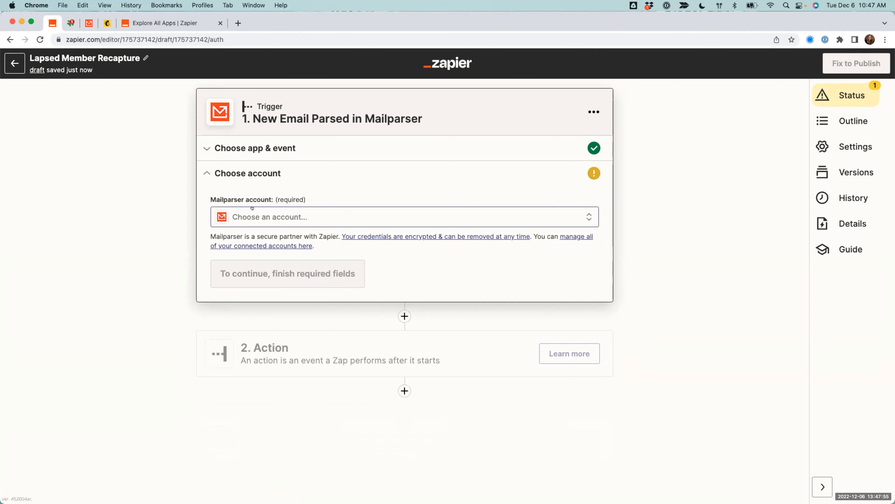
# Use the already connected Mailparser account and set the trigger inbox to [WEBINAR] Lapsed Membership.
pyautogui.click(252, 208)
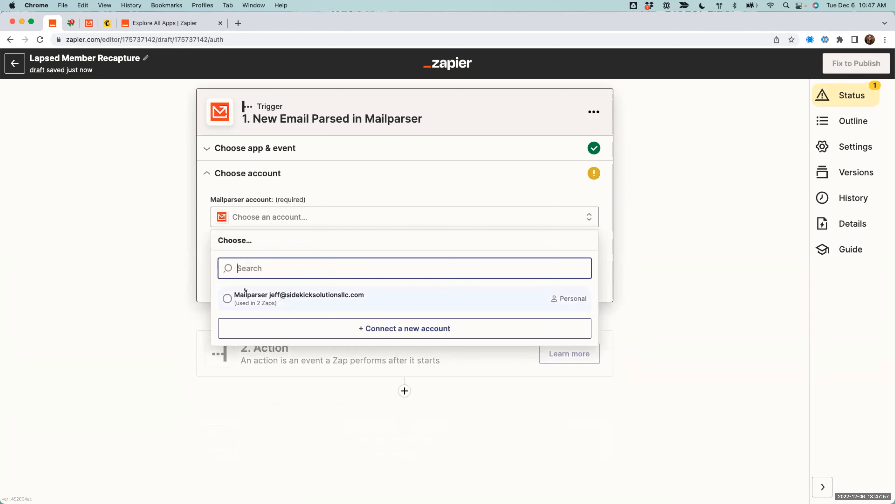
pyautogui.click(245, 293)
pyautogui.click(261, 263)
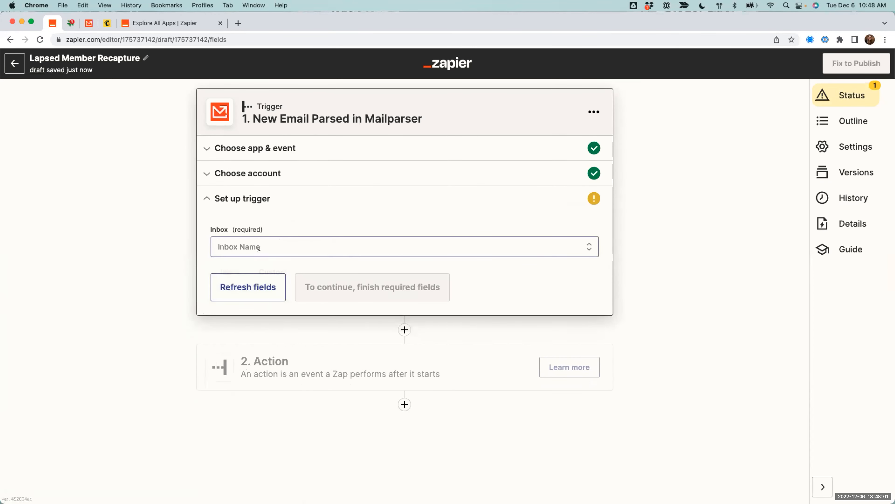
pyautogui.click(259, 249)
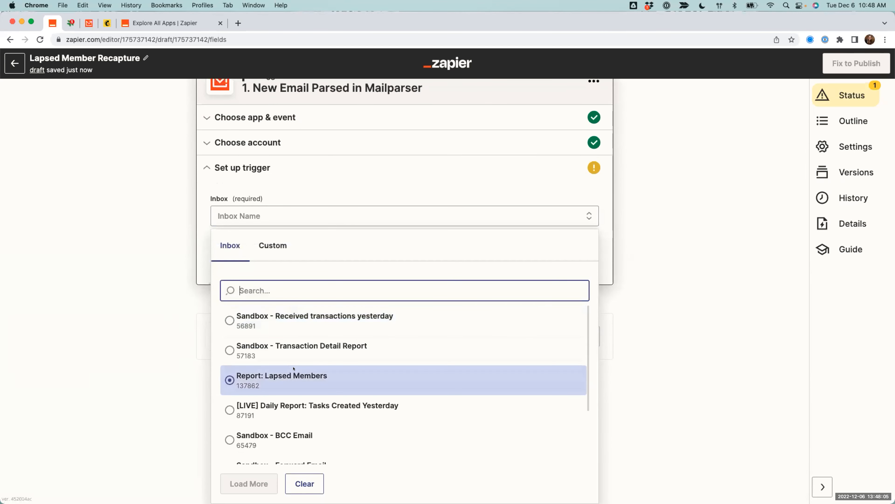
pyautogui.scroll(-3, 290, 365)
pyautogui.click(263, 448)
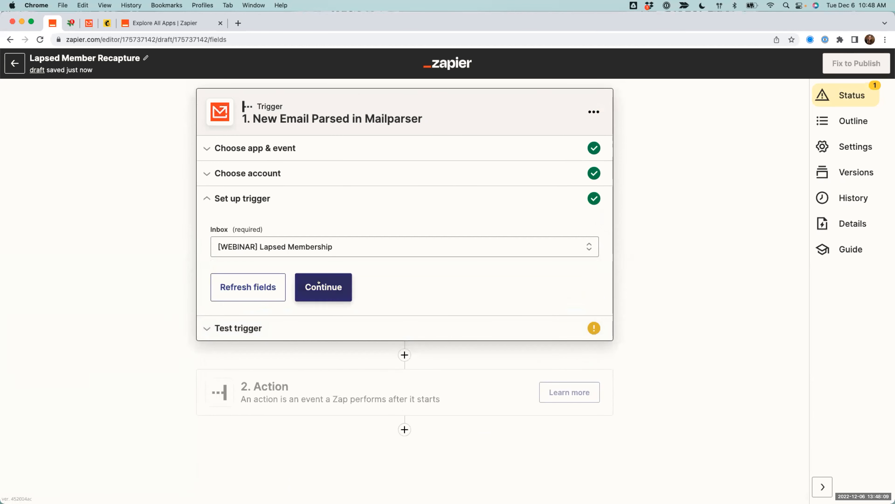
pyautogui.click(323, 287)
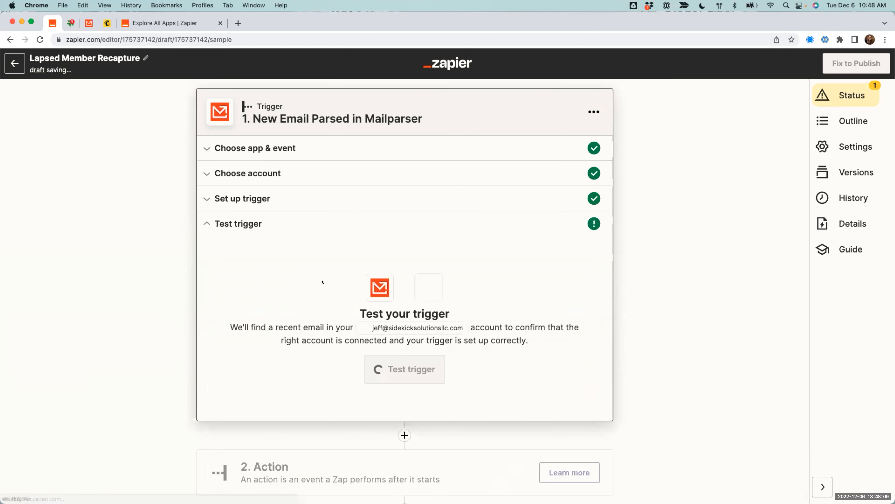
# Test the trigger, choose Email A as the sample record, and examine its bloomerang_report fields.
pyautogui.click(407, 369)
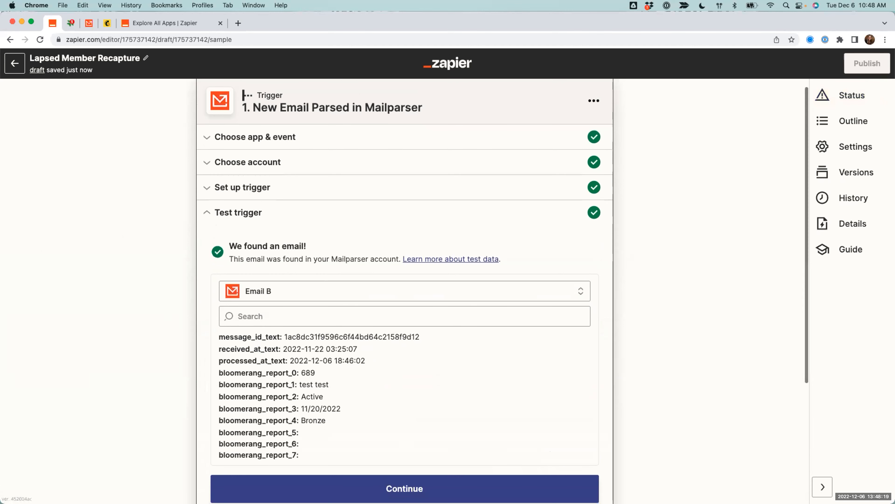
pyautogui.scroll(-5, 305, 360)
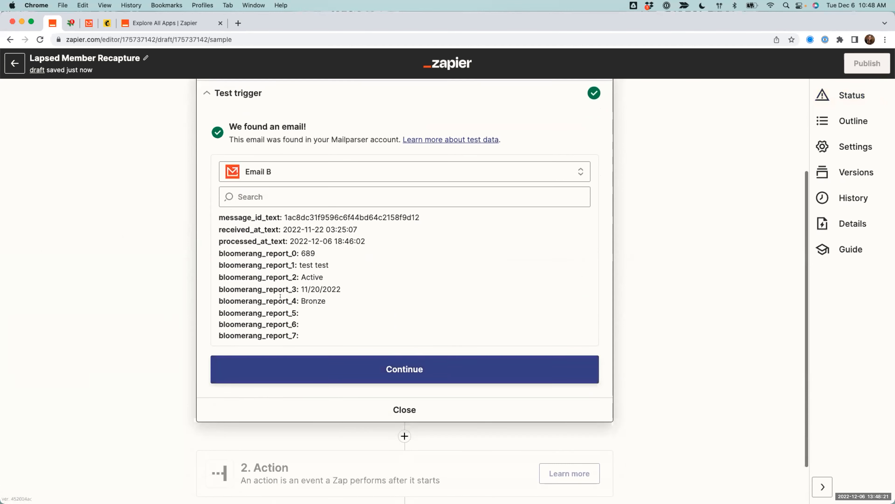
pyautogui.scroll(3, 281, 295)
pyautogui.click(319, 234)
pyautogui.click(281, 313)
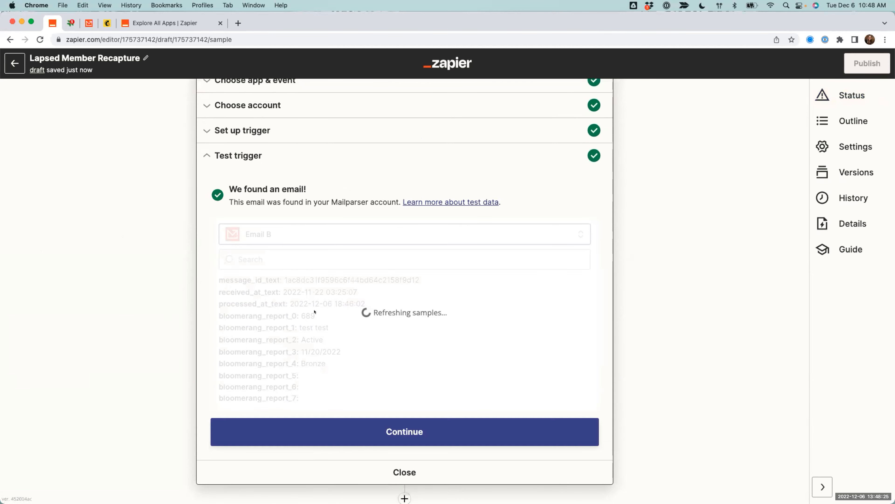
pyautogui.scroll(-1, 301, 313)
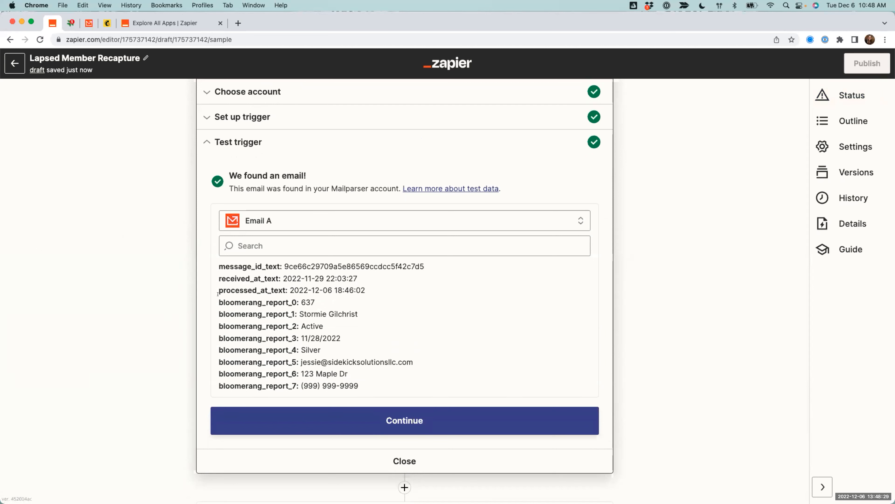
pyautogui.moveTo(219, 302); pyautogui.dragTo(356, 384)
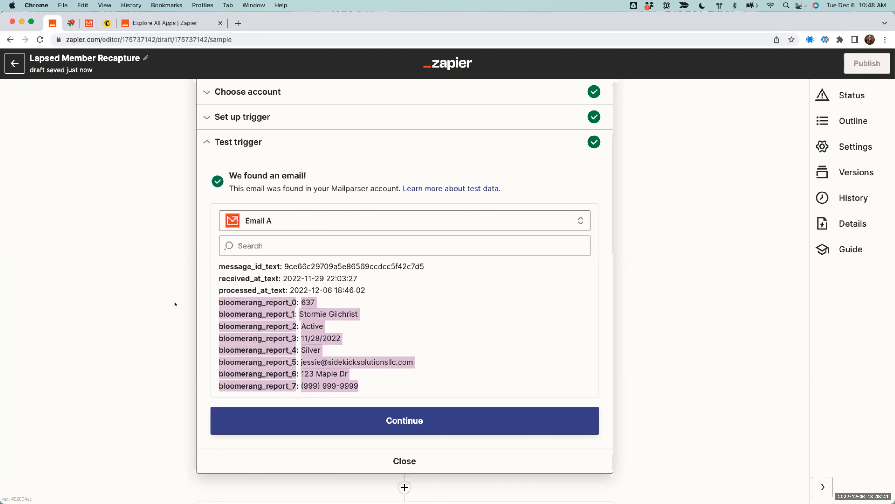
# Set the Zap's second step to Mailchimp with the Add/Update Subscriber event.
pyautogui.scroll(-3, 167, 304)
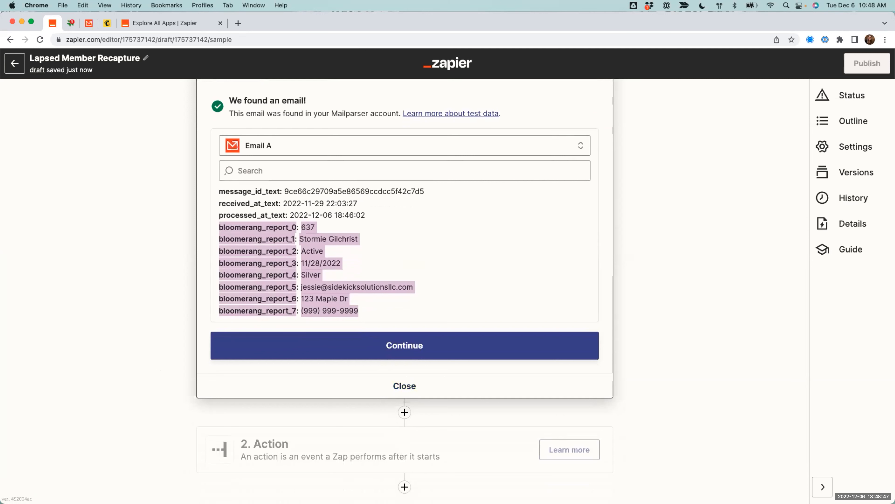
pyautogui.click(310, 341)
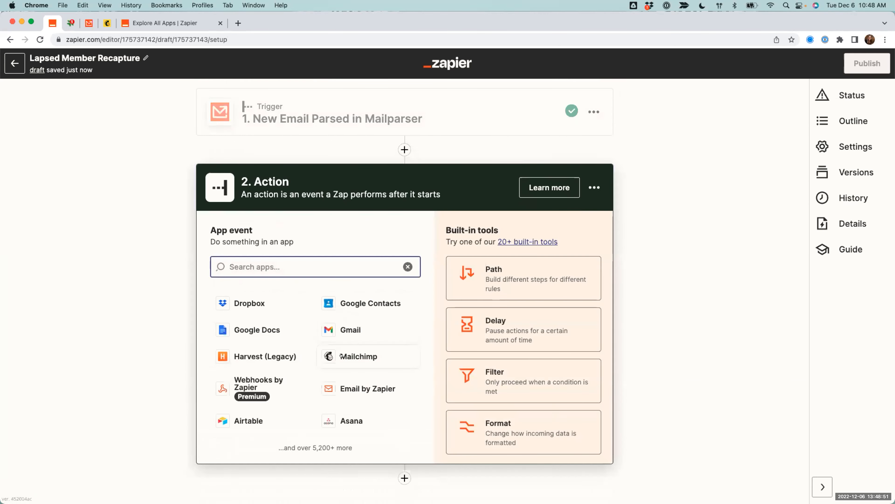
pyautogui.click(345, 356)
pyautogui.click(286, 307)
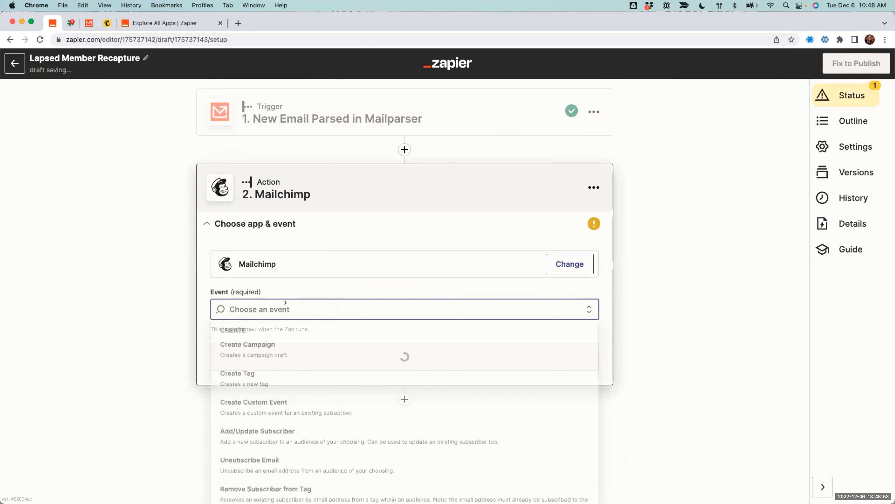
pyautogui.click(245, 432)
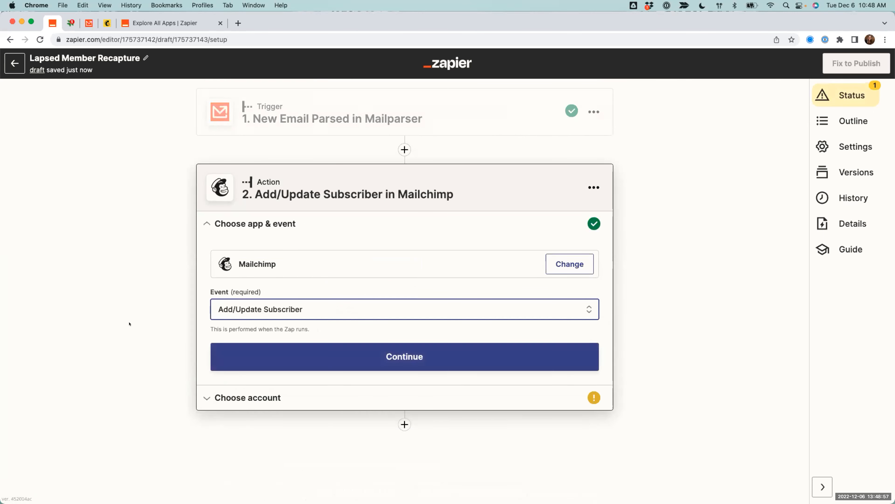
pyautogui.click(317, 362)
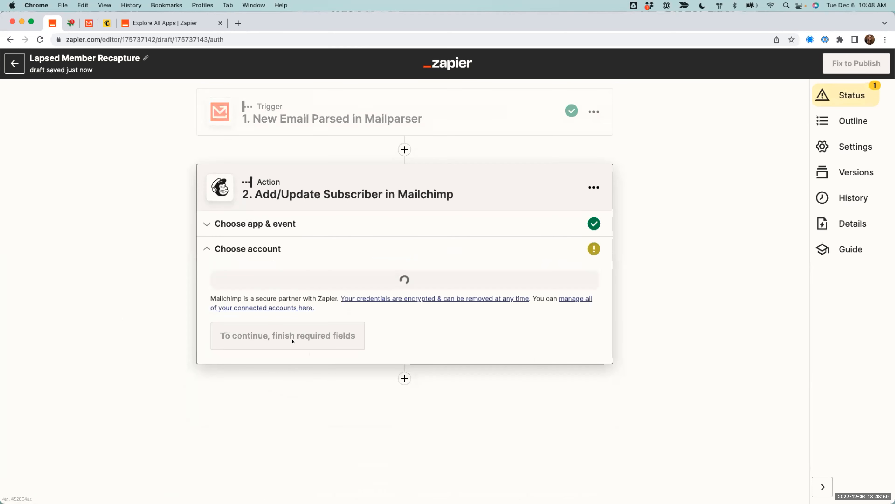
# Use the Mailchimp Sidekick Solutions Sandbox account for the Add/Update Subscriber action.
pyautogui.click(281, 295)
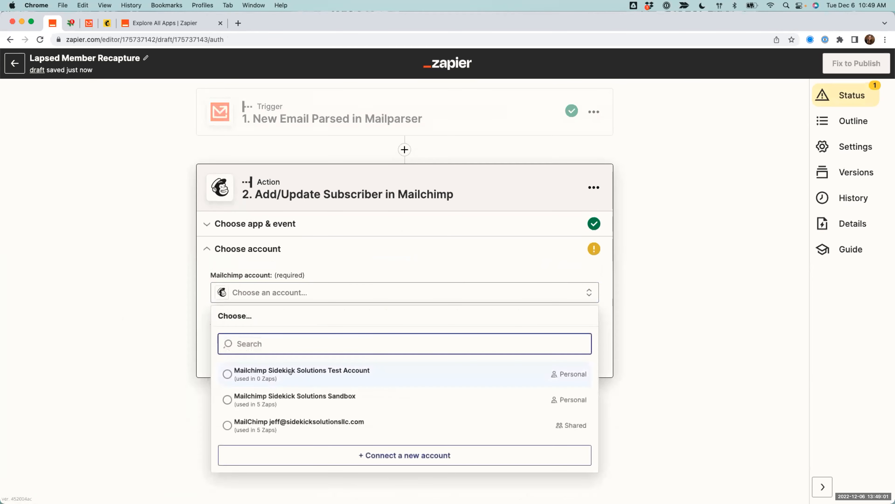
pyautogui.click(265, 399)
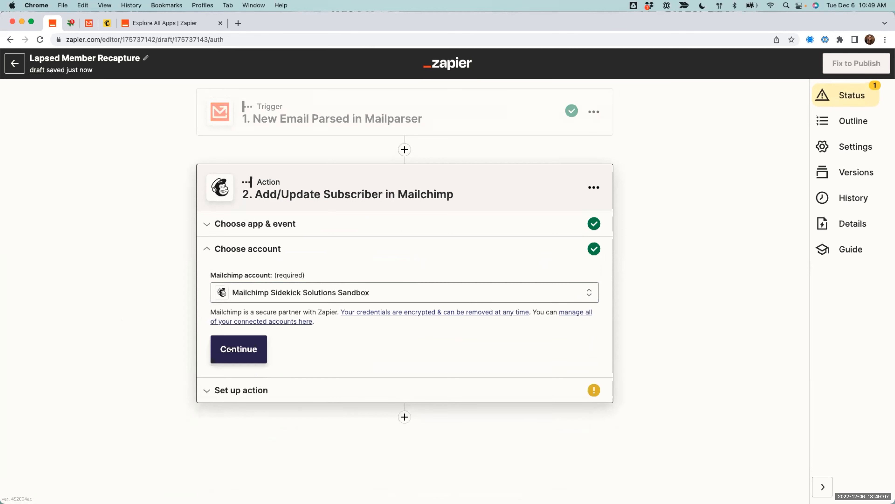
pyautogui.click(223, 349)
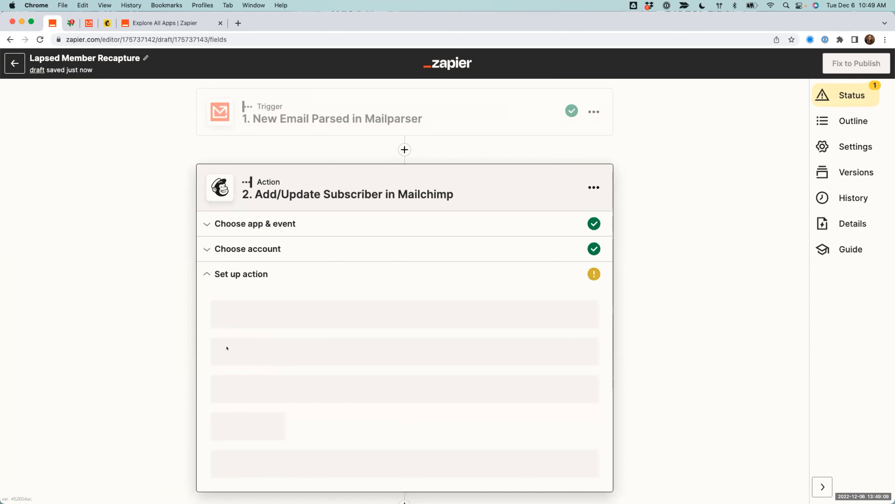
# Set the subscriber action's audience to Sidekick Solutions Test Account and map Subscriber Email to the Bloomerang Report 5 field.
pyautogui.scroll(-3, 189, 301)
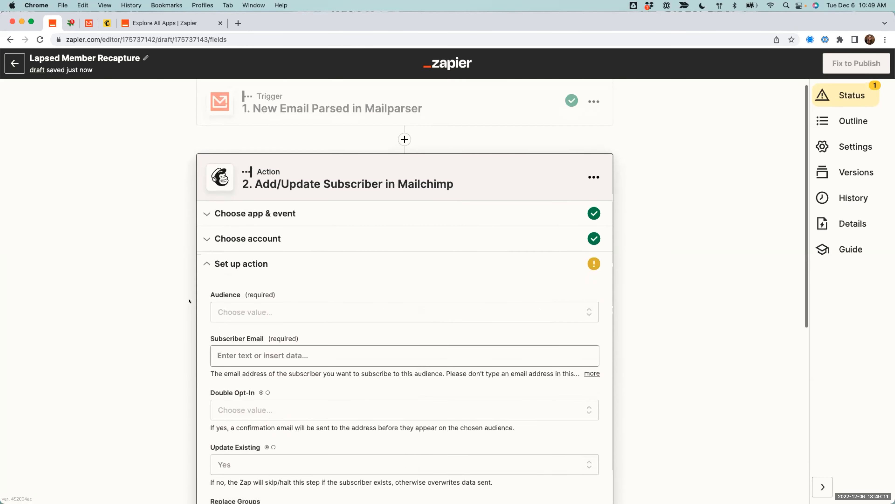
pyautogui.click(295, 200)
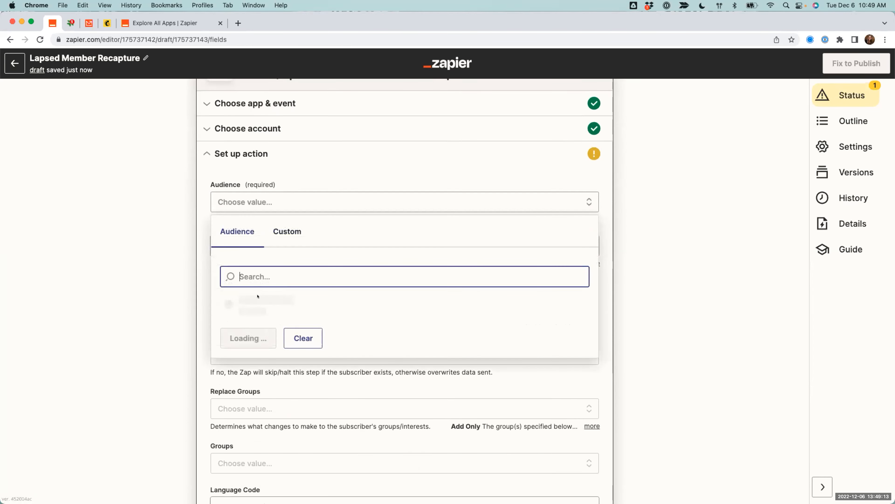
pyautogui.click(258, 302)
pyautogui.click(273, 244)
pyautogui.write('je')
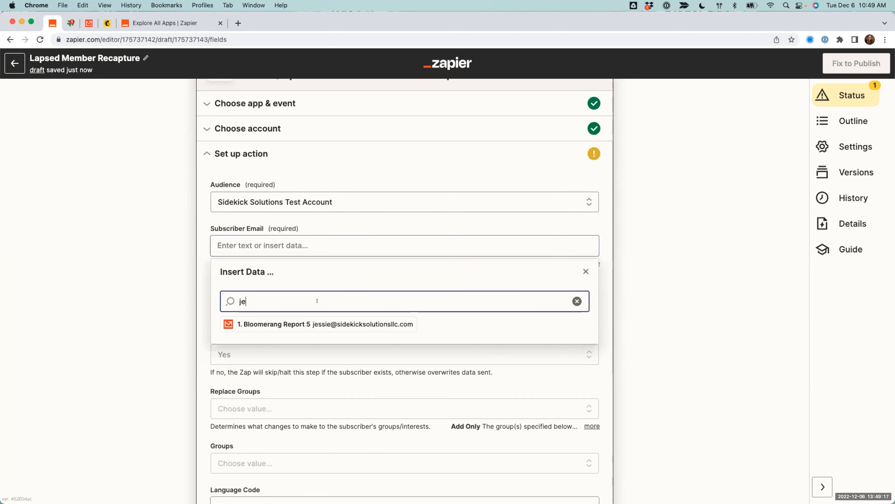
pyautogui.click(298, 325)
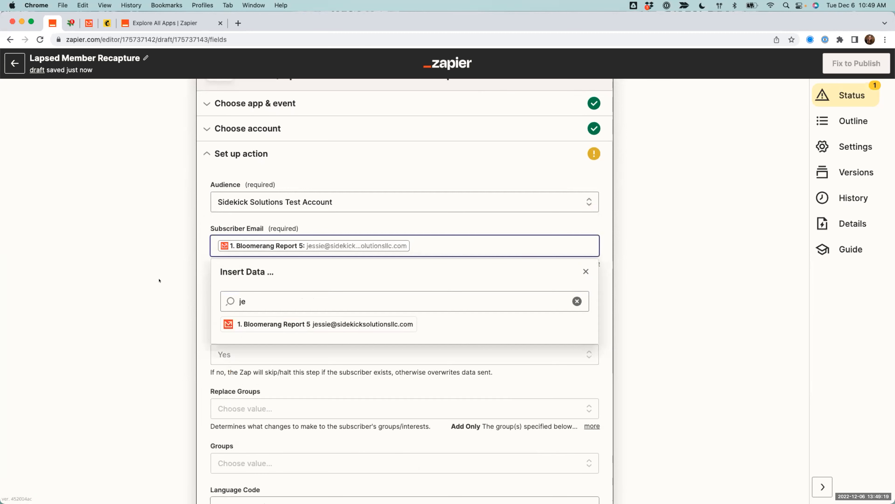
pyautogui.click(146, 252)
# Map the Bloomerang Account Name merge field to Bloomerang Report 1 and finish setting up the subscriber action.
pyautogui.scroll(-2, 147, 252)
pyautogui.scroll(-7, 146, 251)
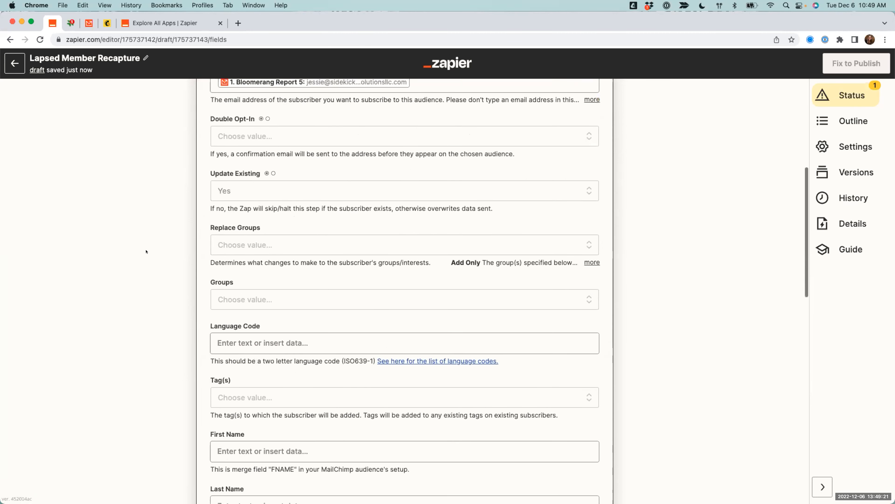
pyautogui.scroll(-7, 146, 251)
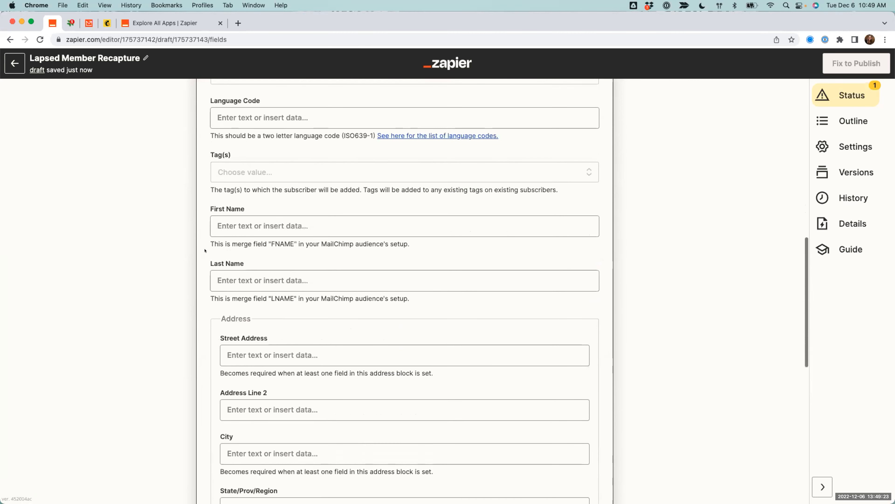
pyautogui.scroll(-8, 205, 250)
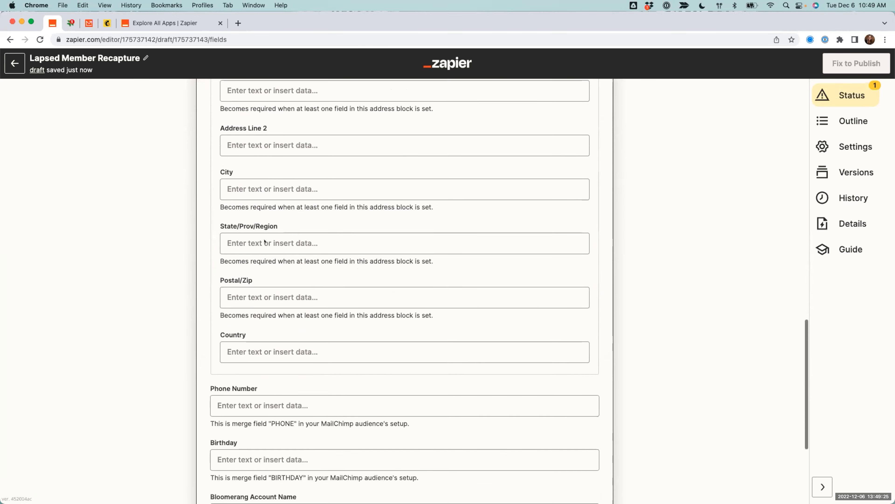
pyautogui.click(246, 339)
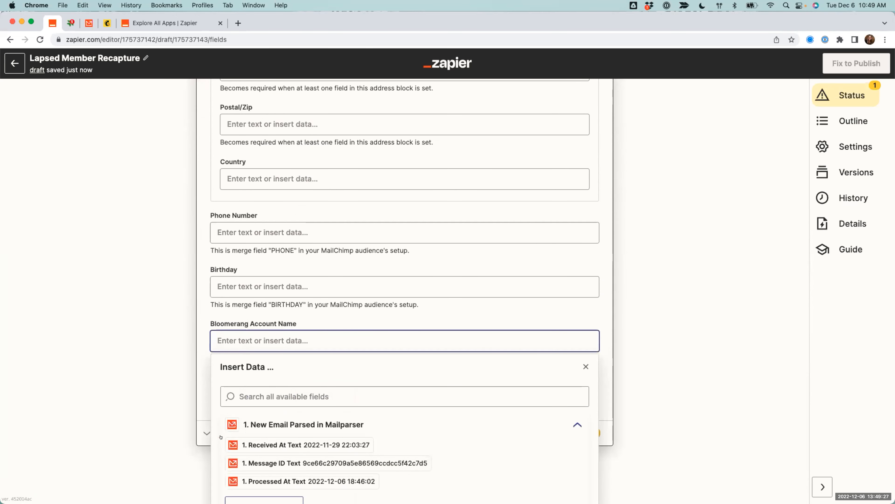
pyautogui.scroll(-1, 264, 473)
pyautogui.click(265, 473)
pyautogui.scroll(-4, 272, 448)
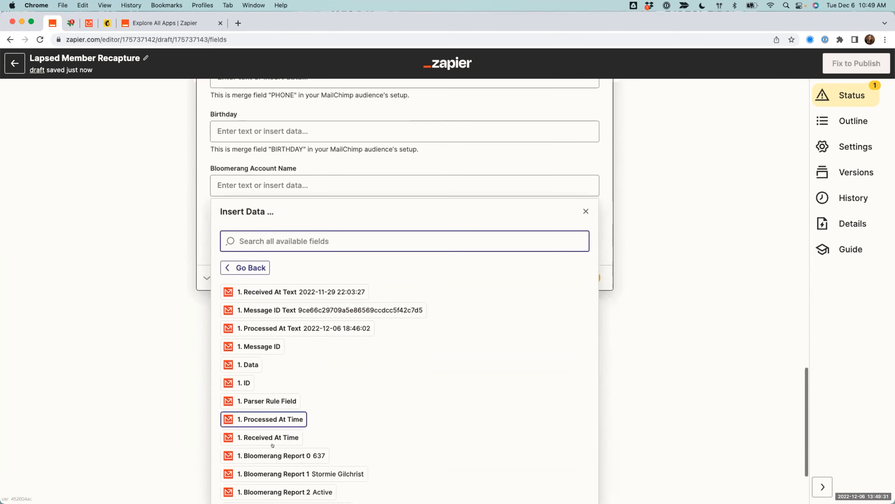
pyautogui.scroll(-2, 273, 445)
pyautogui.click(293, 421)
pyautogui.click(175, 263)
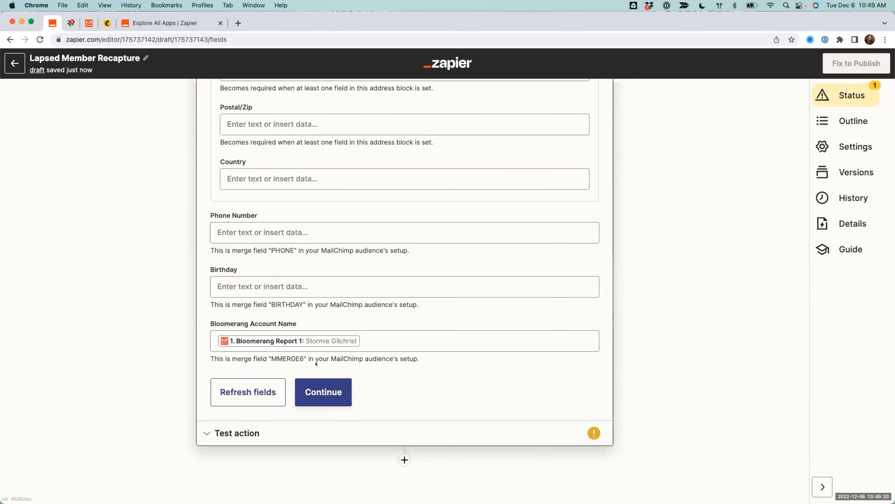
pyautogui.click(313, 388)
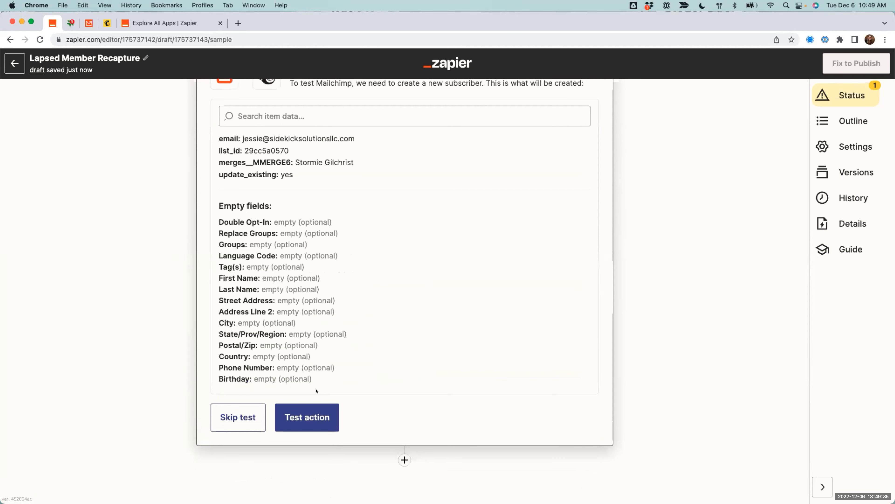
# Review the subscriber data, test the Add/Update Subscriber action, and examine the record returned by Mailchimp.
pyautogui.scroll(5, 175, 242)
pyautogui.scroll(-5, 175, 242)
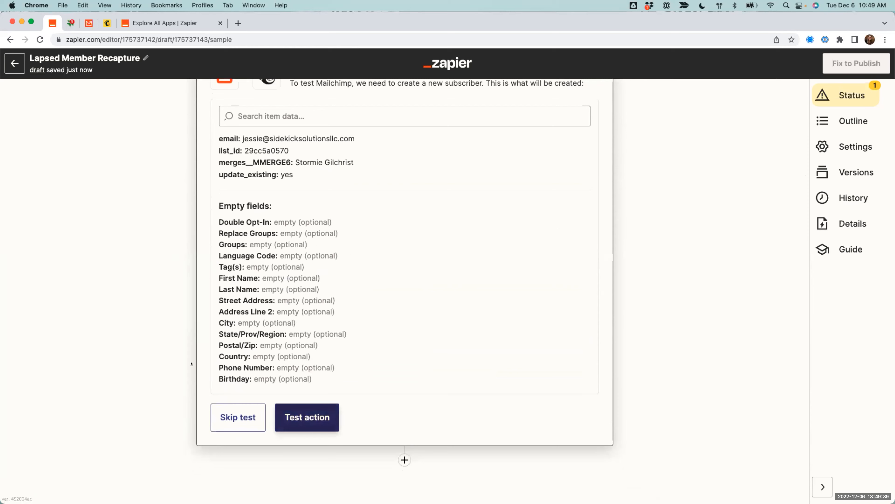
pyautogui.click(303, 418)
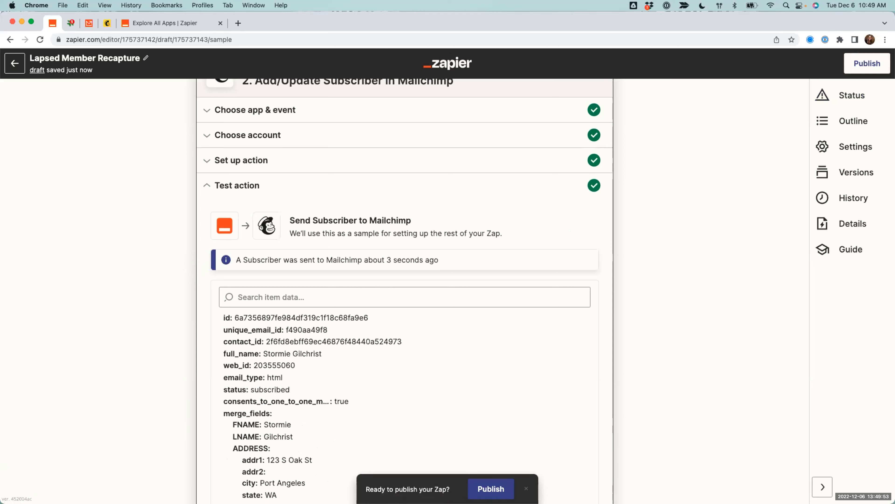
pyautogui.scroll(-5, 169, 268)
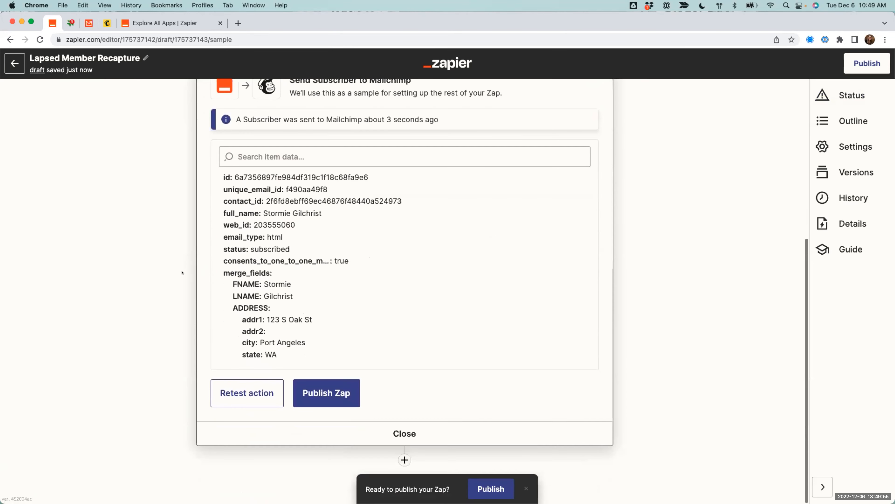
# Add a third Zap step after the subscriber update, using Mailchimp with the Create Custom Event event.
pyautogui.click(400, 458)
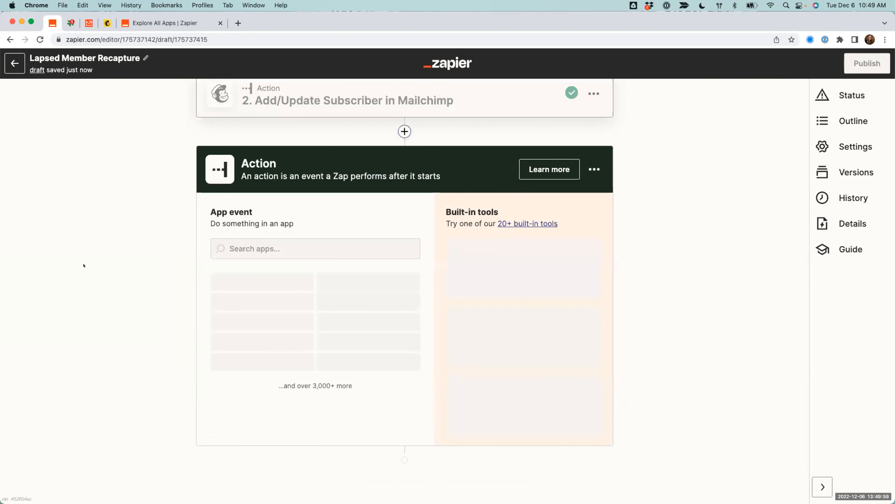
pyautogui.click(349, 338)
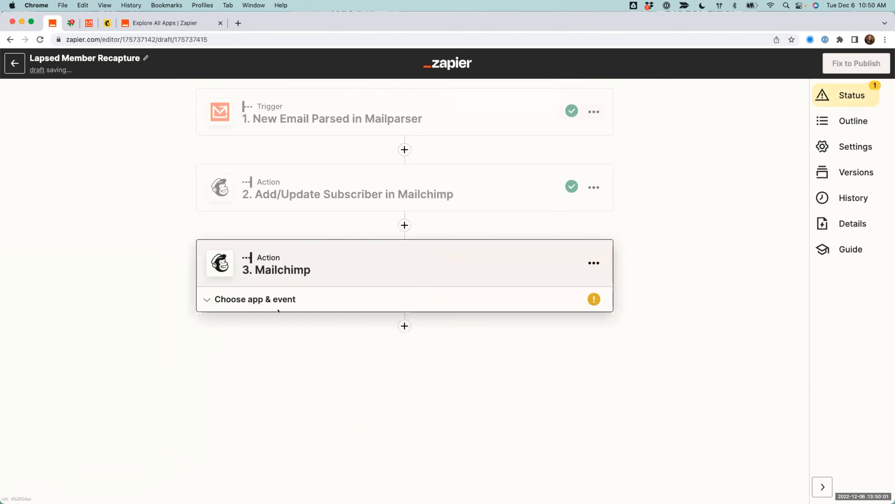
pyautogui.click(259, 304)
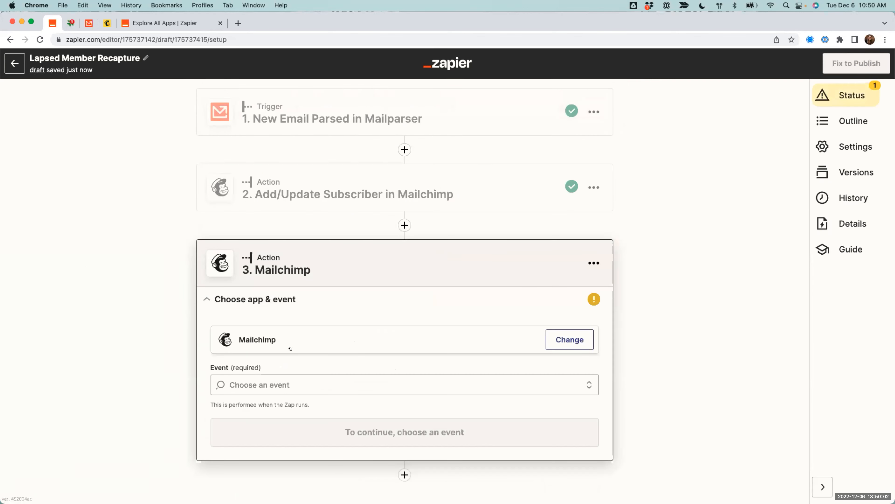
pyautogui.click(293, 382)
pyautogui.scroll(-2, 260, 438)
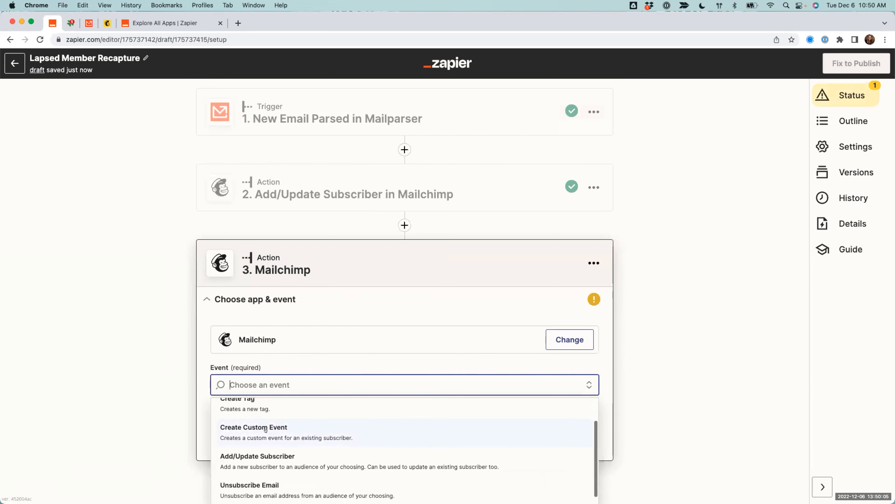
pyautogui.click(266, 431)
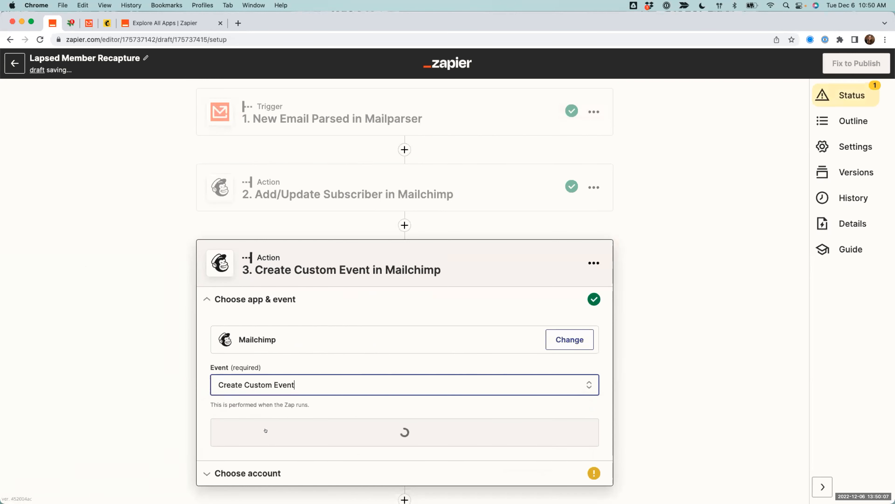
pyautogui.click(266, 430)
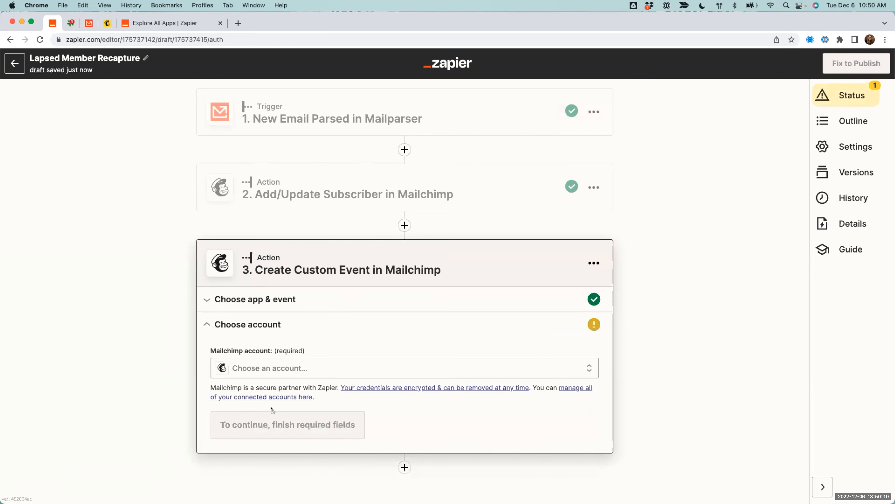
# Use the Mailchimp Sidekick Solutions Sandbox account for the Create Custom Event action.
pyautogui.click(281, 371)
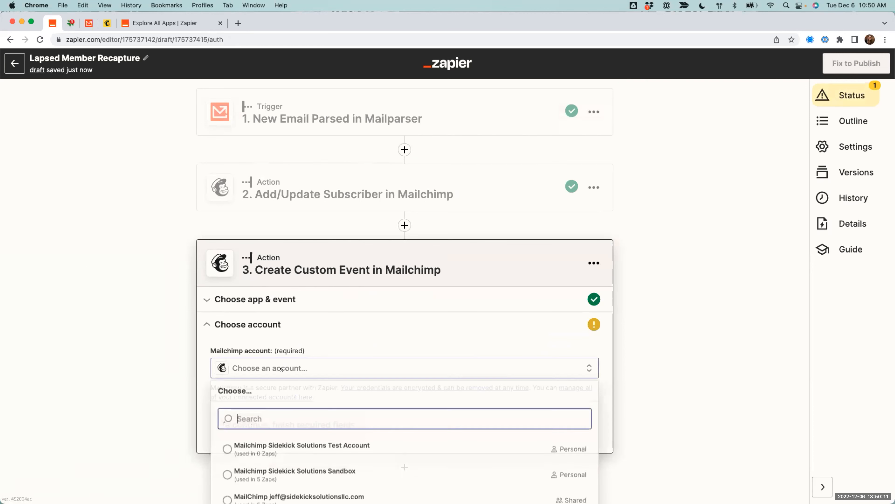
pyautogui.click(273, 475)
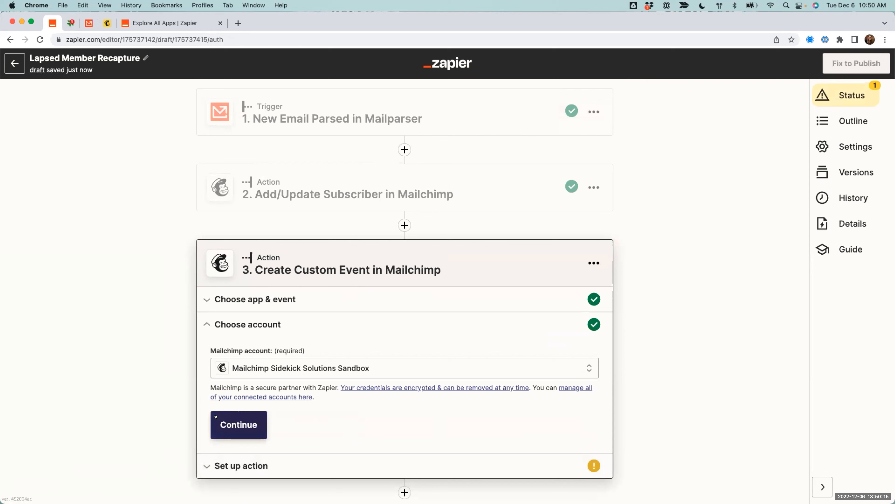
pyautogui.click(227, 424)
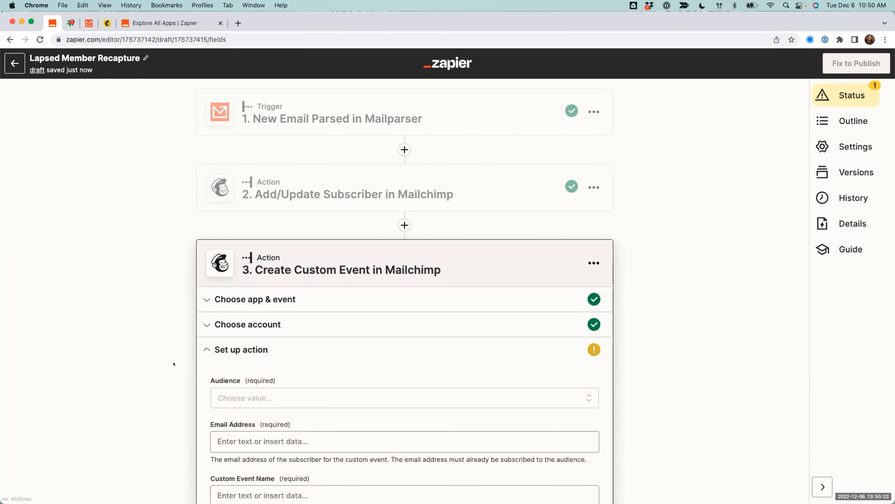
# Set the custom event's audience to Sidekick Solutions Test Account and map its email address to Bloomerang Report 5.
pyautogui.scroll(-4, 174, 364)
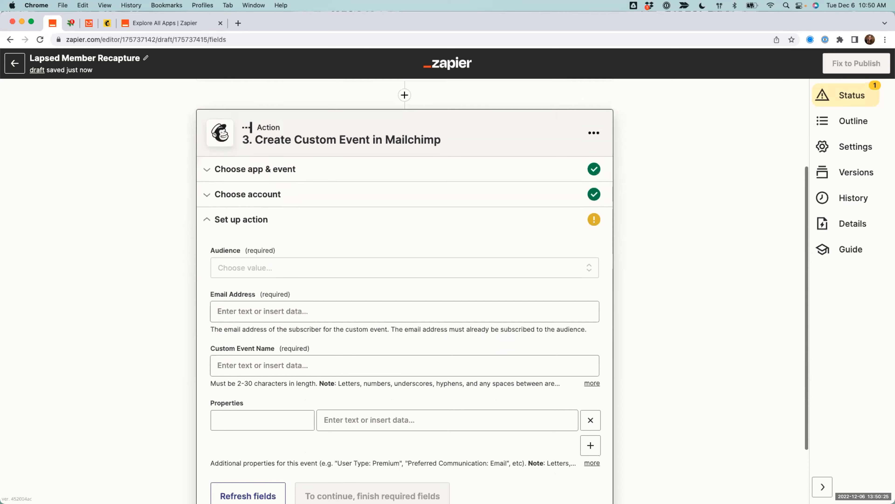
pyautogui.click(274, 258)
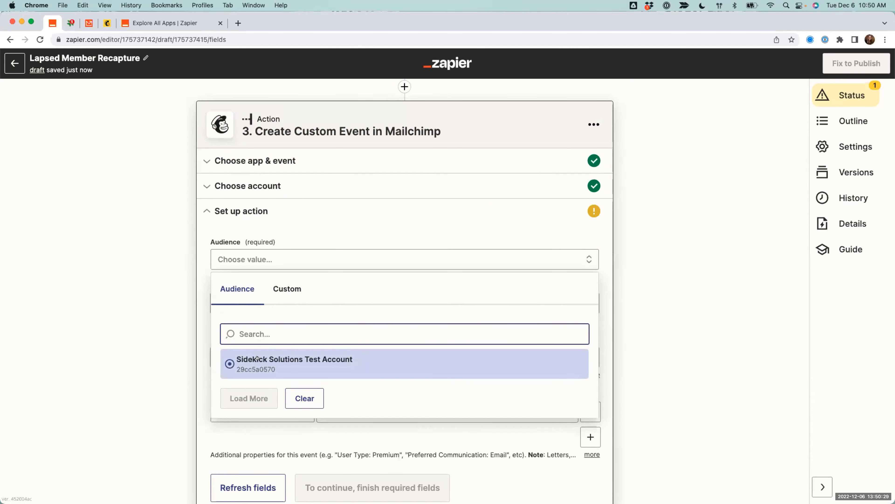
pyautogui.click(257, 358)
pyautogui.click(257, 302)
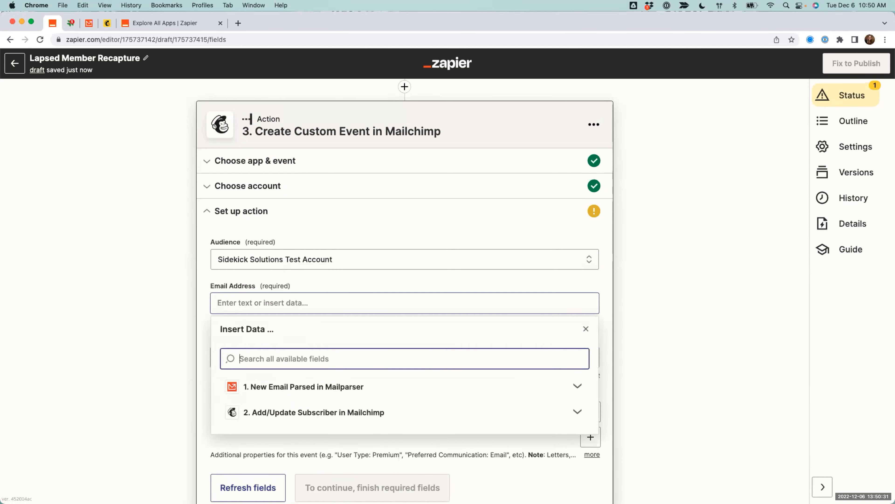
pyautogui.write('jessie')
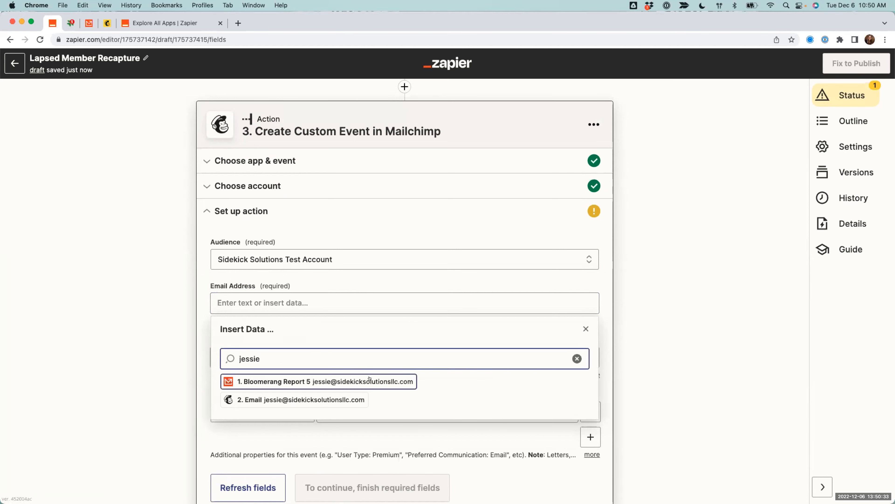
pyautogui.click(324, 382)
pyautogui.click(165, 302)
# Name the custom event Lapsed_Member.
pyautogui.scroll(-1, 166, 302)
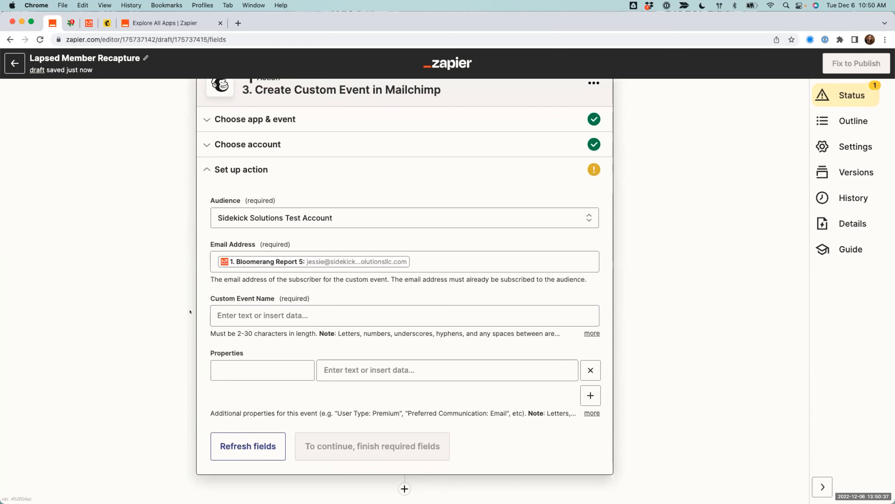
pyautogui.click(293, 316)
pyautogui.write('lp')
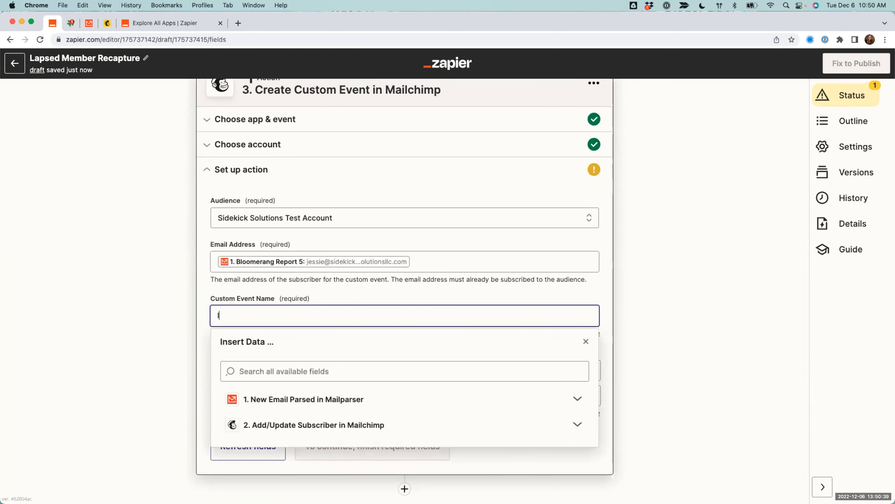
pyautogui.write('member')
pyautogui.press('BackSpace')
pyautogui.press('BackSpace')
pyautogui.press('BackSpace')
pyautogui.press('BackSpace')
pyautogui.press('BackSpace')
pyautogui.press('BackSpace')
pyautogui.write('Member')
pyautogui.click(160, 293)
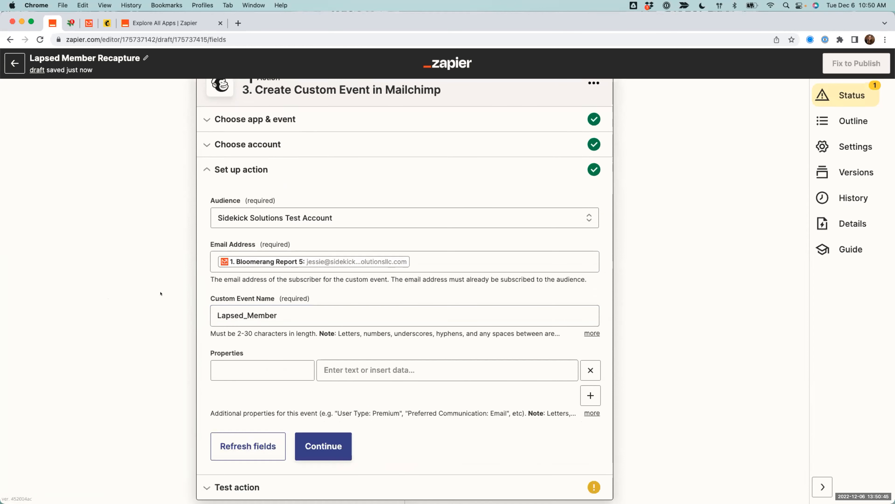
# Add an event property named level and map it to Bloomerang Report 4.
pyautogui.moveTo(212, 350); pyautogui.dragTo(245, 350)
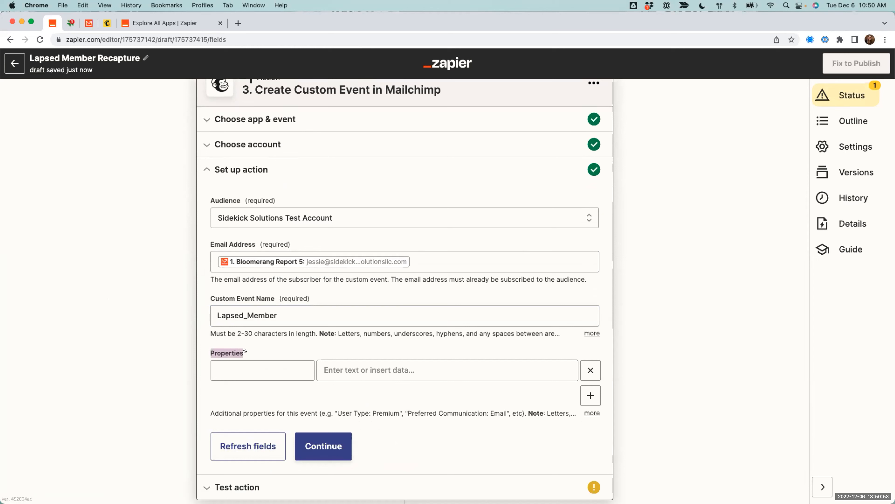
pyautogui.click(258, 364)
pyautogui.write('level')
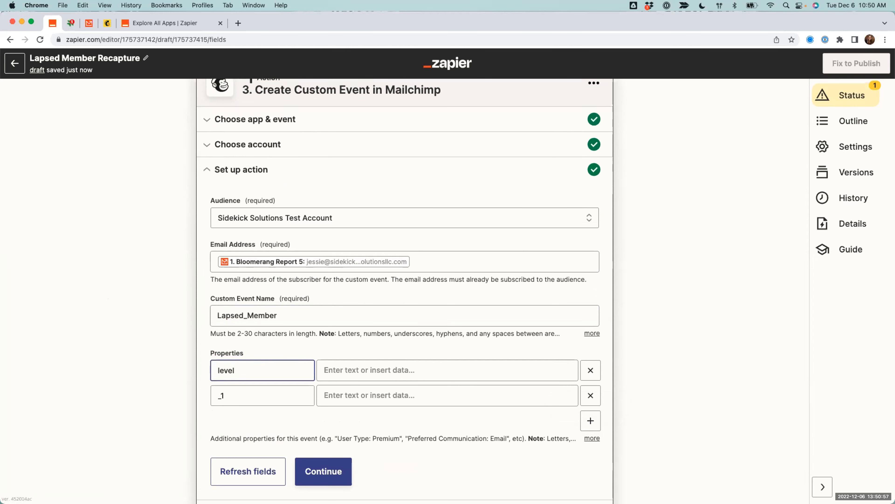
pyautogui.press('Tab')
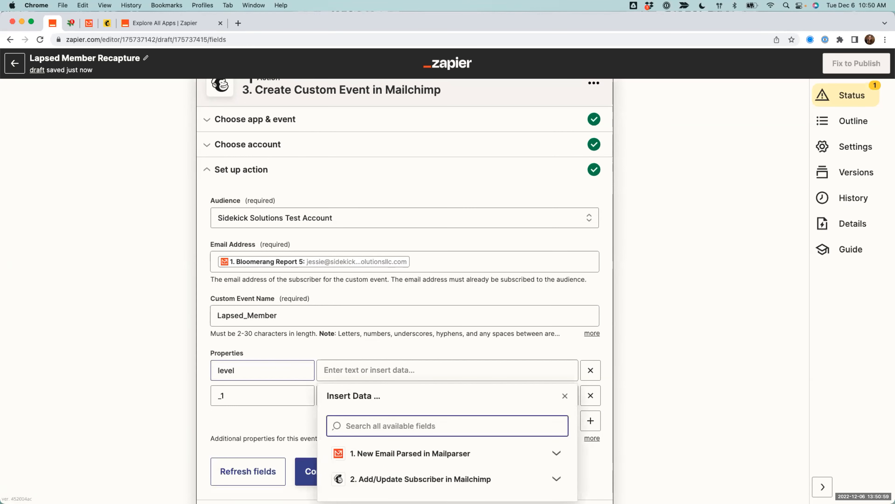
pyautogui.write('bro')
pyautogui.scroll(-3, 451, 401)
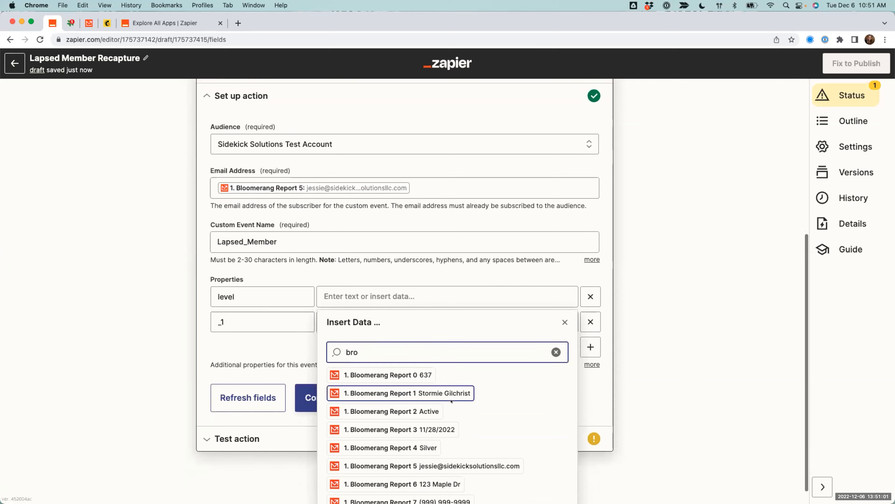
pyautogui.click(420, 448)
# Add a second event property named expiration mapped to Bloomerang Report 3, and open the action's test section.
pyautogui.doubleClick(239, 312)
pyautogui.write('expiration')
pyautogui.click(354, 318)
pyautogui.click(384, 399)
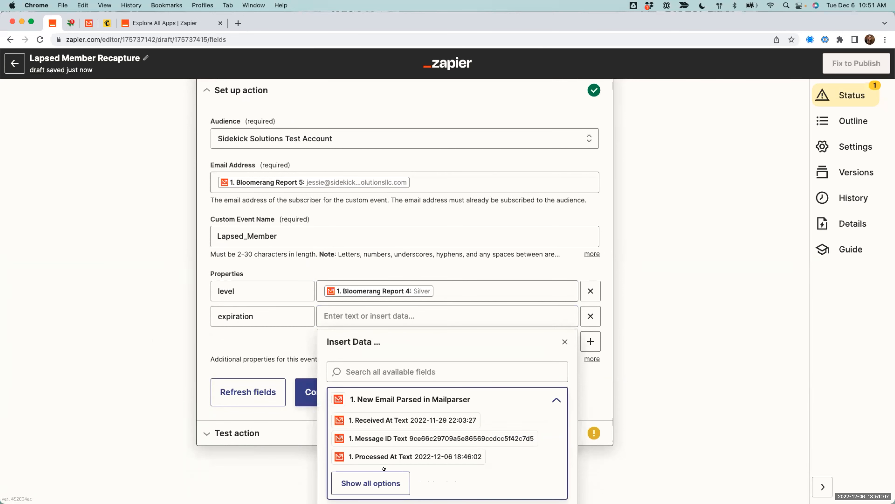
pyautogui.click(374, 481)
pyautogui.scroll(-3, 382, 444)
pyautogui.scroll(-5, 381, 445)
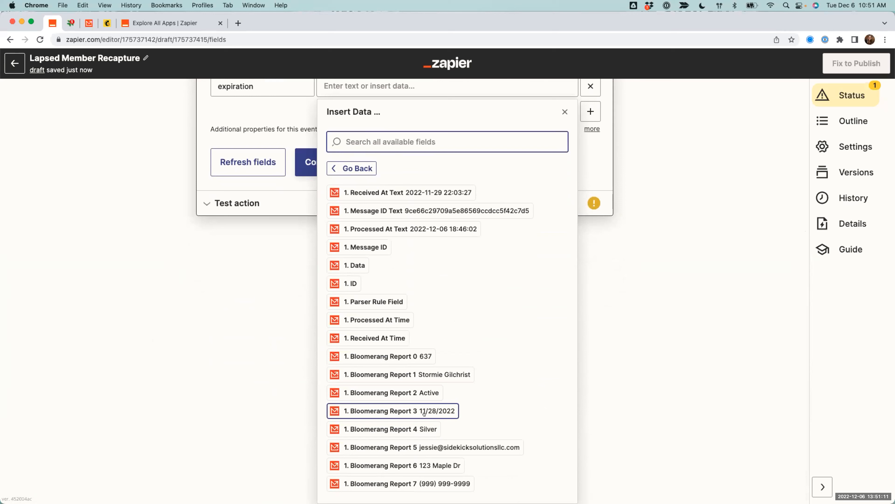
pyautogui.click(424, 411)
pyautogui.click(750, 400)
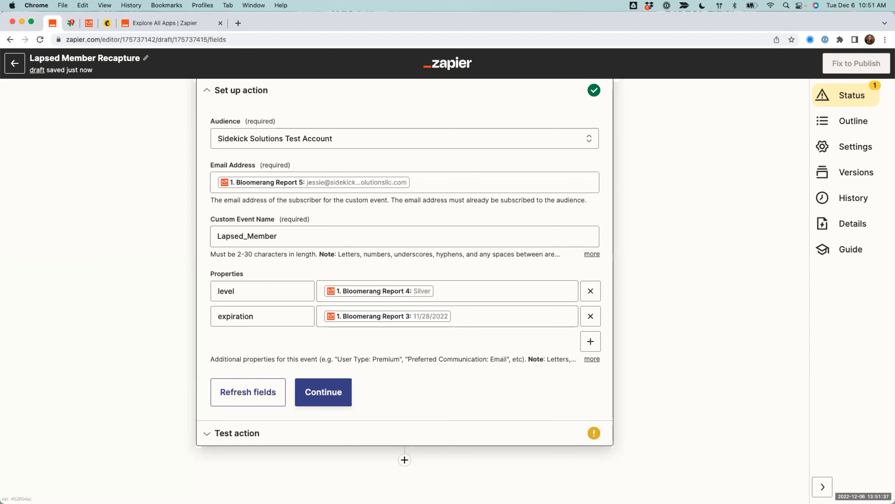
pyautogui.click(244, 433)
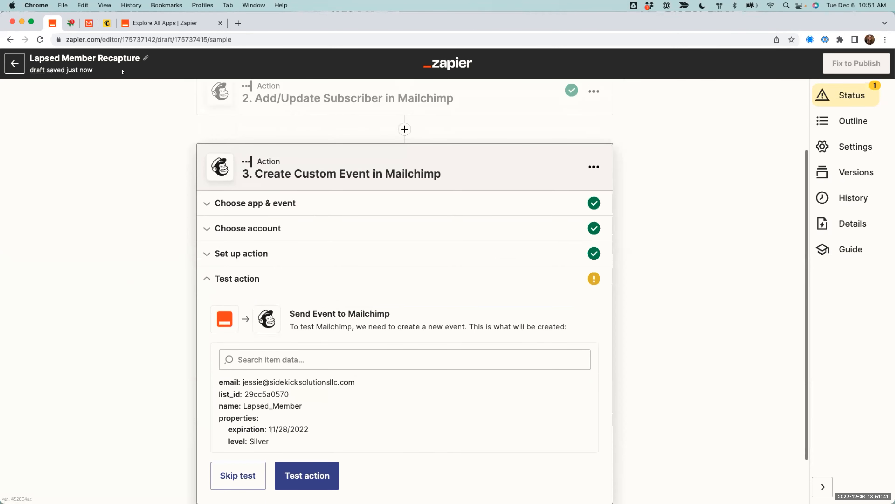
# Switch to Mailchimp, open the first contact in the audience, and examine the Lapsed Member event's details in the activity feed.
pyautogui.click(106, 24)
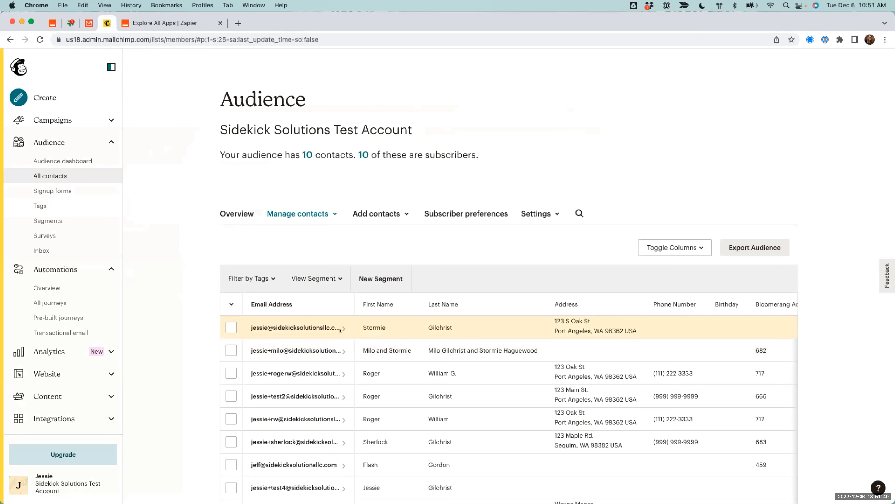
pyautogui.click(325, 326)
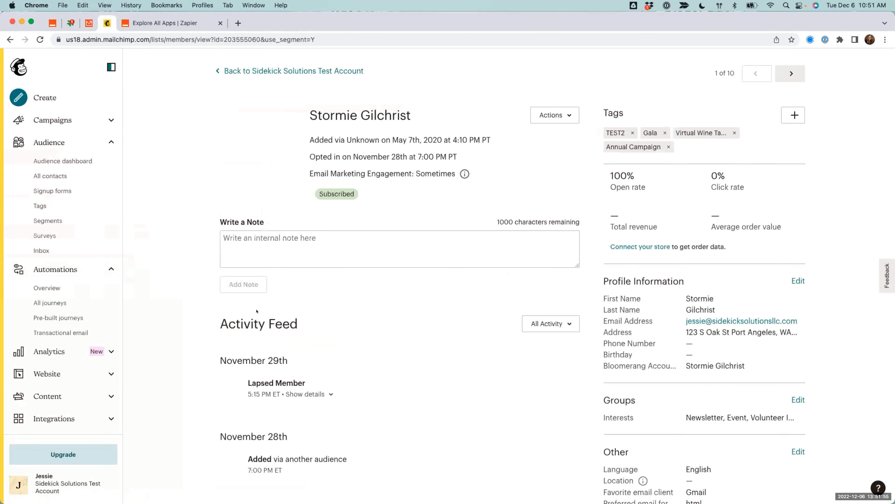
pyautogui.click(331, 394)
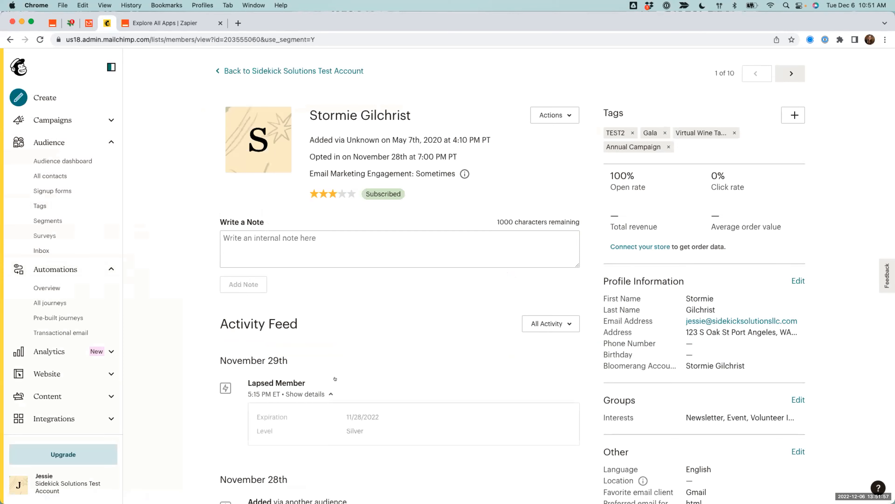
pyautogui.scroll(-1, 338, 379)
pyautogui.scroll(-1, 340, 392)
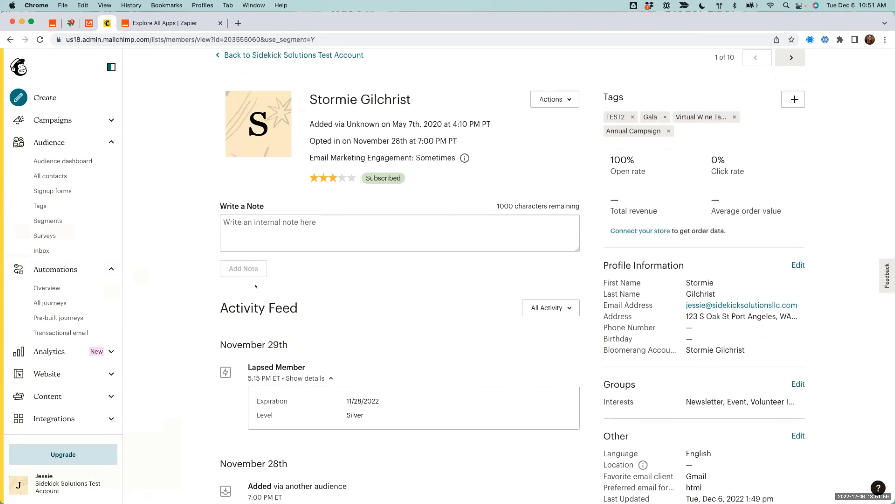
pyautogui.scroll(1, 352, 405)
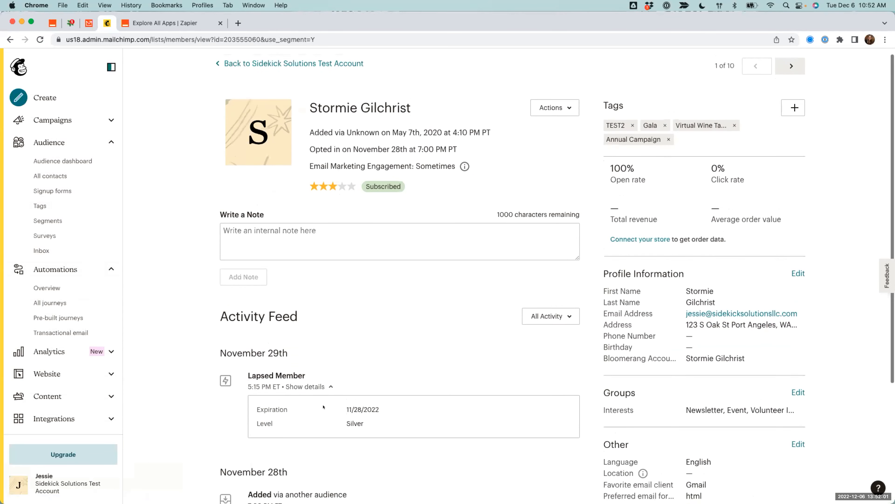
pyautogui.tripleClick(347, 412)
pyautogui.doubleClick(257, 421)
pyautogui.doubleClick(345, 413)
pyautogui.moveTo(248, 369); pyautogui.dragTo(309, 377)
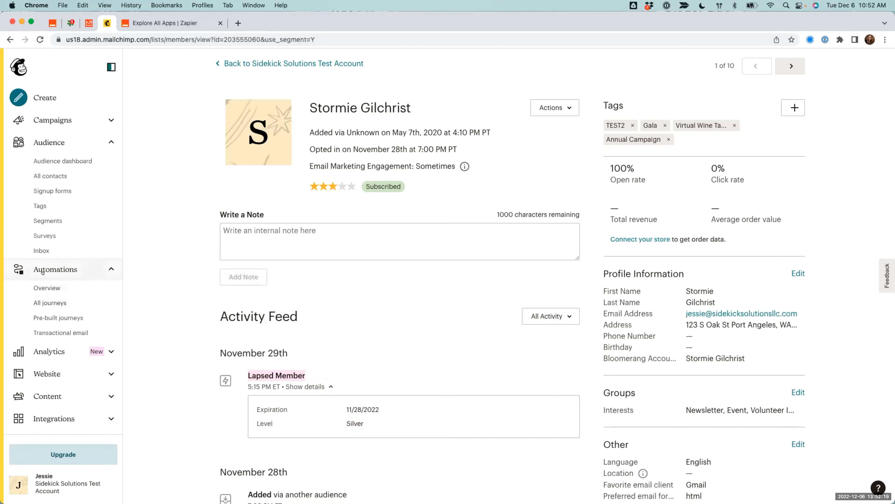
# Open the Lapsed Member Recapture Series customer journey and the settings of its Zapier starting point.
pyautogui.click(35, 297)
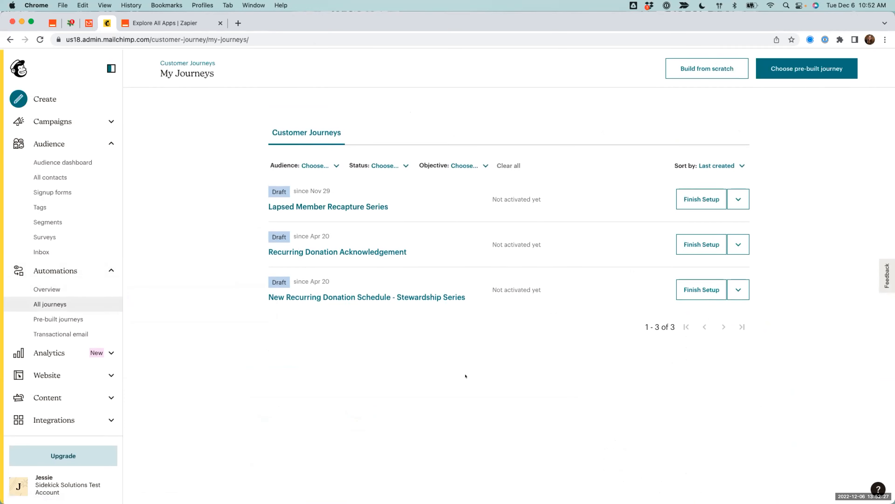
pyautogui.click(312, 204)
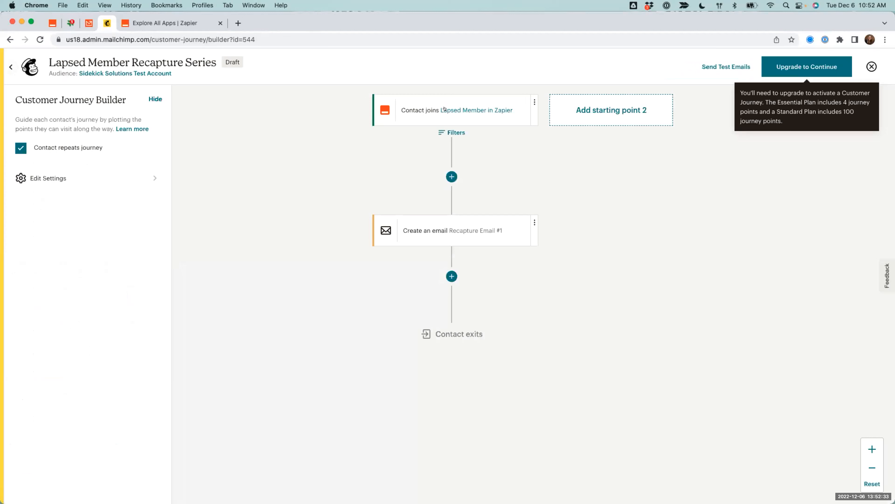
pyautogui.press('super+equal')
pyautogui.press('super+equal')
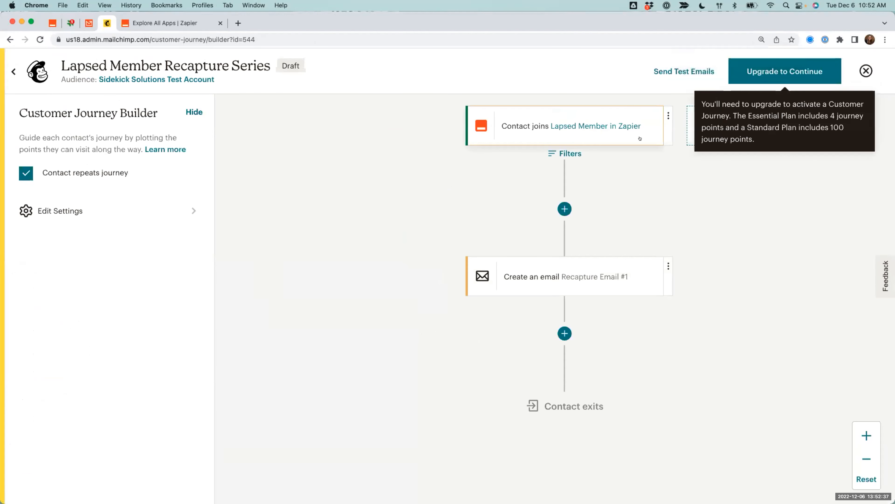
pyautogui.click(529, 134)
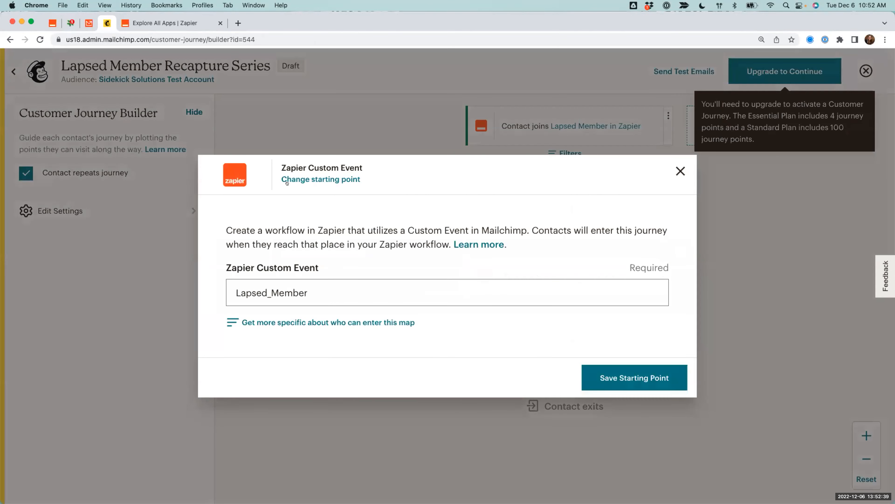
# Choose Zapier Custom Event from the API & Integrations starting points and check the event name it listens for.
pyautogui.click(306, 178)
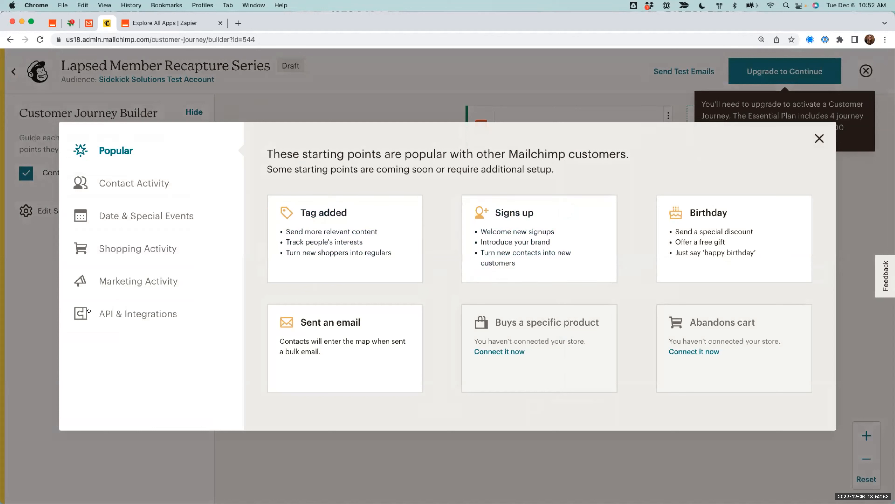
pyautogui.click(125, 317)
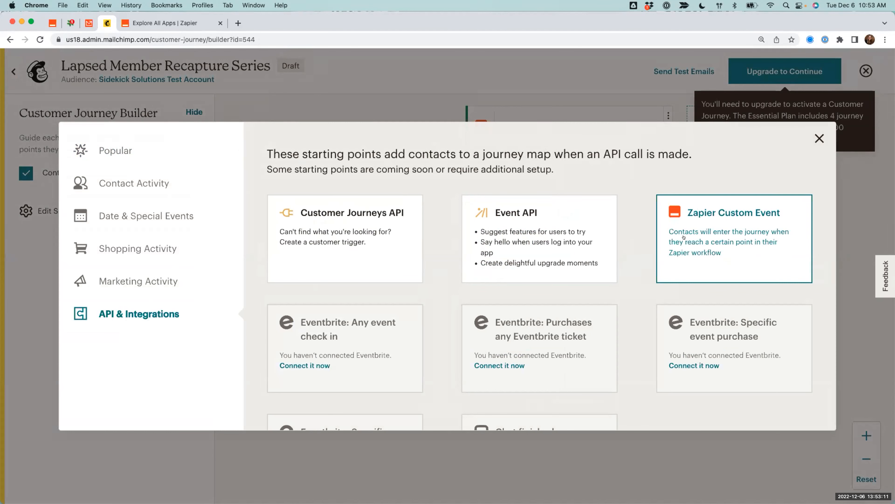
pyautogui.click(690, 214)
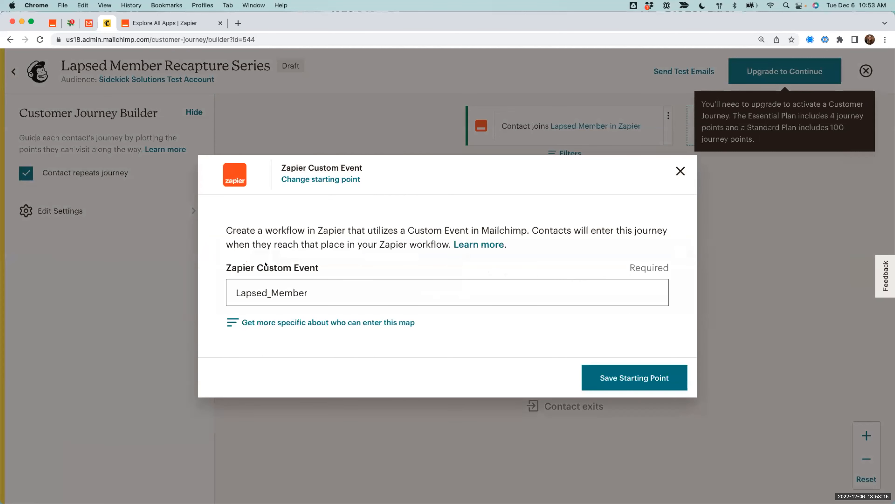
pyautogui.moveTo(235, 293); pyautogui.dragTo(314, 294)
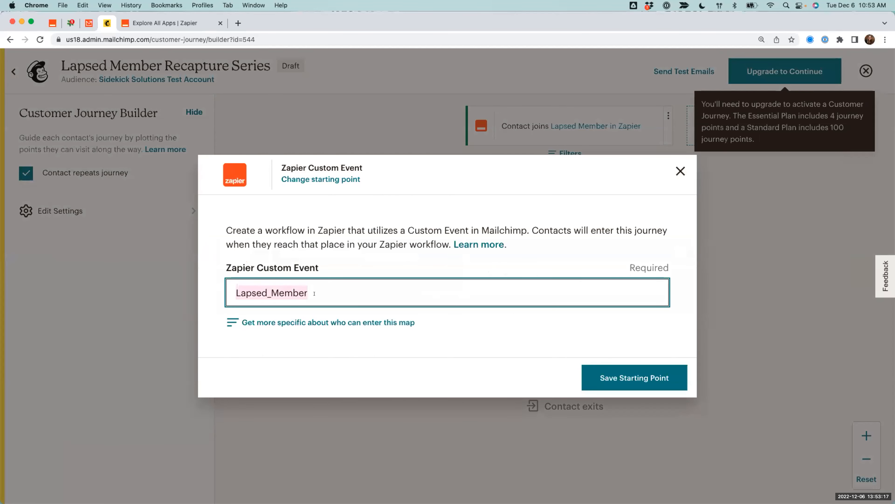
# Switch to Zapier and check the custom event name in the Create Custom Event action against the journey's starting point.
pyautogui.click(48, 22)
pyautogui.click(254, 253)
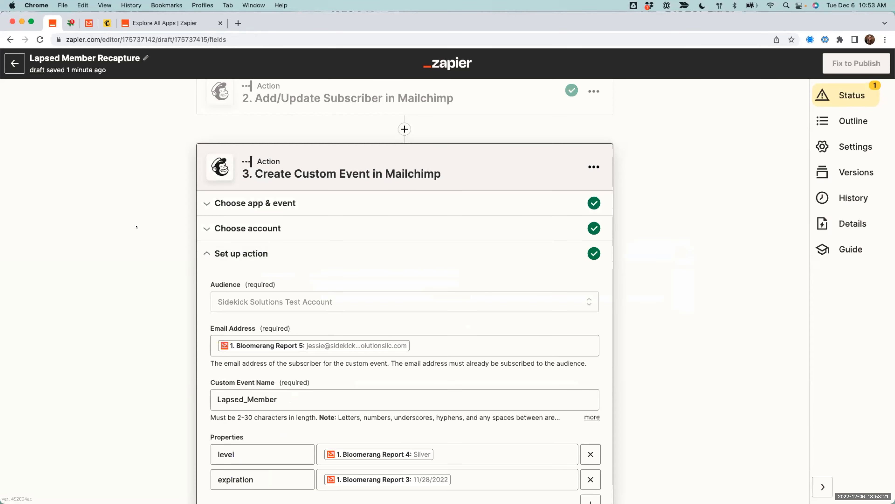
pyautogui.scroll(-2, 135, 226)
pyautogui.moveTo(278, 354); pyautogui.dragTo(205, 348)
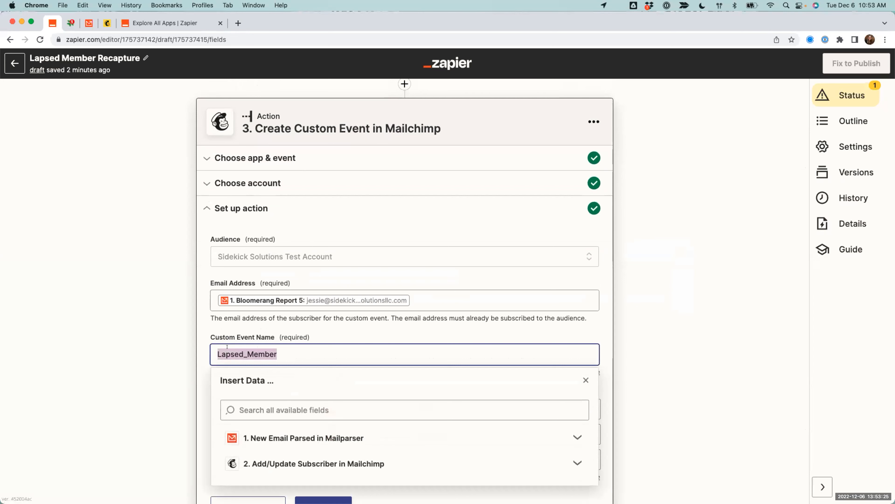
# Switch to Mailchimp and save the journey's Zapier Custom Event starting point with the event name Lapsed_Member.
pyautogui.click(107, 23)
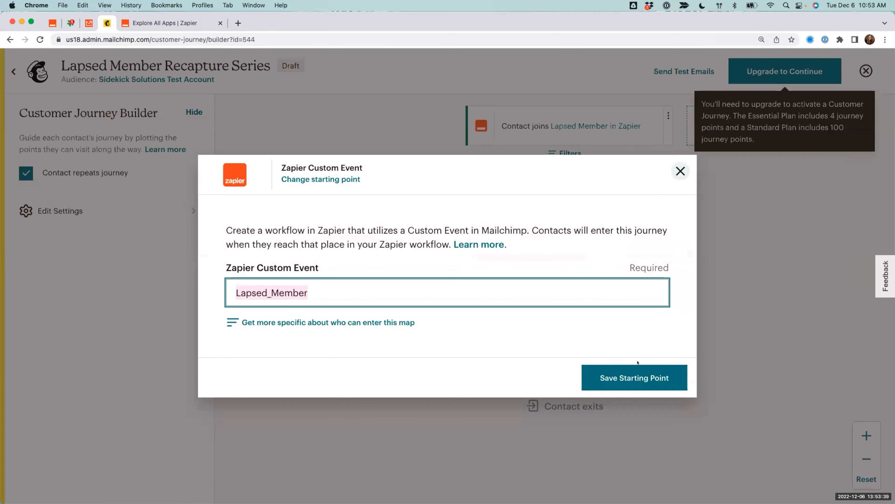
pyautogui.click(637, 377)
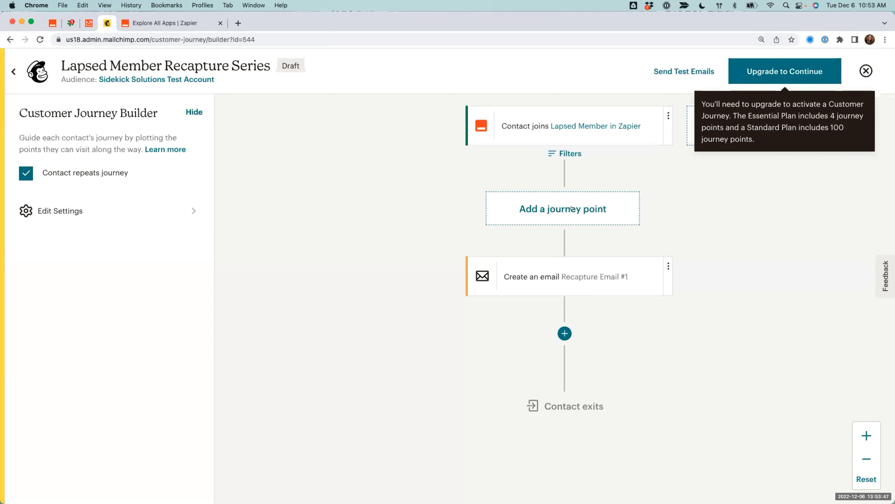
# Examine the rules and actions available as journey points between the starting point and Recapture Email #1, without adding one.
pyautogui.click(572, 208)
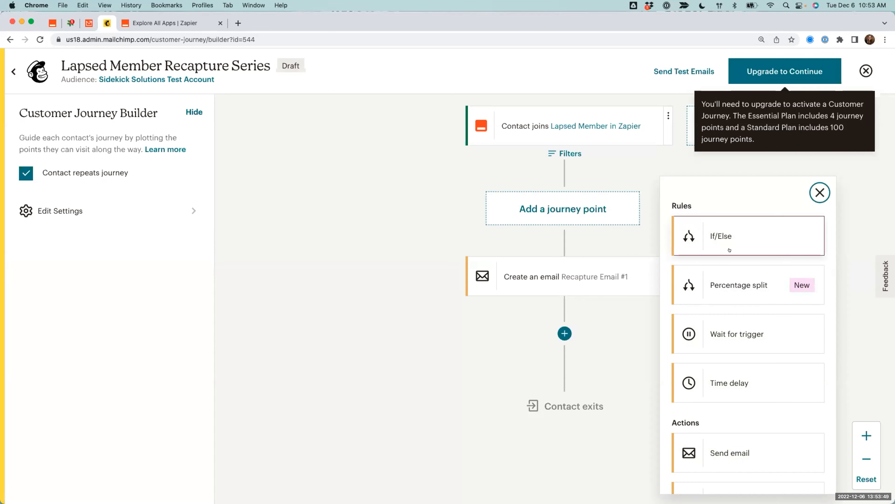
pyautogui.scroll(-5, 699, 334)
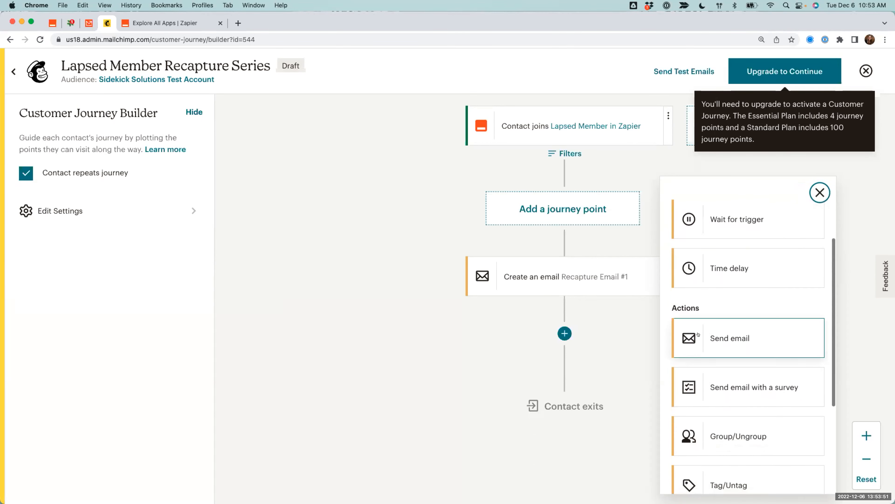
pyautogui.scroll(-3, 705, 367)
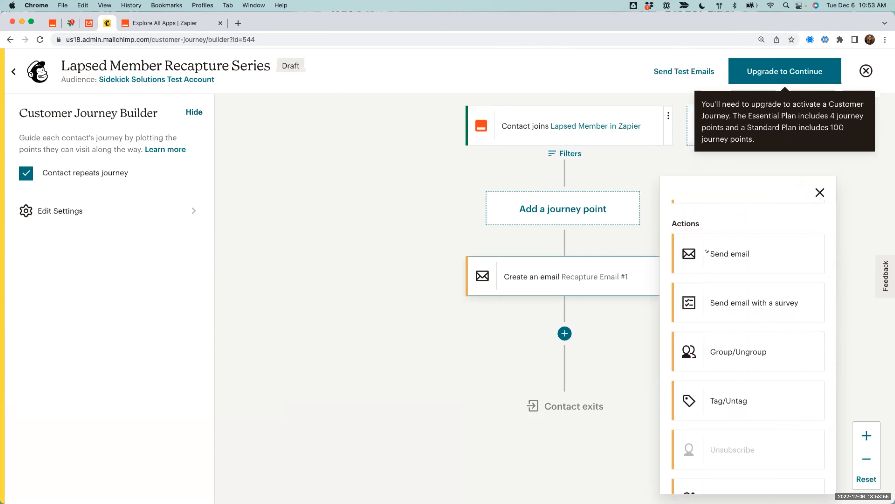
pyautogui.click(820, 192)
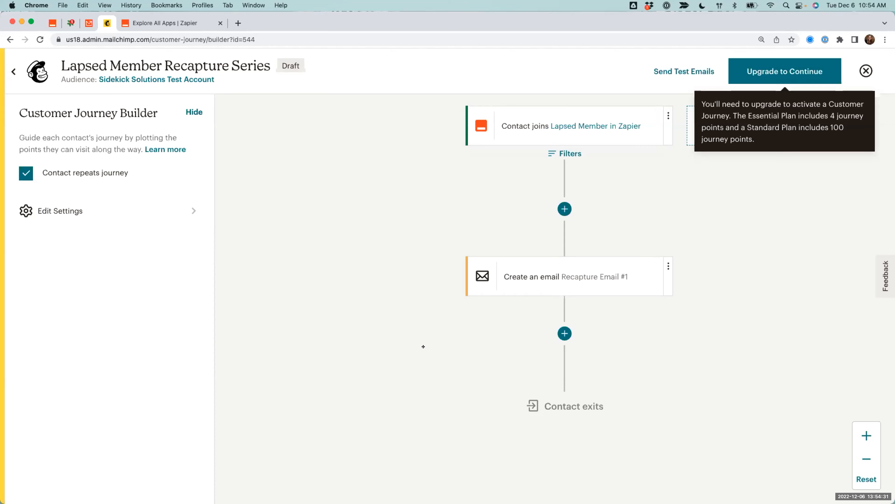
pyautogui.hotkey('ctrl', 'Right')
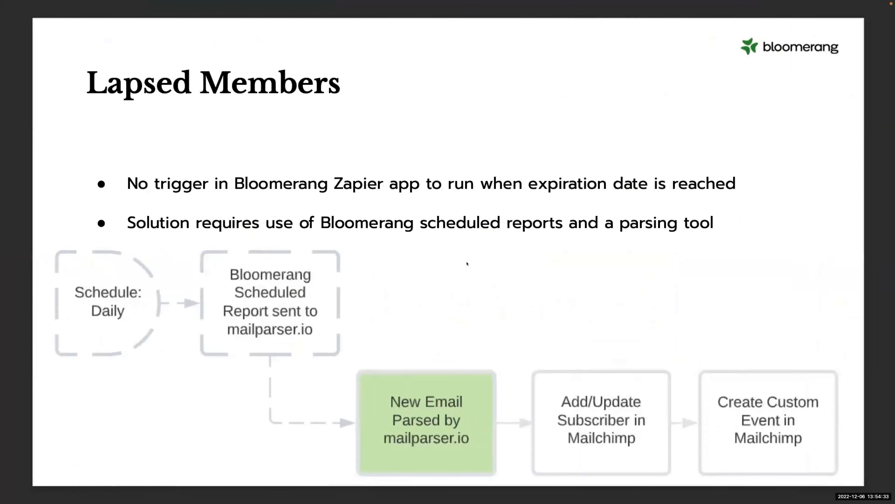
pyautogui.press('Right')
pyautogui.press('Right')
pyautogui.press('Right')
pyautogui.press('Right')
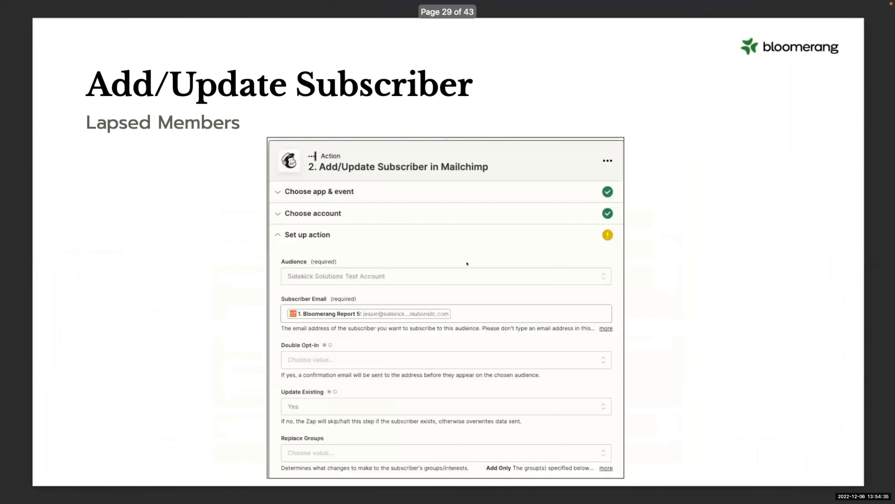
pyautogui.press('Right')
pyautogui.press('Right')
pyautogui.press('Right')
pyautogui.press('Right')
pyautogui.press('Right')
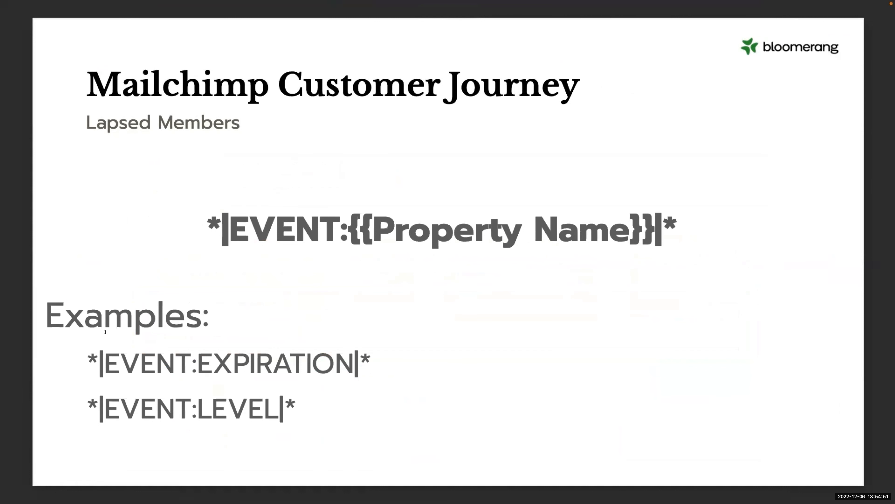
pyautogui.moveTo(85, 353); pyautogui.dragTo(370, 354)
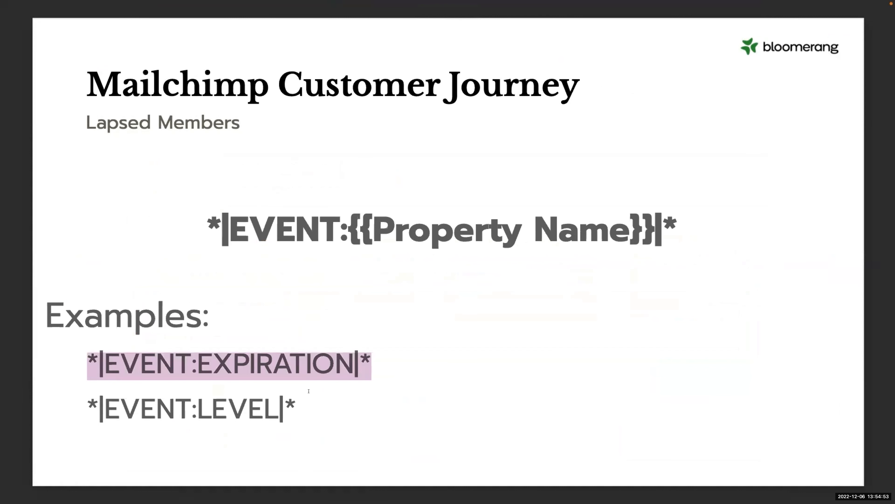